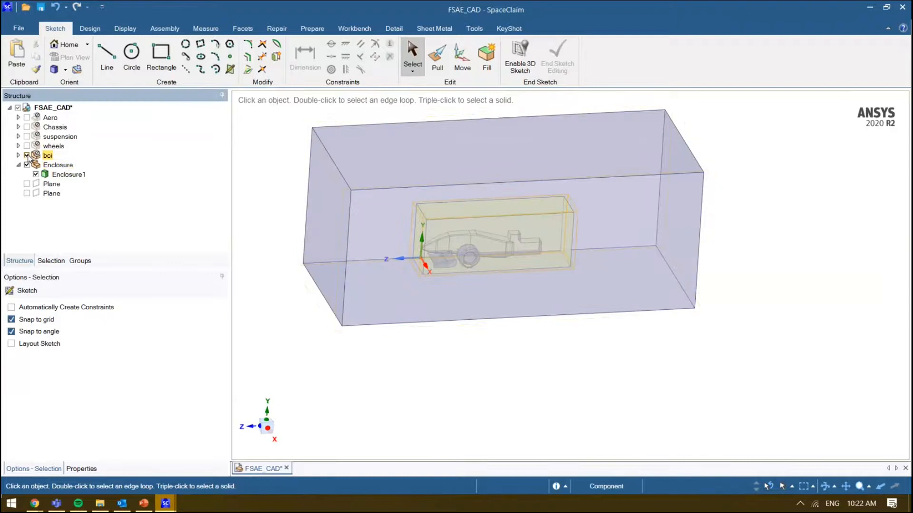
- Hide the boi component and bring up the model's named selections
left_click(27, 156)
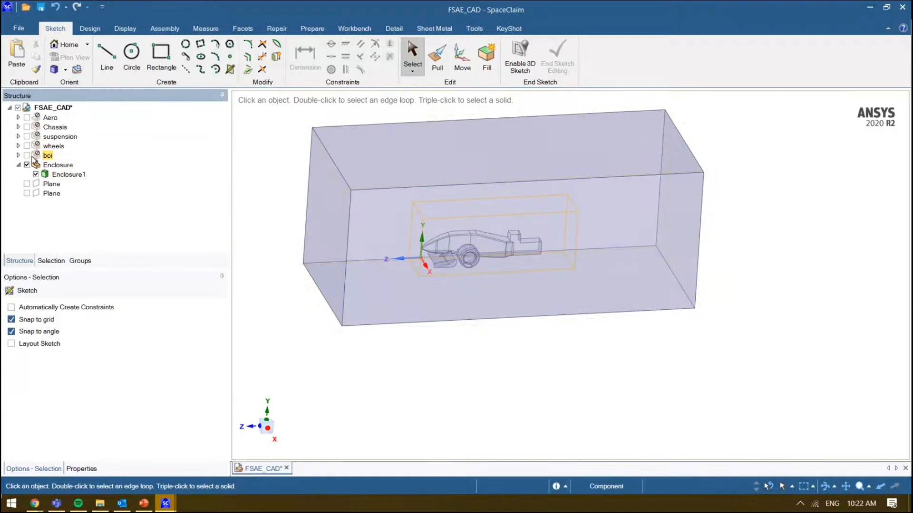
middle_click_drag(466, 321, 455, 351)
left_click(80, 260)
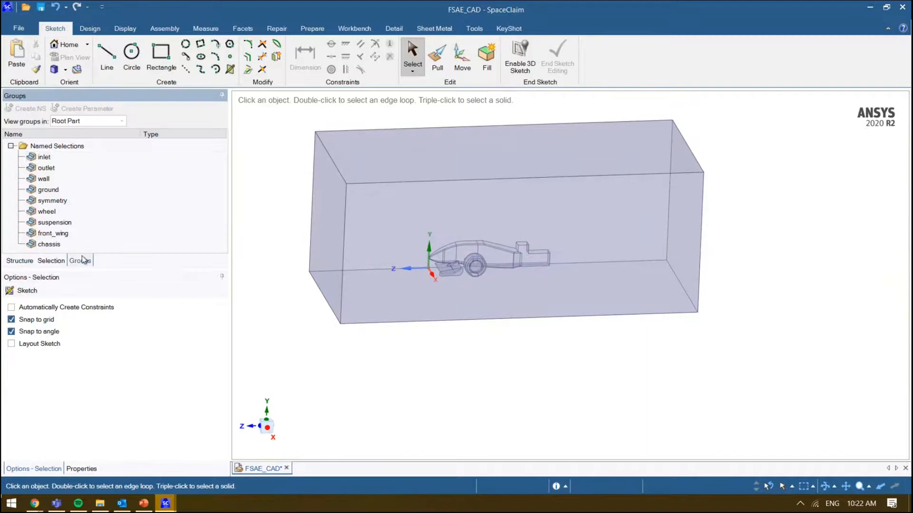
- Review the faces assigned to each named selection, from inlet and outlet through to chassis, and return to the model structure
left_click(66, 159)
left_click(71, 168)
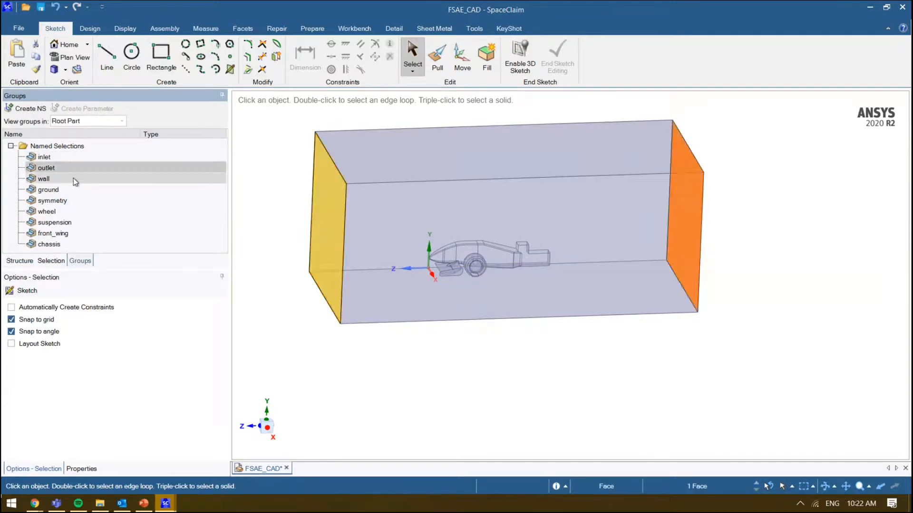
left_click(73, 178)
left_click(73, 189)
left_click(75, 201)
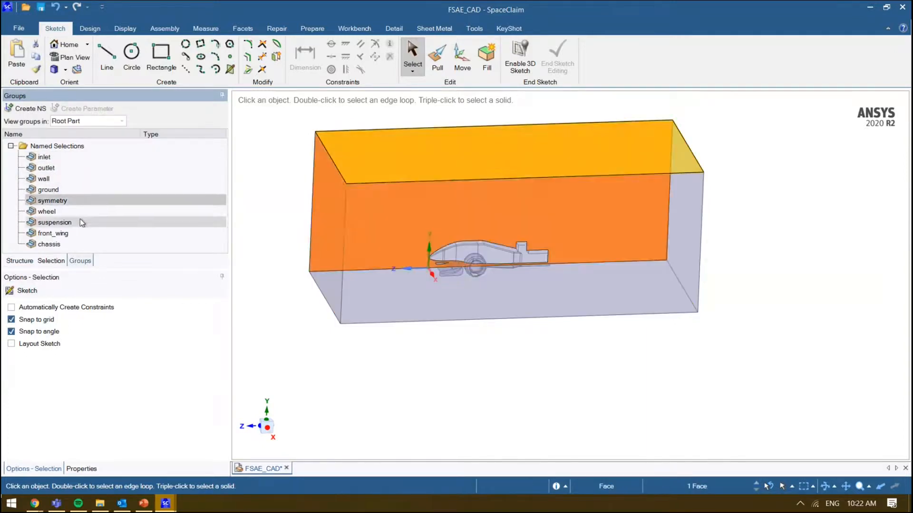
left_click(81, 215)
left_click(80, 222)
left_click(79, 234)
left_click(77, 244)
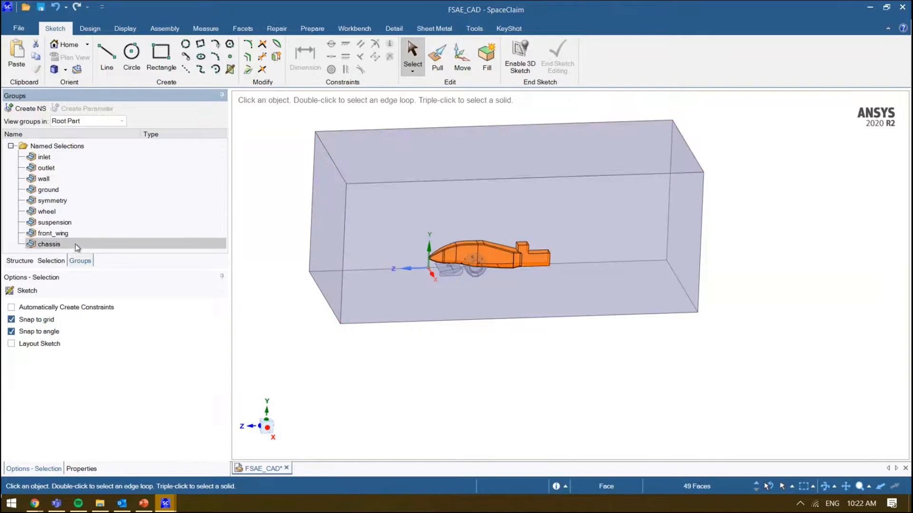
left_click(21, 262)
left_click(327, 343)
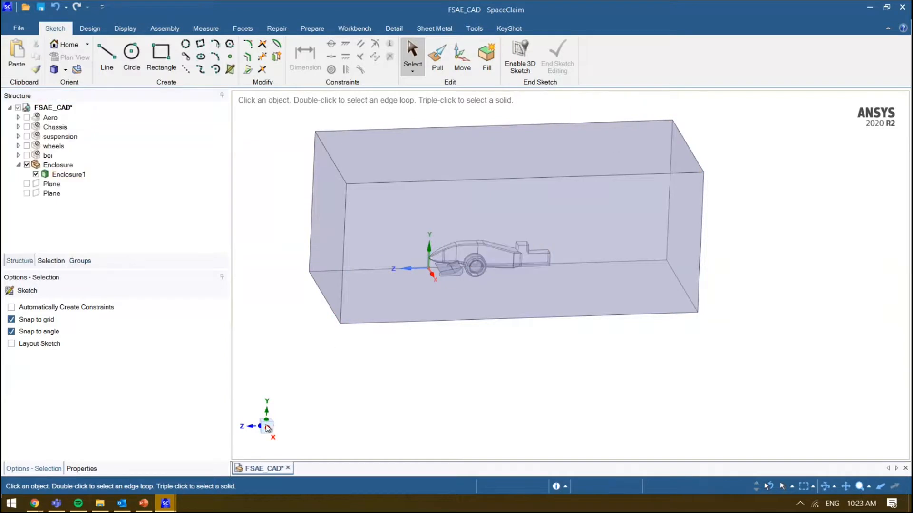
left_click(100, 504)
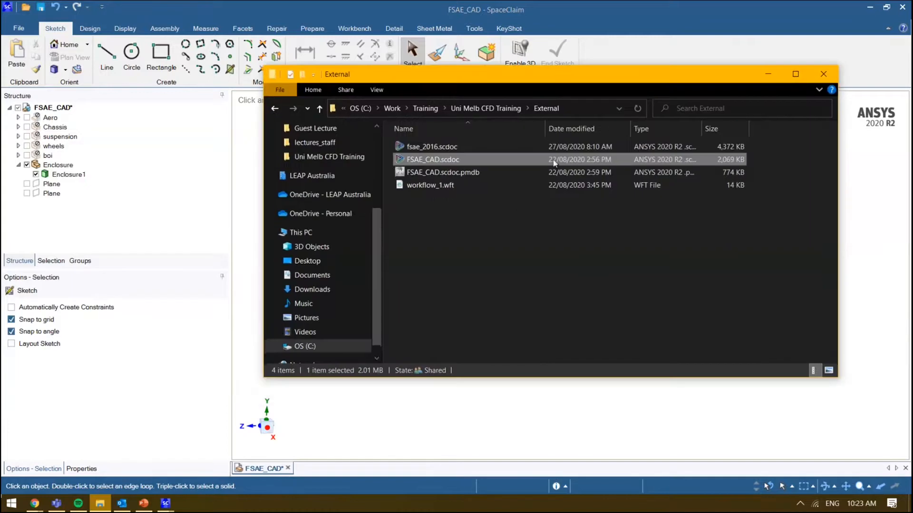
left_click(587, 102)
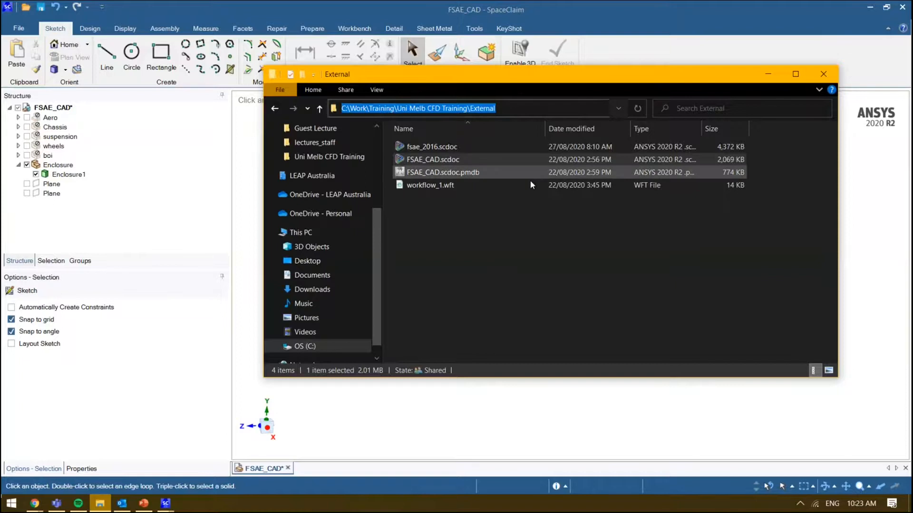
key("super")
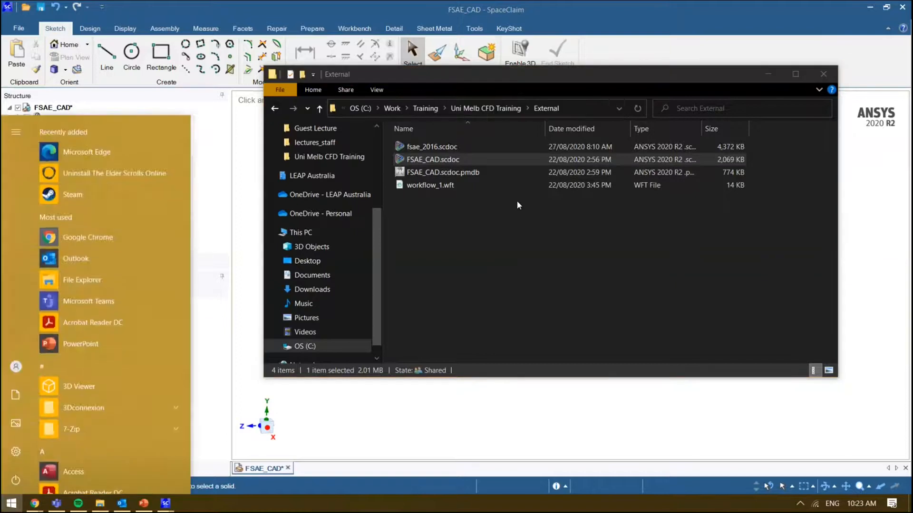
type("fluent")
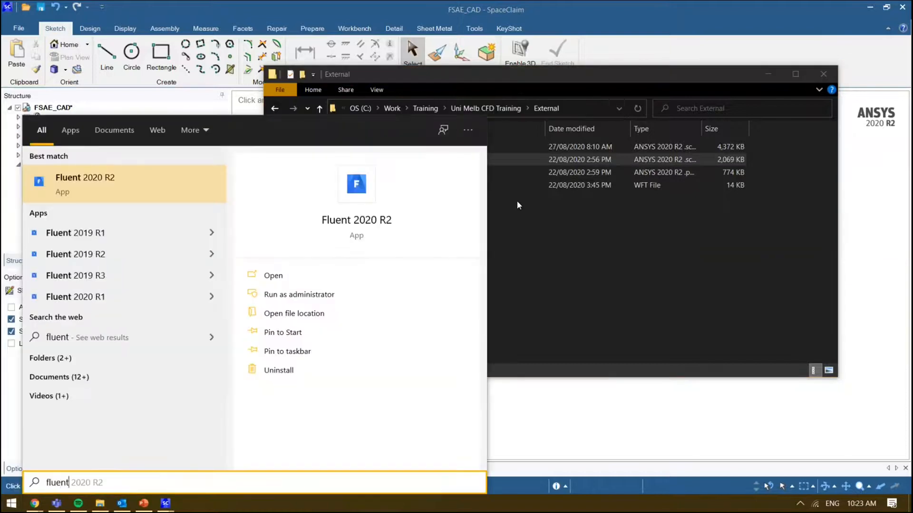
left_click(155, 181)
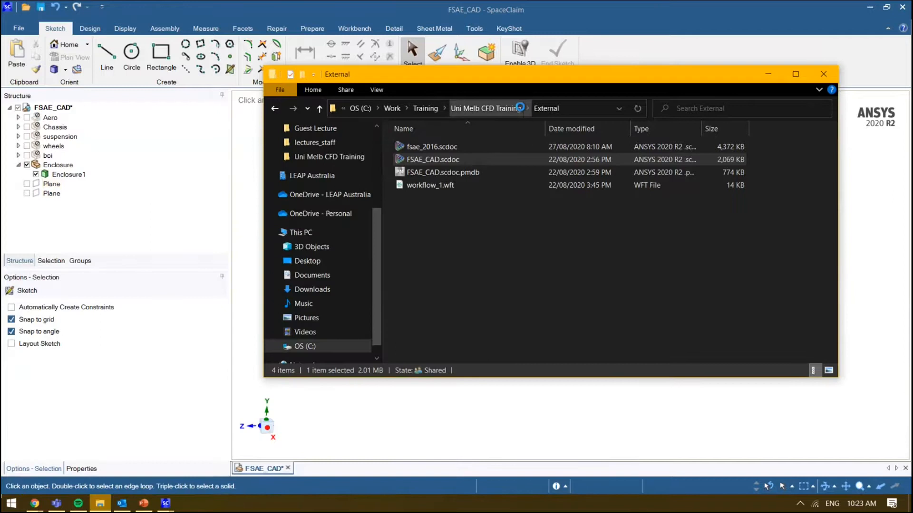
left_click_drag(507, 50, 307, 36)
left_click(570, 81)
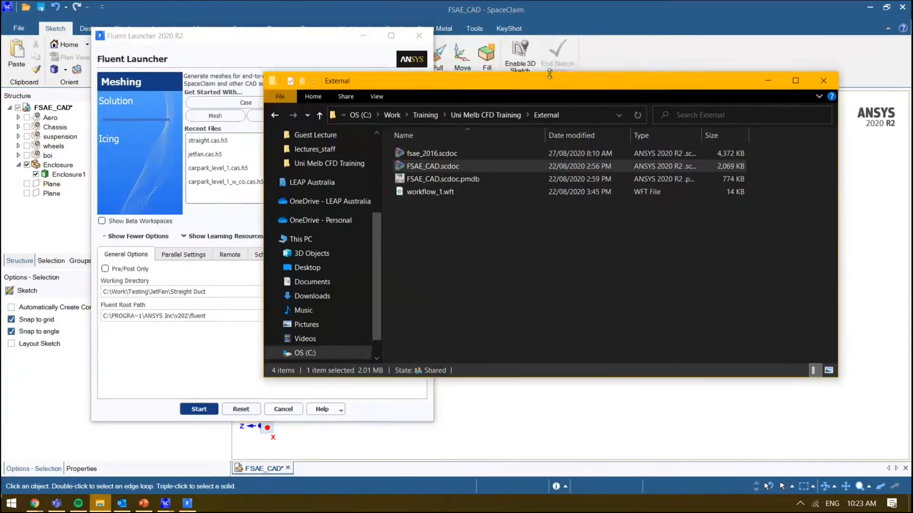
left_click_drag(570, 84, 640, 81)
left_click(638, 110)
key("ctrl+c")
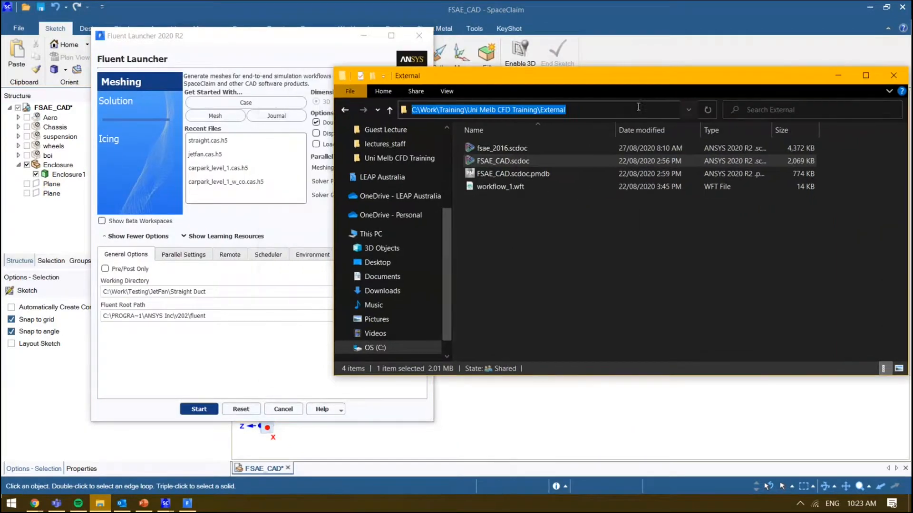
left_click_drag(211, 292, 97, 292)
key("ctrl+v")
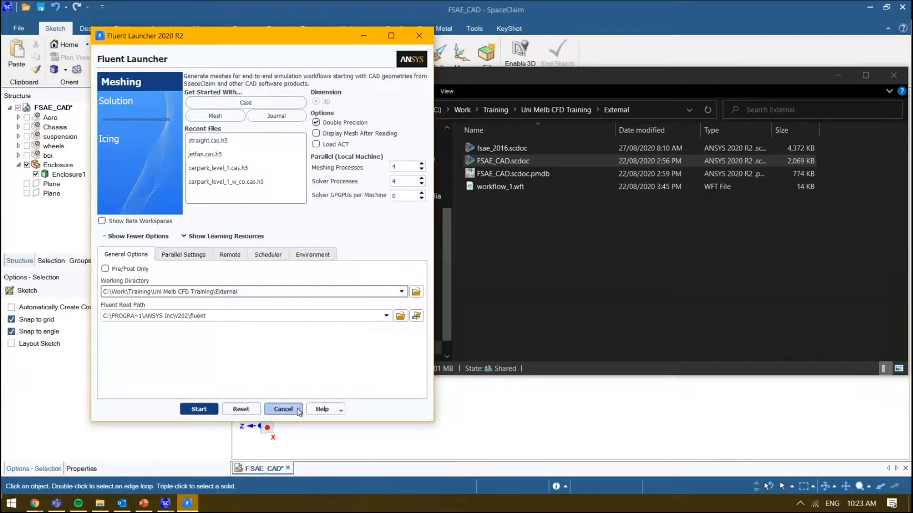
left_click(283, 409)
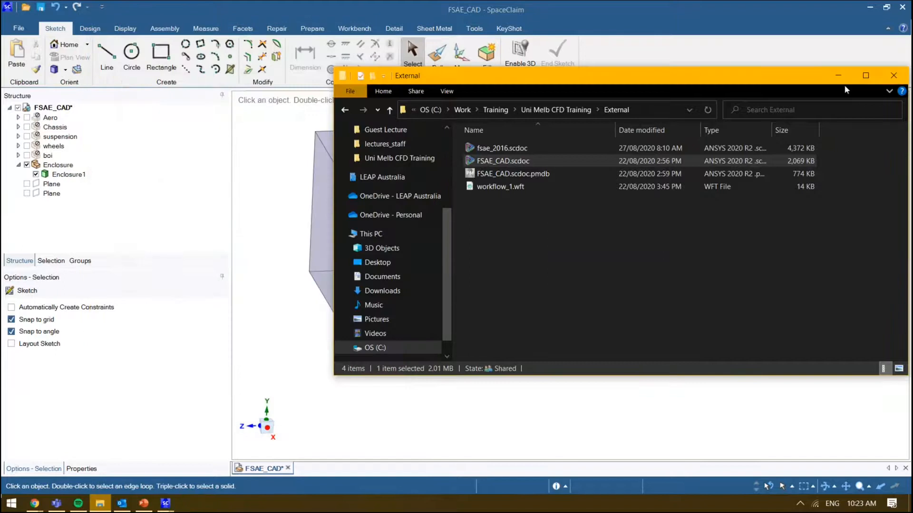
left_click(839, 75)
- Transfer the enclosure geometry to Fluent 2020 R2 with the Watertight Geometry Workflow
left_click(354, 28)
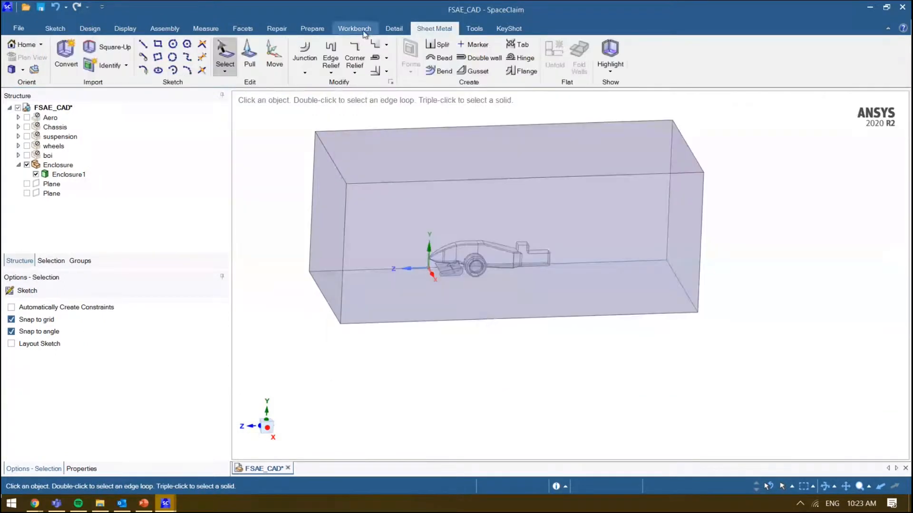
left_click(755, 79)
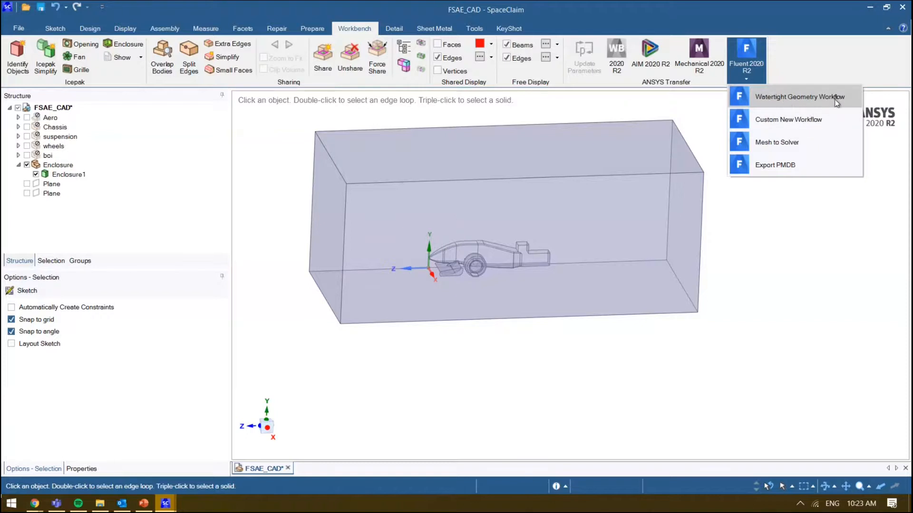
left_click(809, 98)
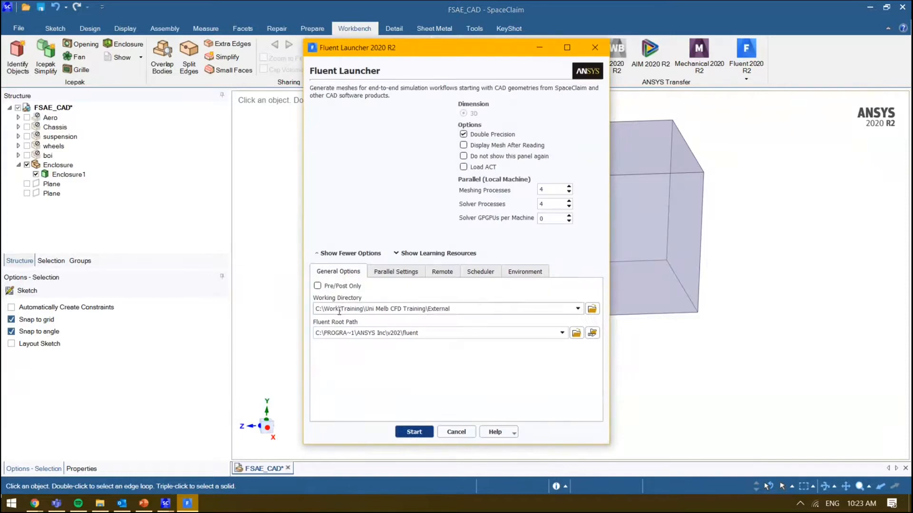
- Check the Fluent Launcher's working directory and its number of meshing processes
mouse_move(338, 309)
left_mouse_down()
mouse_move(450, 293)
mouse_move(329, 316)
left_mouse_up()
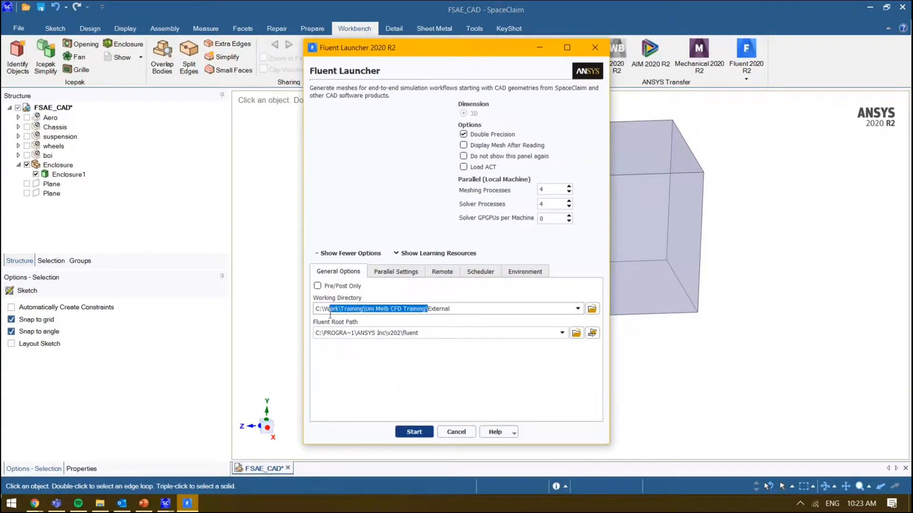
triple_click(490, 311)
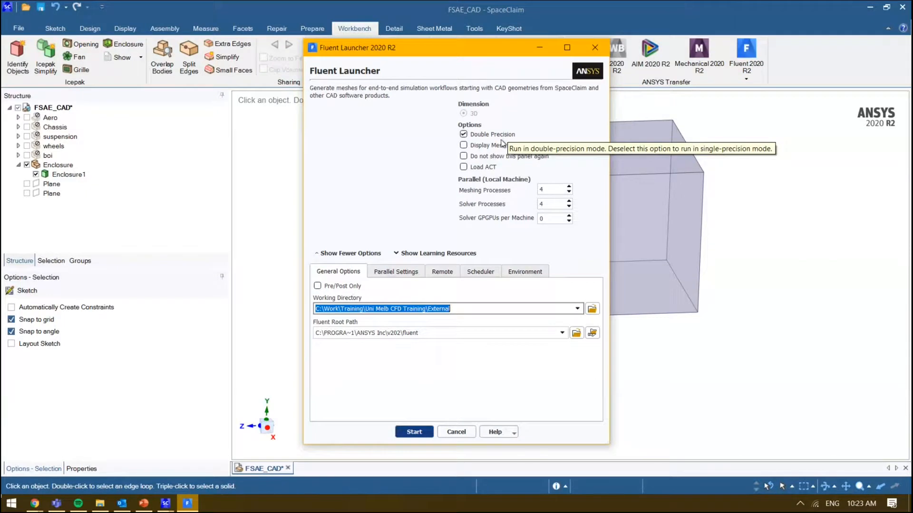
left_click(553, 190)
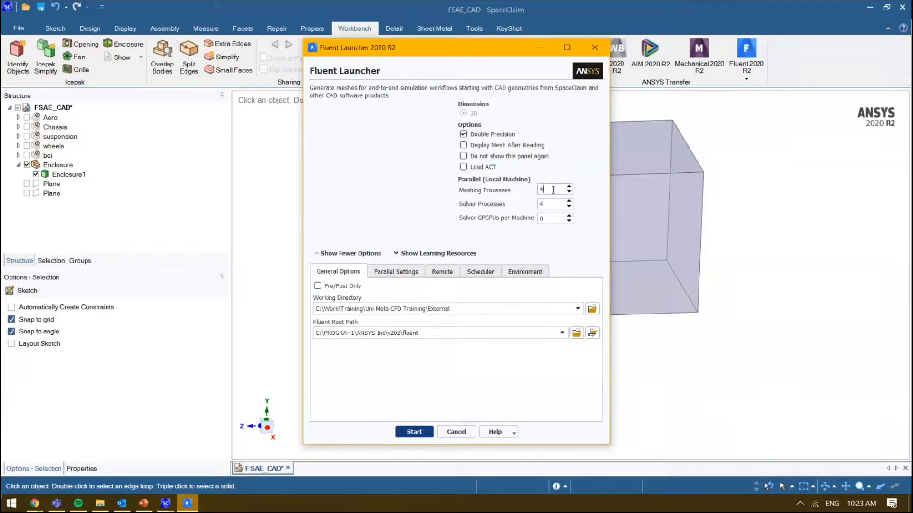
left_click_drag(553, 190, 510, 198)
- Examine the computer's CPU, memory and GPU performance details in Task Manager, then close it
right_click(318, 507)
left_click(355, 449)
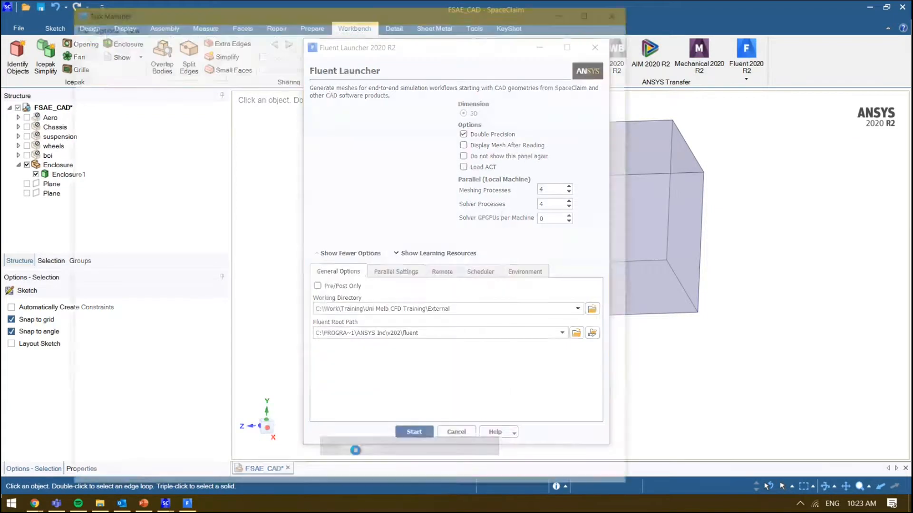
left_click(125, 39)
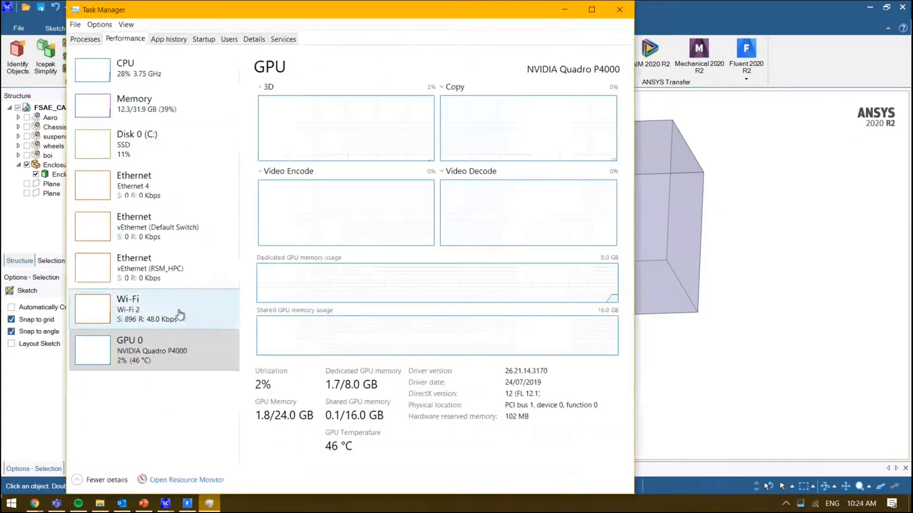
left_click(125, 89)
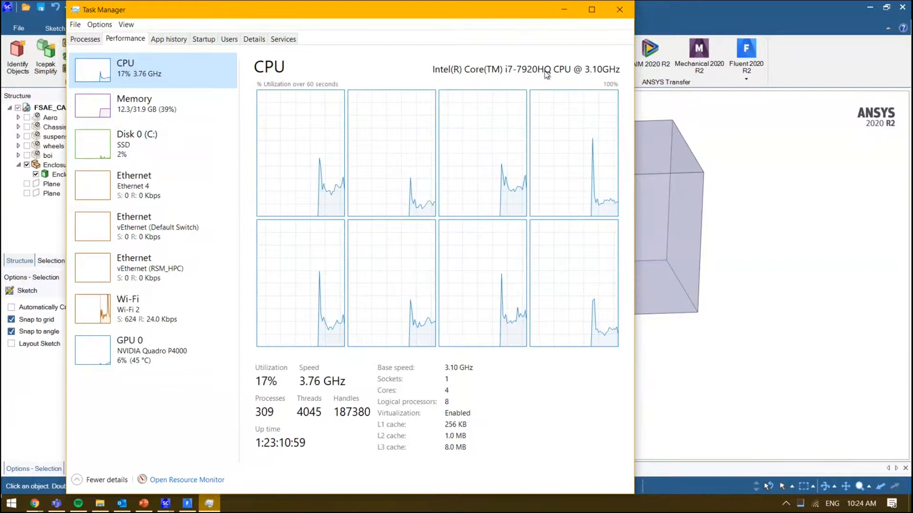
left_click(147, 105)
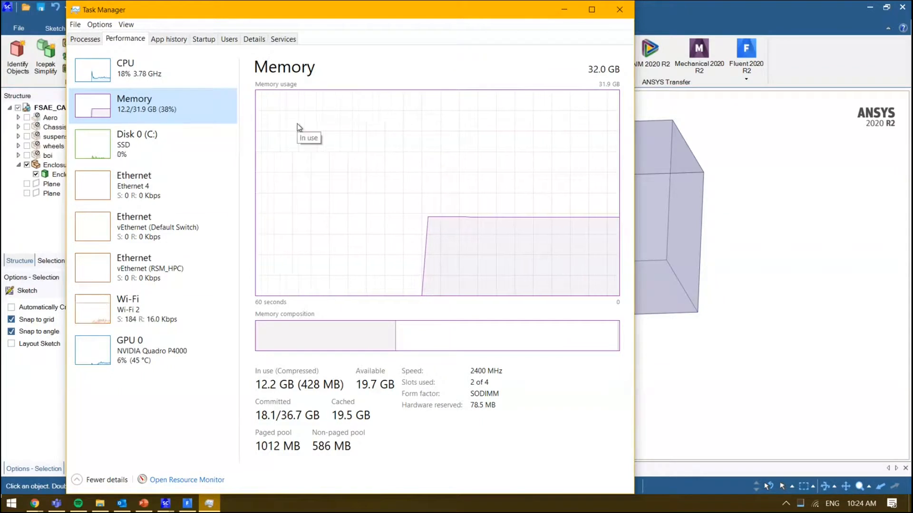
left_click(177, 354)
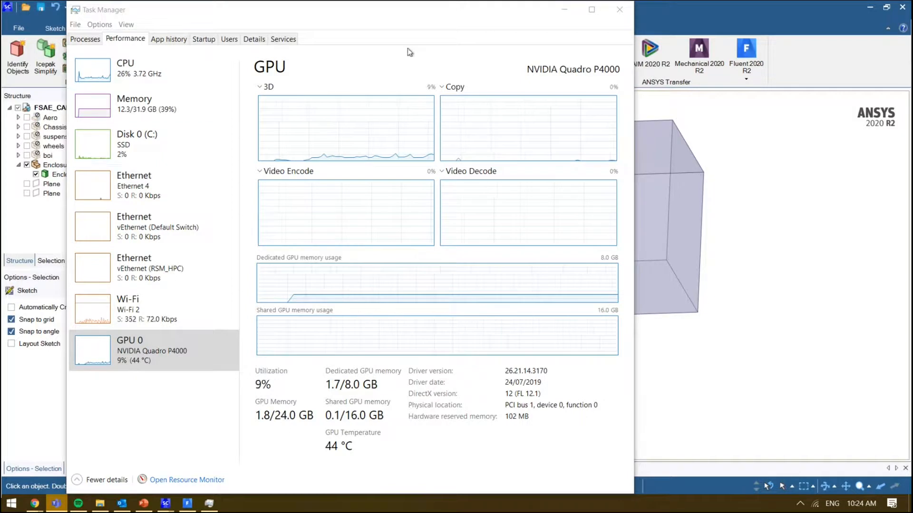
left_click(612, 14)
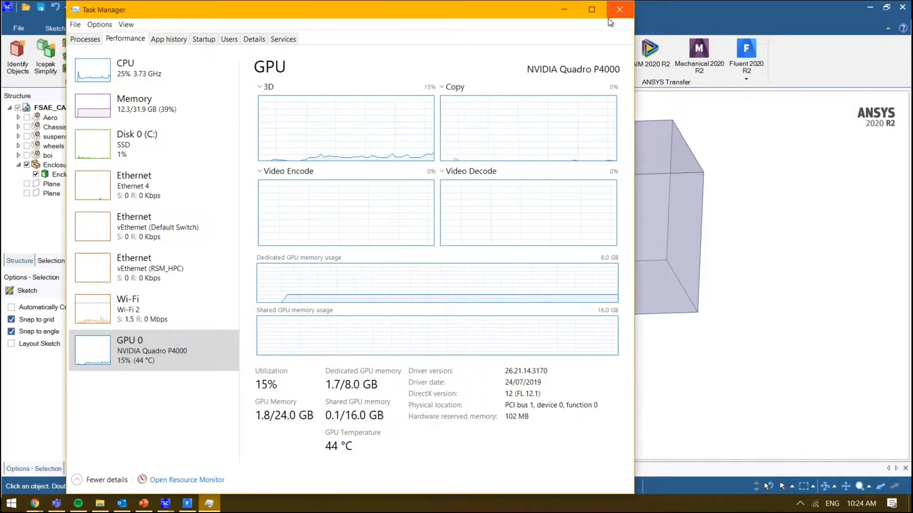
left_click(100, 101)
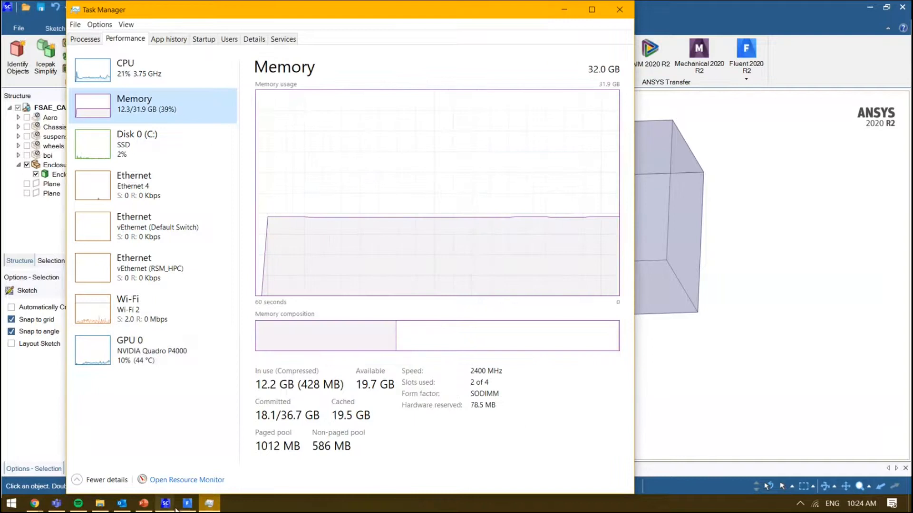
mouse_move(188, 507)
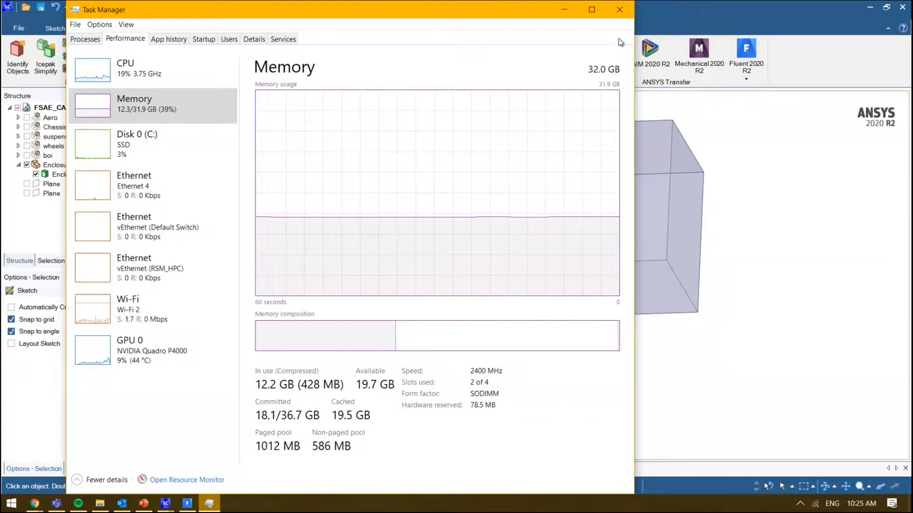
left_click(620, 9)
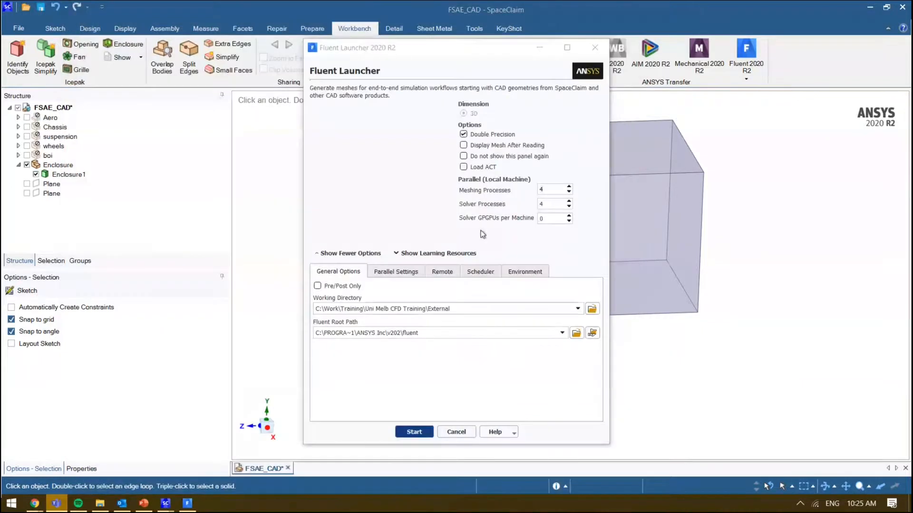
- Review the working directory, learning resources and help topics offered in the Fluent Launcher
left_click_drag(480, 309, 328, 311)
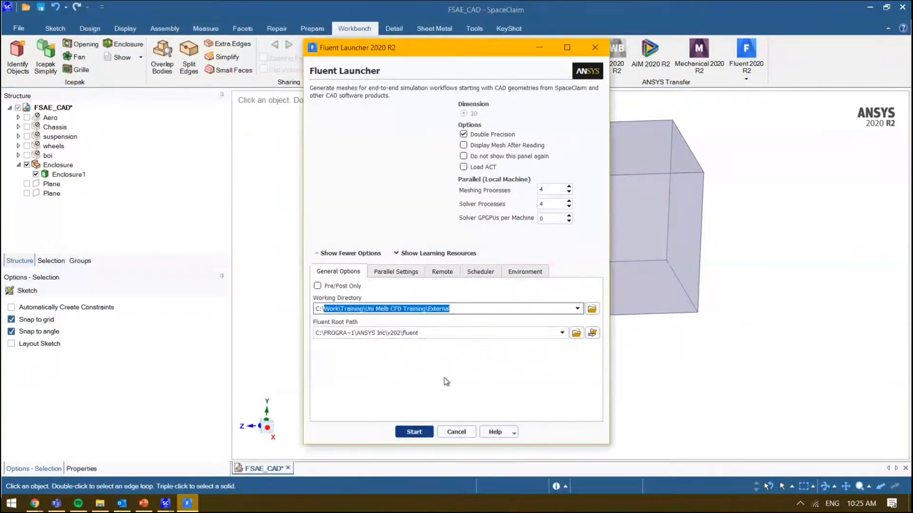
left_click(418, 433)
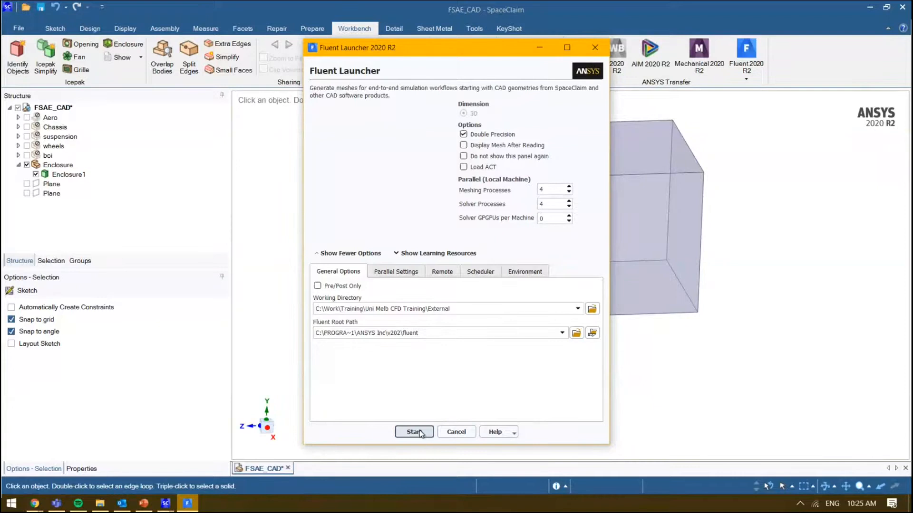
left_click(442, 254)
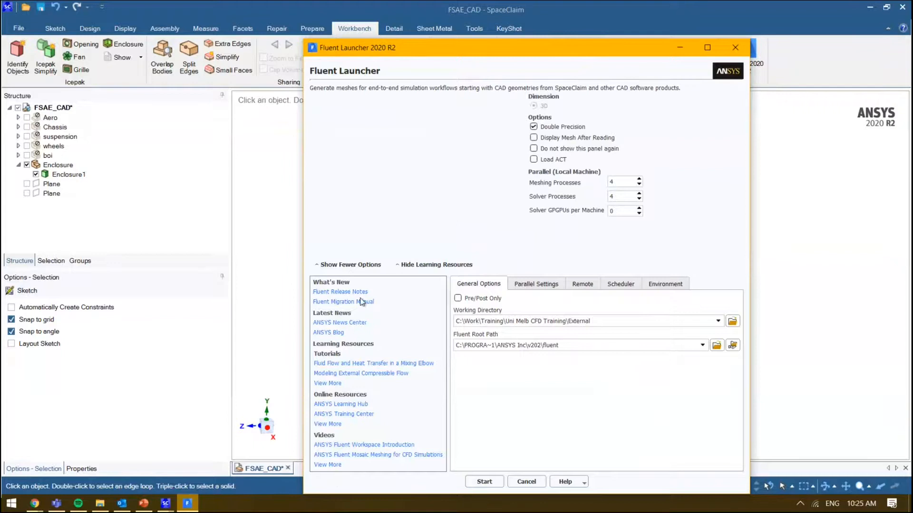
left_click(434, 264)
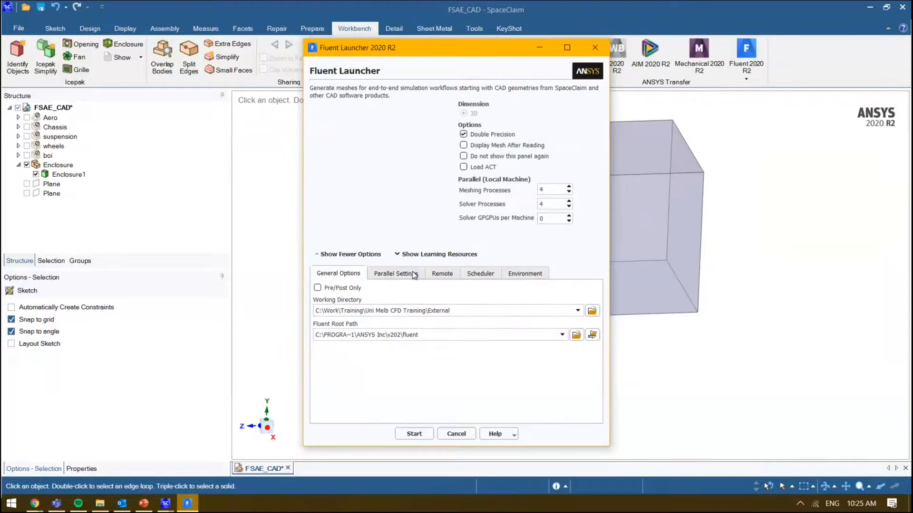
left_click(506, 434)
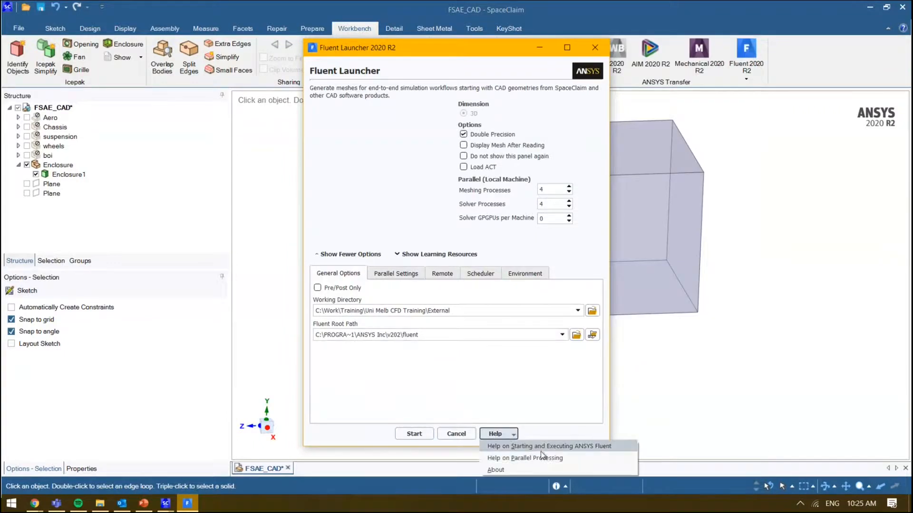
left_click(476, 378)
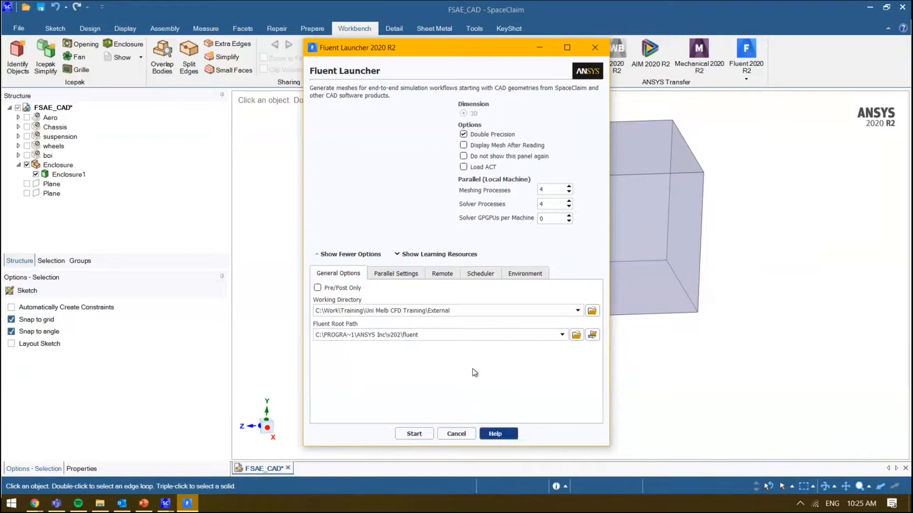
- Start Fluent Meshing with the current launcher settings and let the FSAE_CAD geometry import
left_click(425, 436)
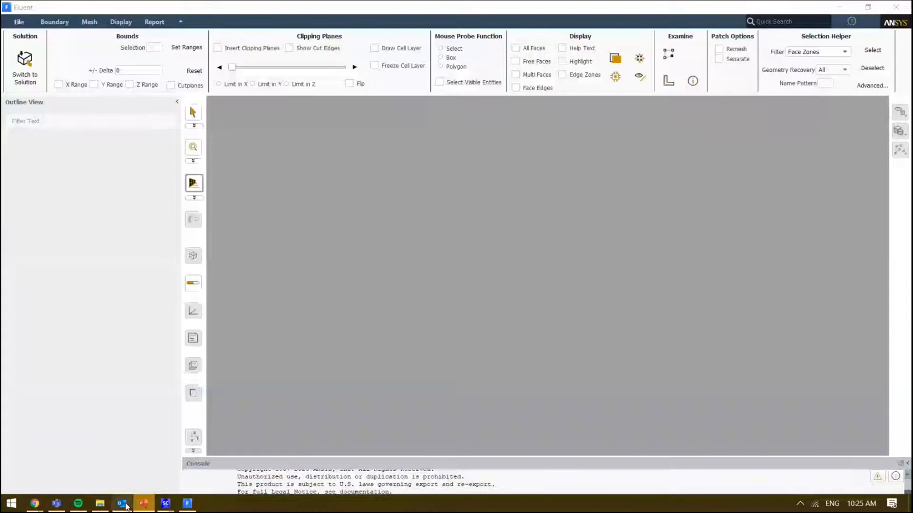
left_click(126, 507)
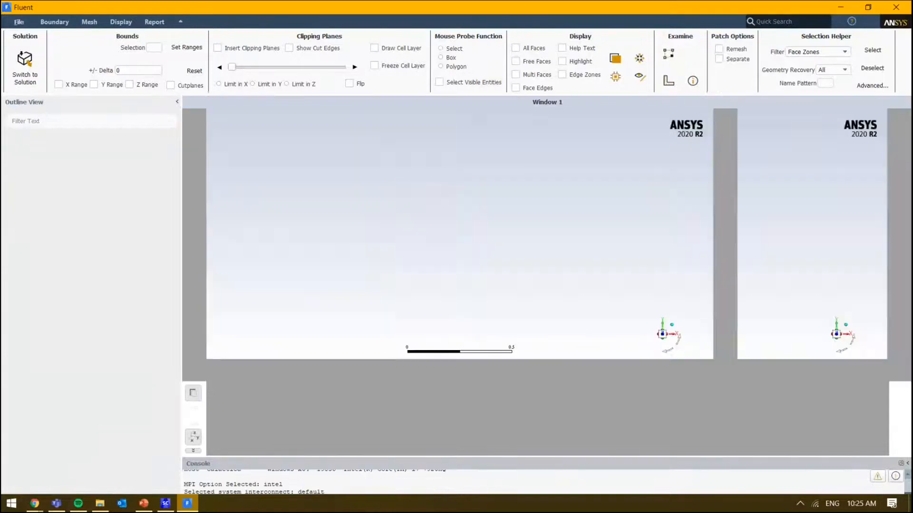
key("alt+Tab")
key("alt+Tab")
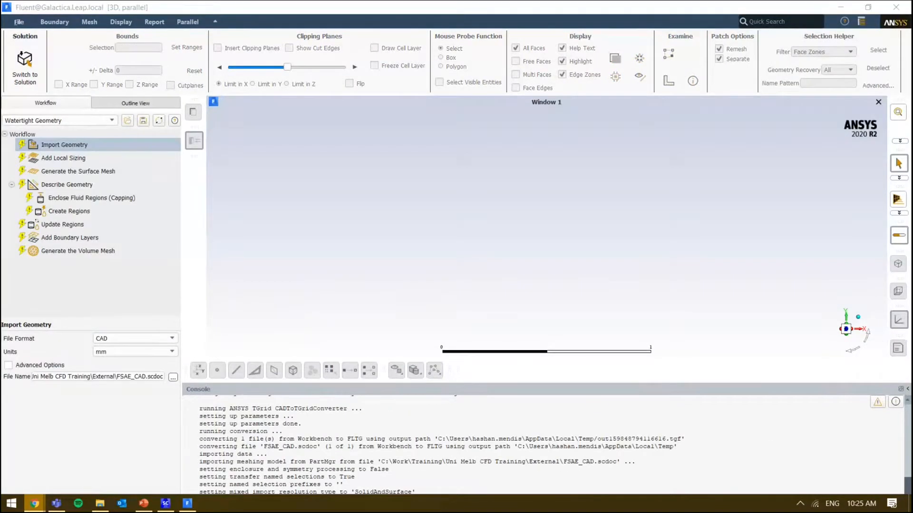
left_click(34, 503)
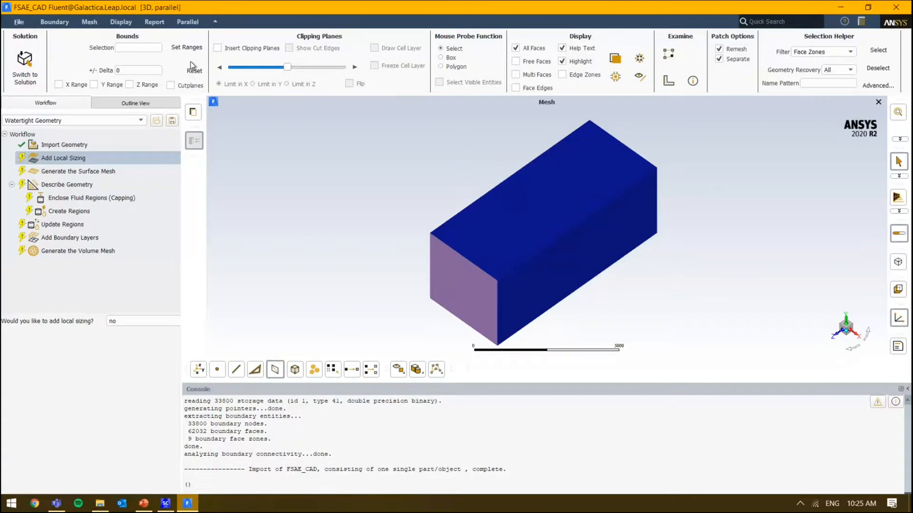
- Show the Import Geometry task's settings and widen the workflow pane until the file path is easier to read
left_click(179, 199)
left_click(163, 148)
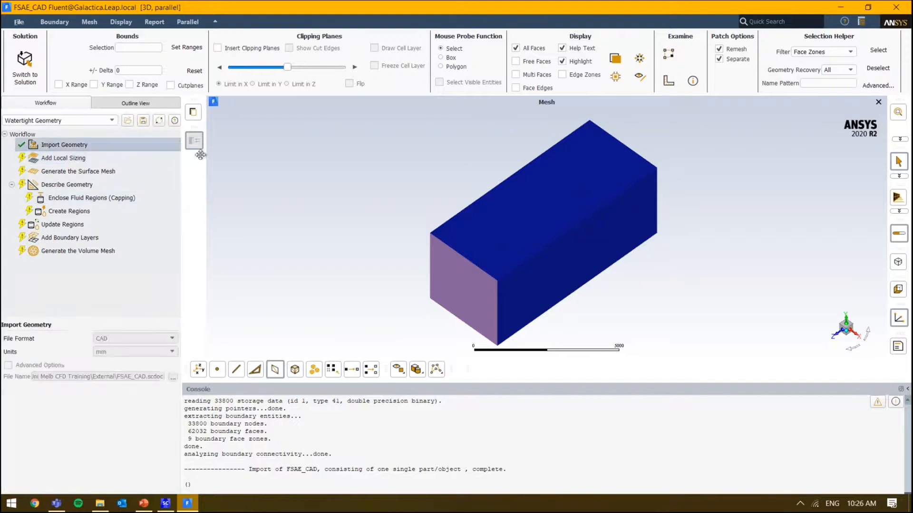
left_click_drag(180, 158, 222, 158)
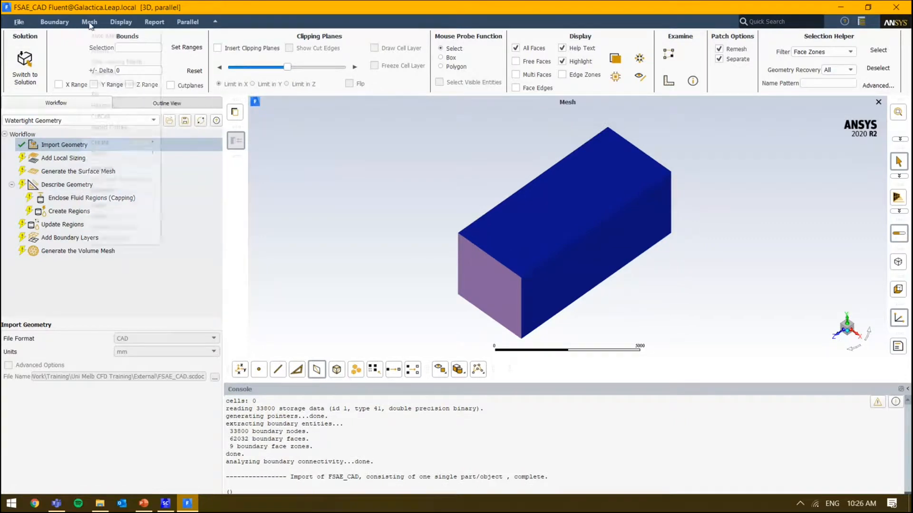
- Fit the enclosure in the graphics window and dock the zoom and view toolbar beside the selection filter tools
left_click(149, 24)
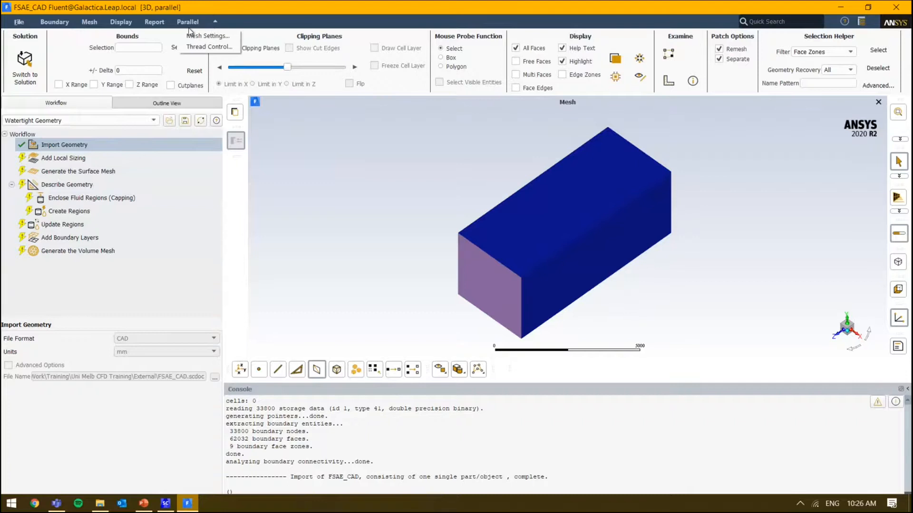
left_click(331, 23)
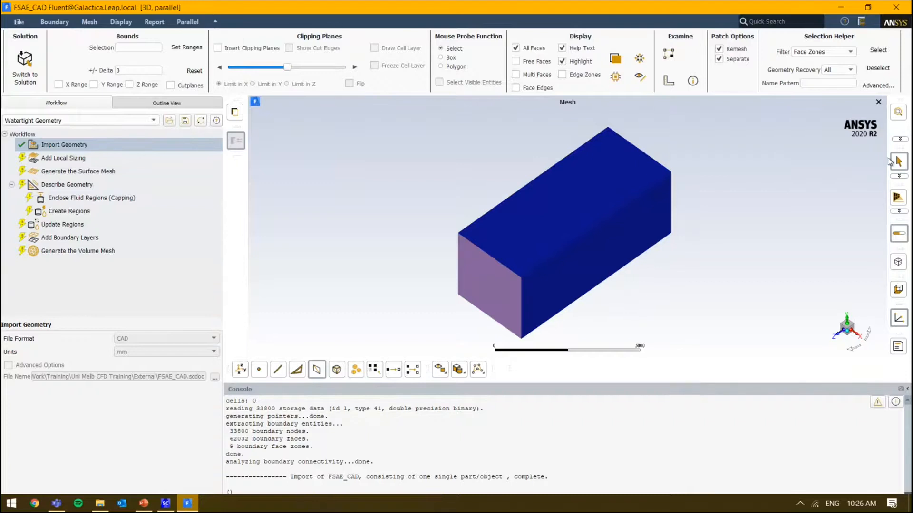
left_click(897, 114)
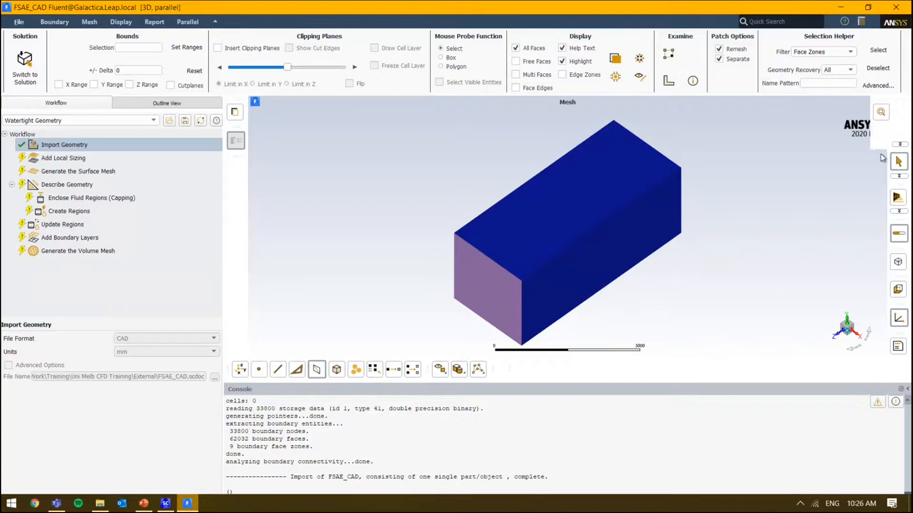
left_click_drag(899, 99, 526, 368)
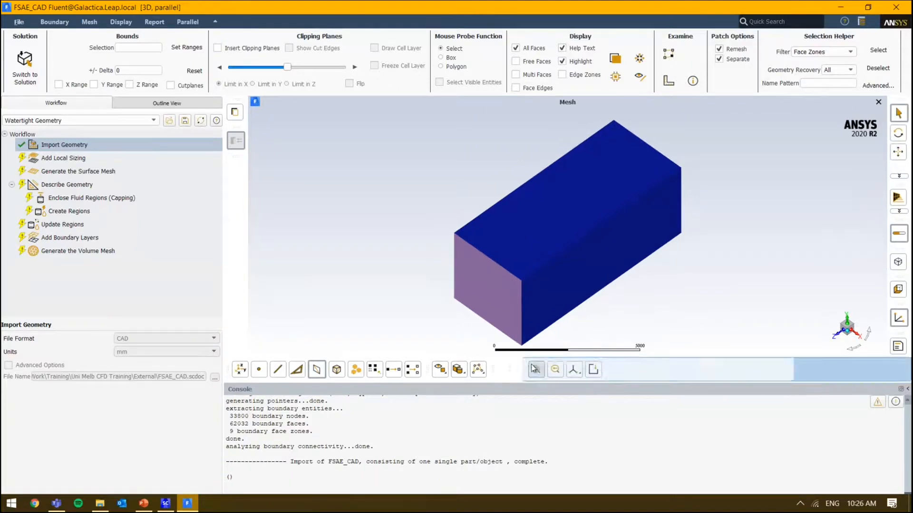
- Try the perspective projection on the enclosure and turn the scale ruler back on
left_click(894, 213)
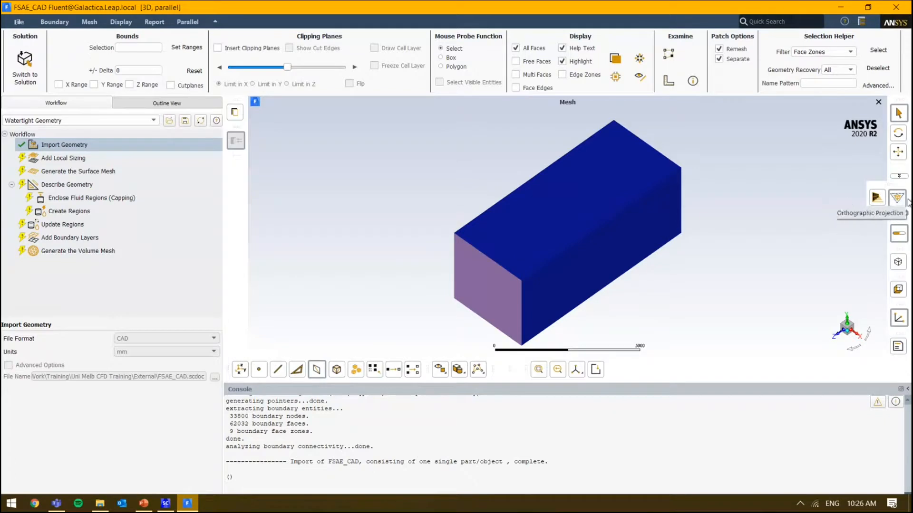
left_click(876, 199)
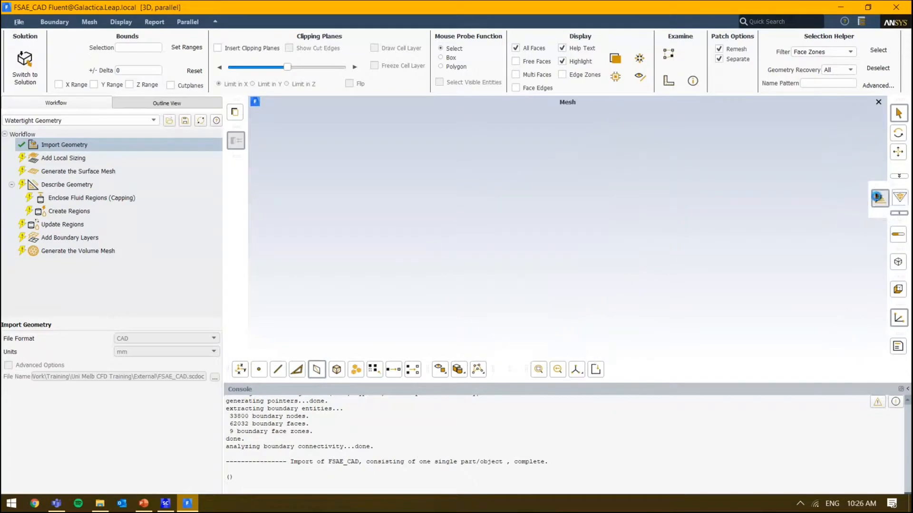
middle_click_drag(549, 270, 547, 242)
left_click(893, 240)
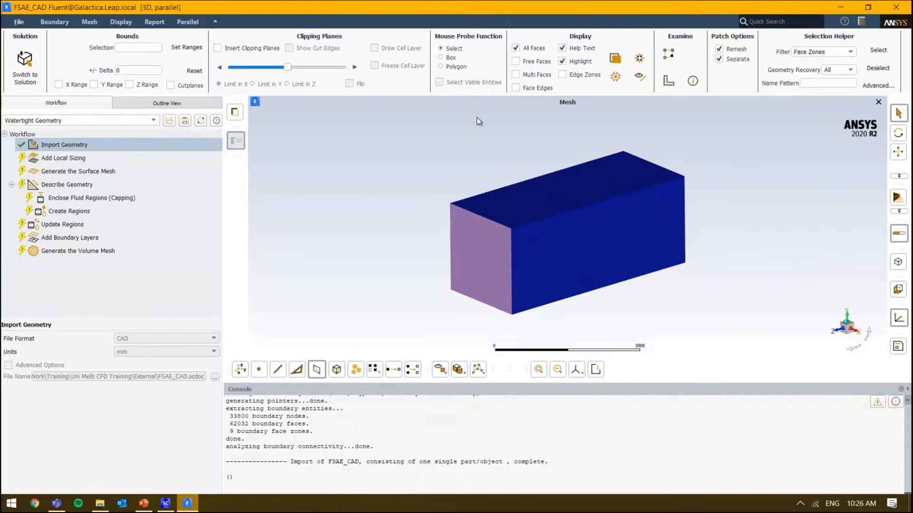
- Display the face edges and use the node selection filter to pick two corner nodes of the inlet face
left_click(533, 88)
scroll(507, 262, "up", 1)
mouse_move(506, 260)
middle_mouse_down()
mouse_move(605, 267)
mouse_move(504, 260)
middle_mouse_up()
left_click(264, 374)
left_click(512, 222)
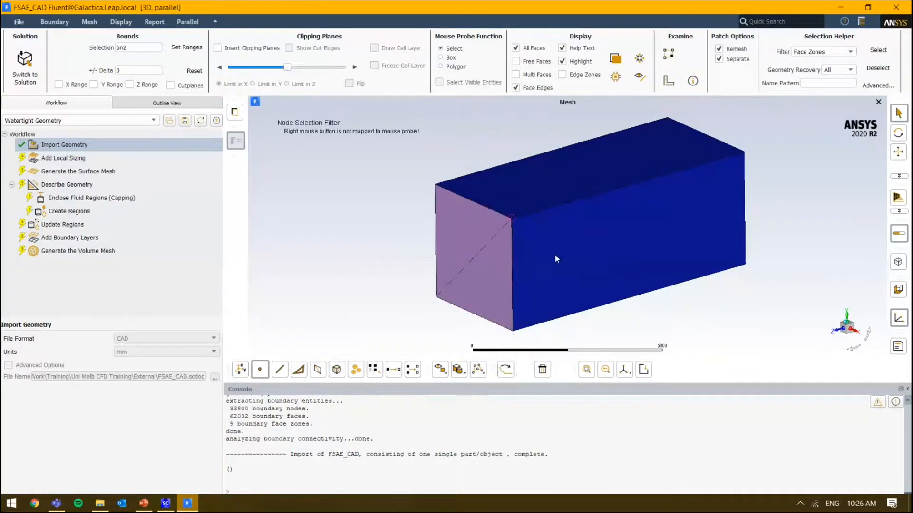
left_click(513, 330)
- Select a triangular face on the inlet, add the geom-wall and geom-symmetry zones, and clear the selections
key("ctrl+f")
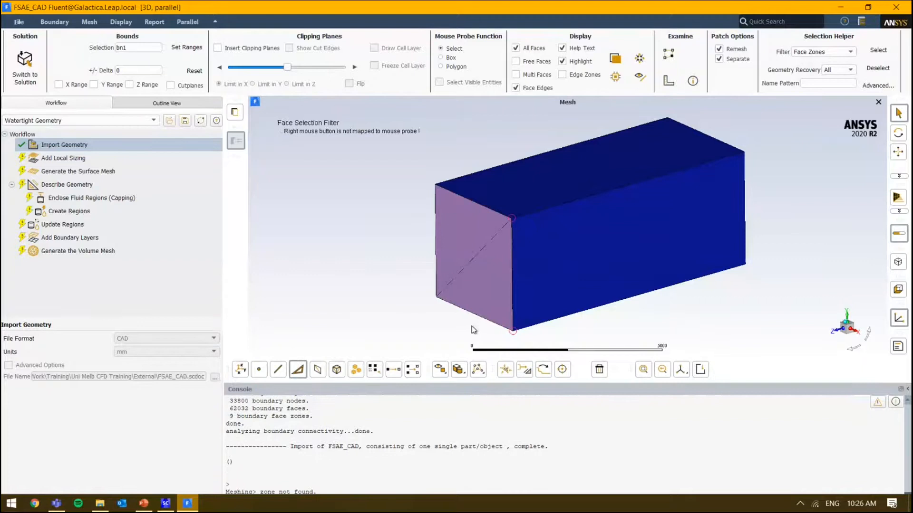
left_click(499, 295)
middle_click_drag(530, 294, 524, 302)
scroll(524, 303, "down", 1)
left_click(321, 373)
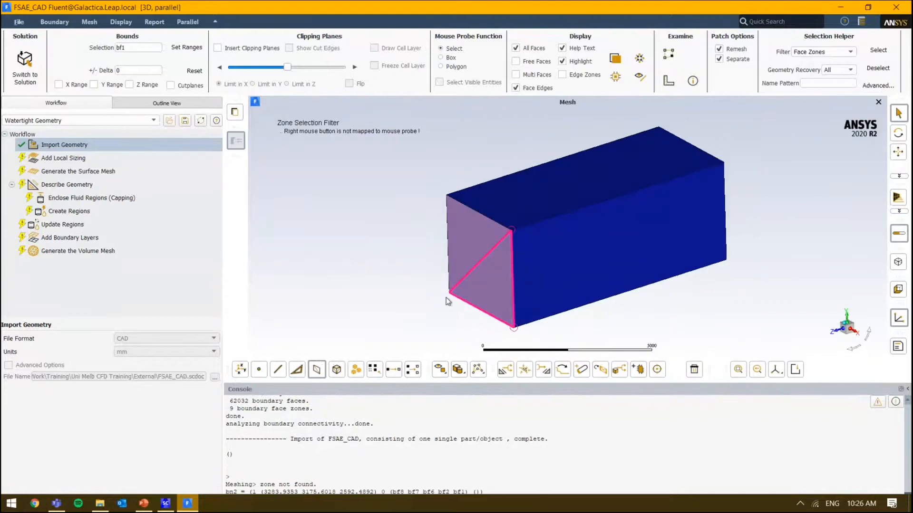
left_click(583, 261)
middle_click_drag(578, 271, 597, 263)
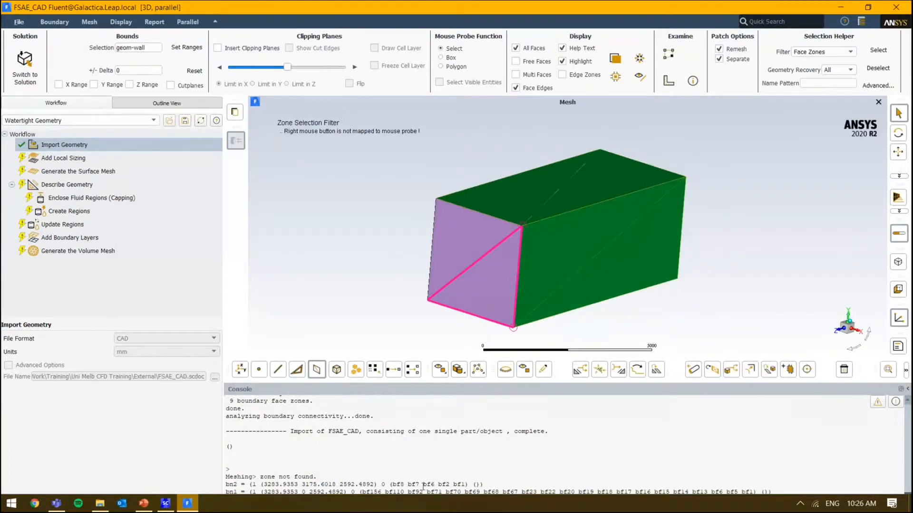
middle_click_drag(580, 302, 753, 290)
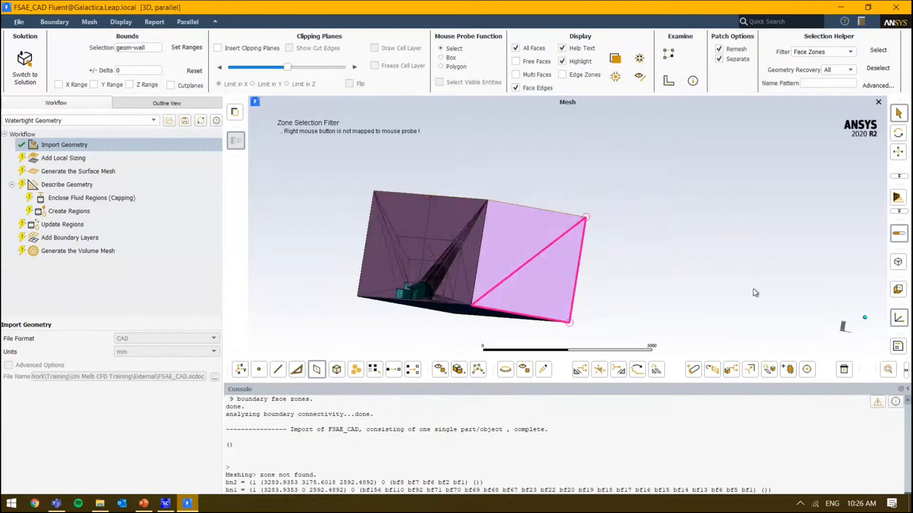
left_click(413, 250)
middle_click_drag(549, 286, 383, 348)
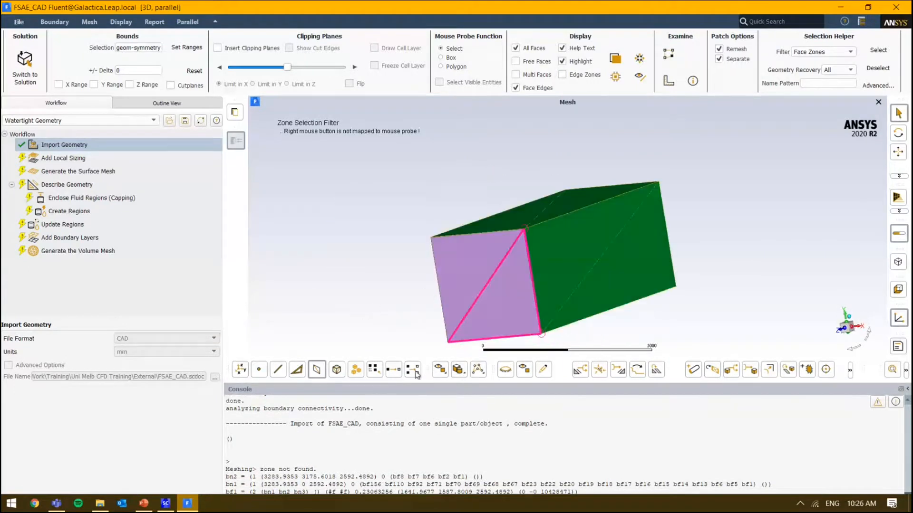
left_click(436, 373)
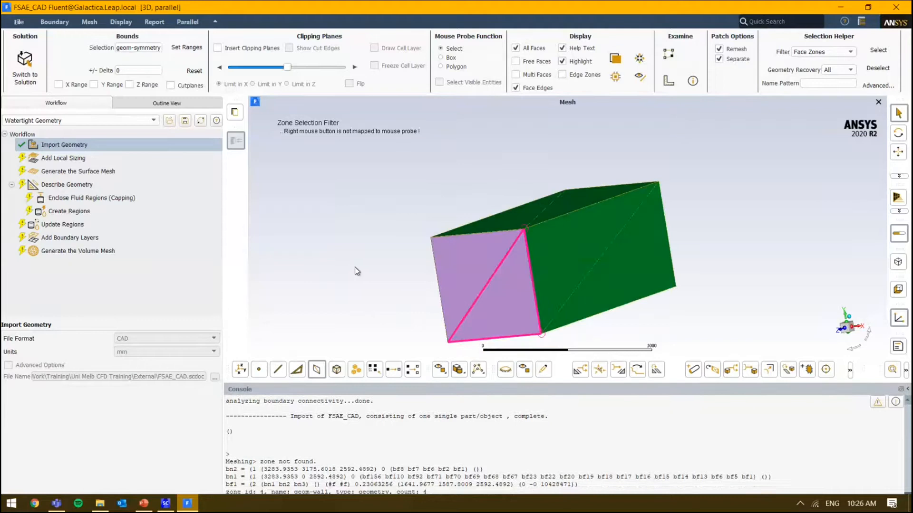
key("Escape")
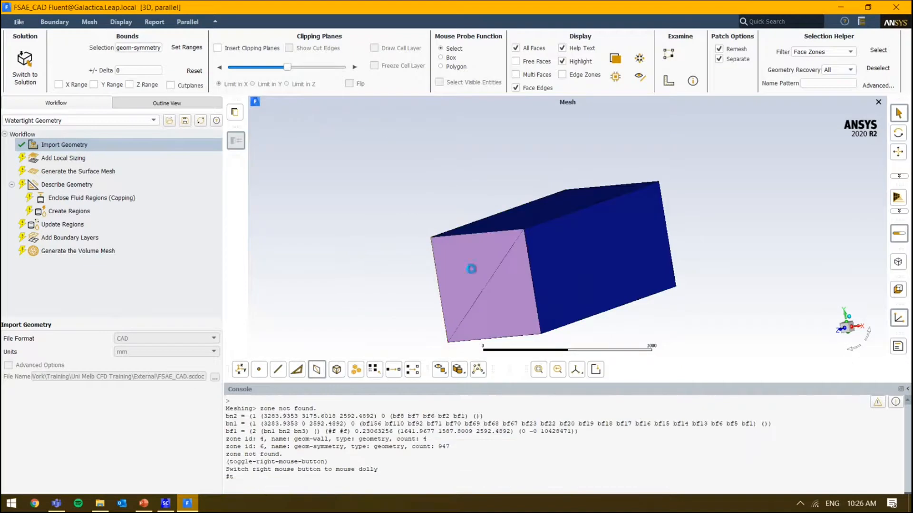
- Select the geom-inlet zone to bring up its zone tools, and deselect it again
middle_click_drag(471, 268, 365, 290)
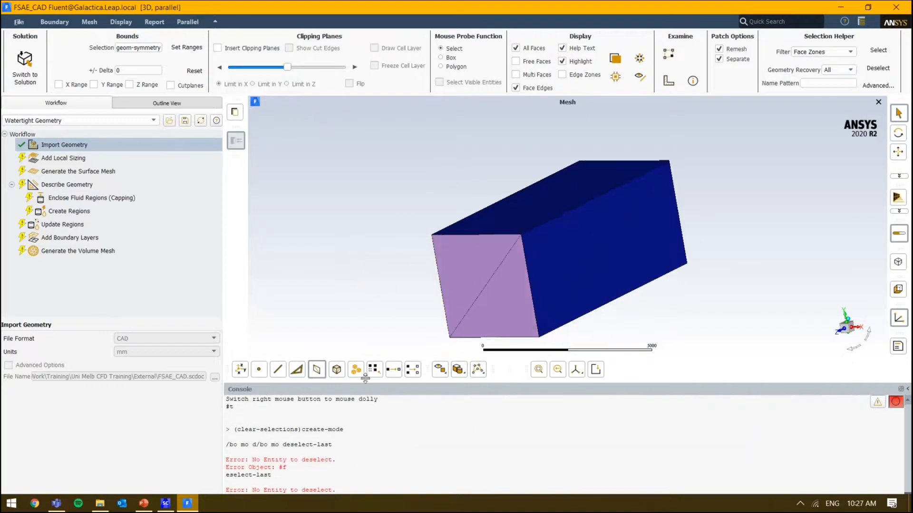
middle_click_drag(597, 277, 595, 276)
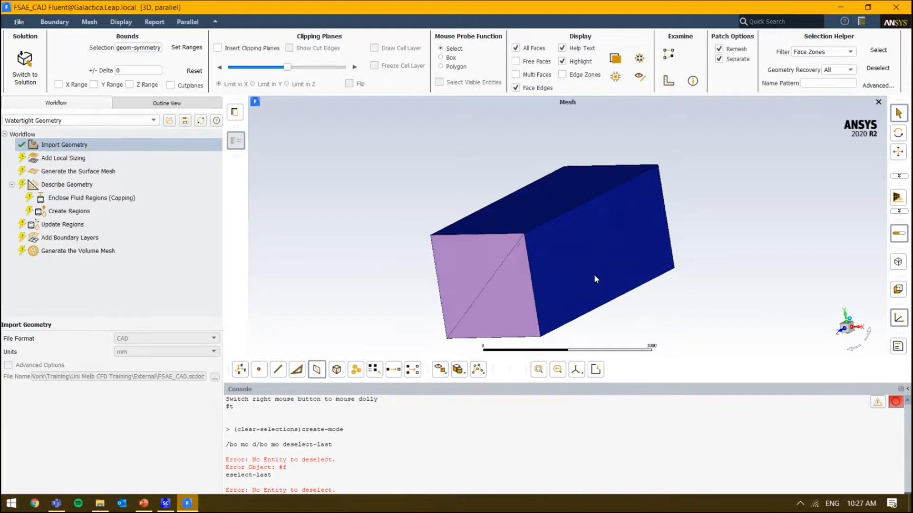
left_click(523, 266)
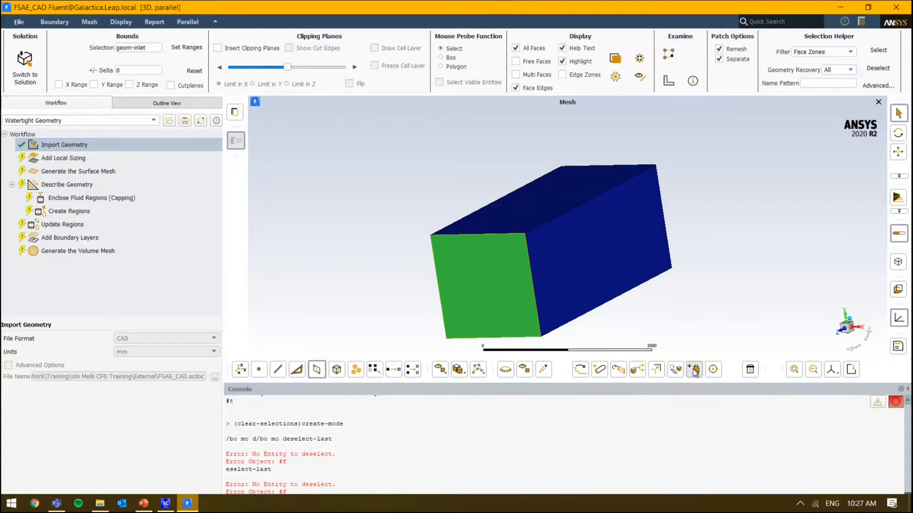
left_click_drag(666, 278, 624, 298)
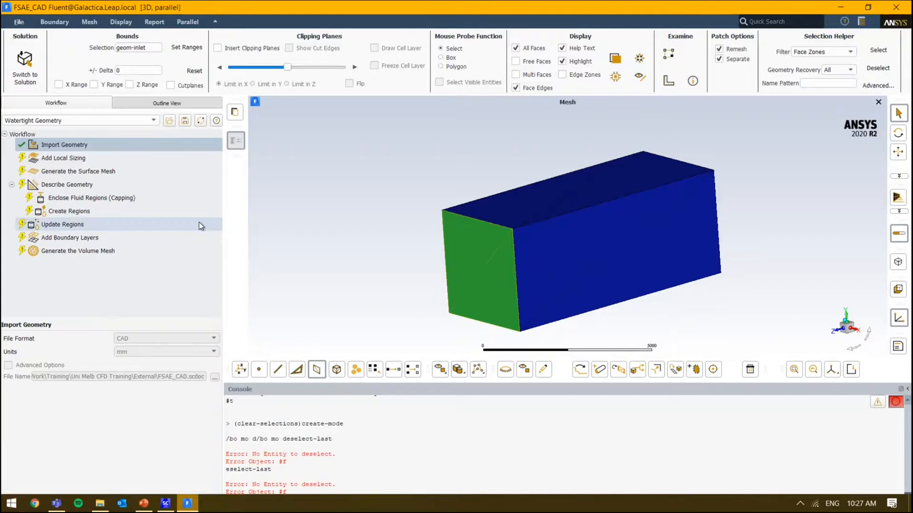
left_click(489, 300)
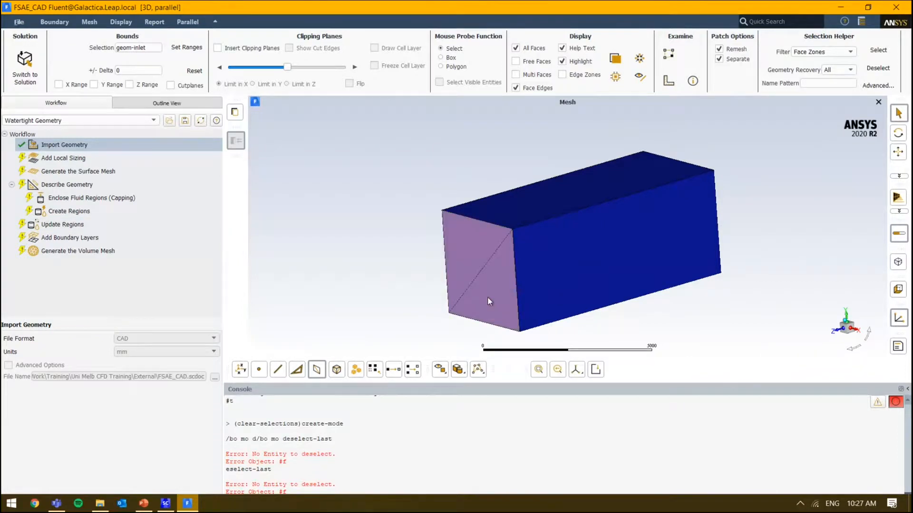
- Enlarge the console and review the selection messages and text commands listed in it
left_click(351, 409)
left_click_drag(375, 382, 375, 334)
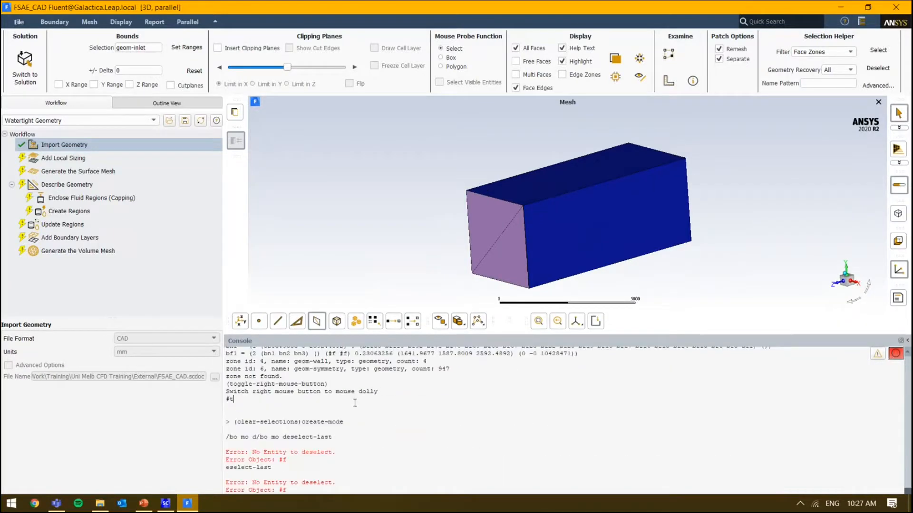
scroll(355, 403, "down", 2)
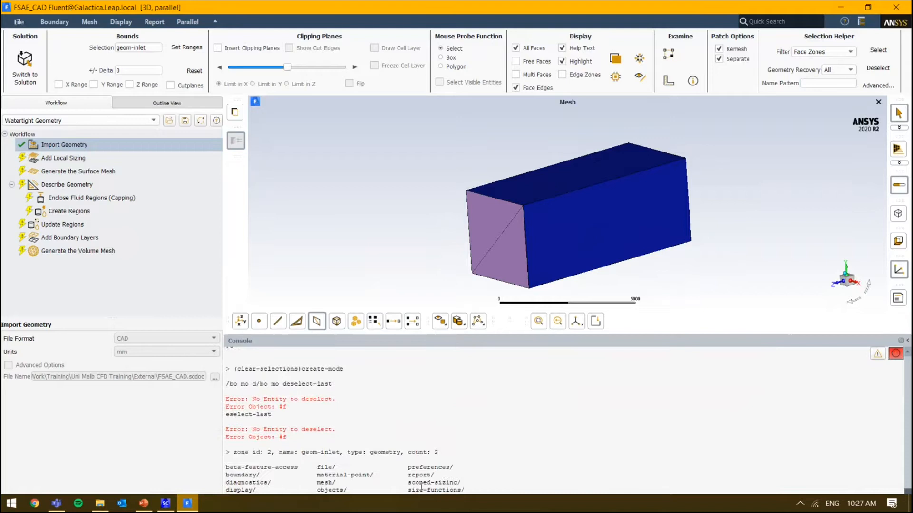
left_click_drag(457, 3, 453, 0)
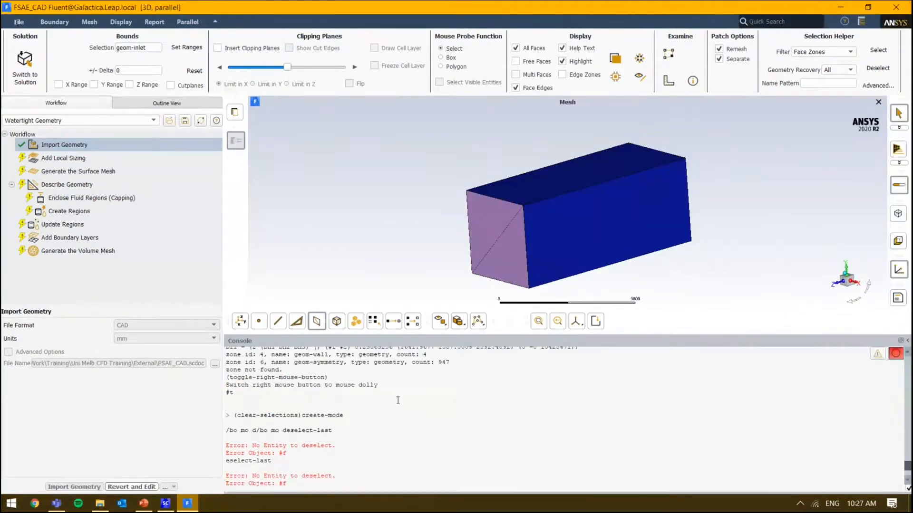
- Enter the file command menu in the console, review its text commands, and return to the main Meshing level with q
scroll(398, 400, "down", 5)
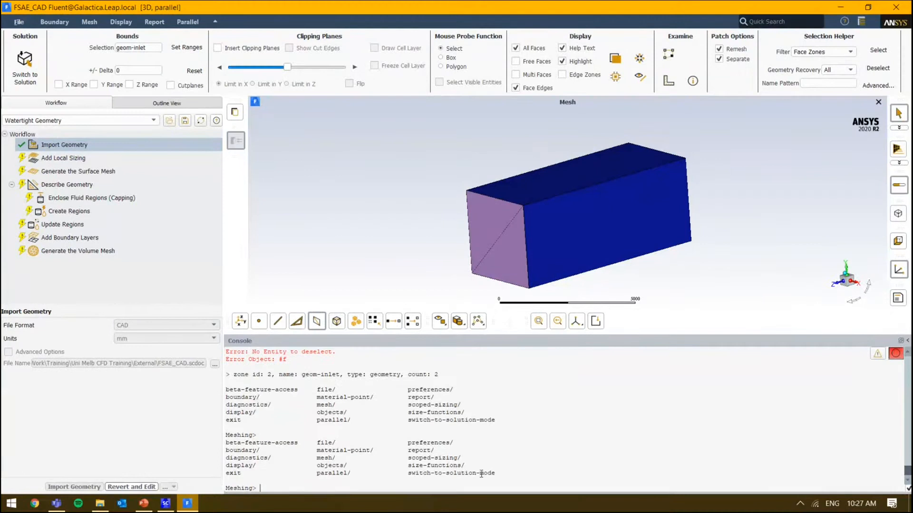
double_click(324, 444)
scroll(321, 441, "up", 1)
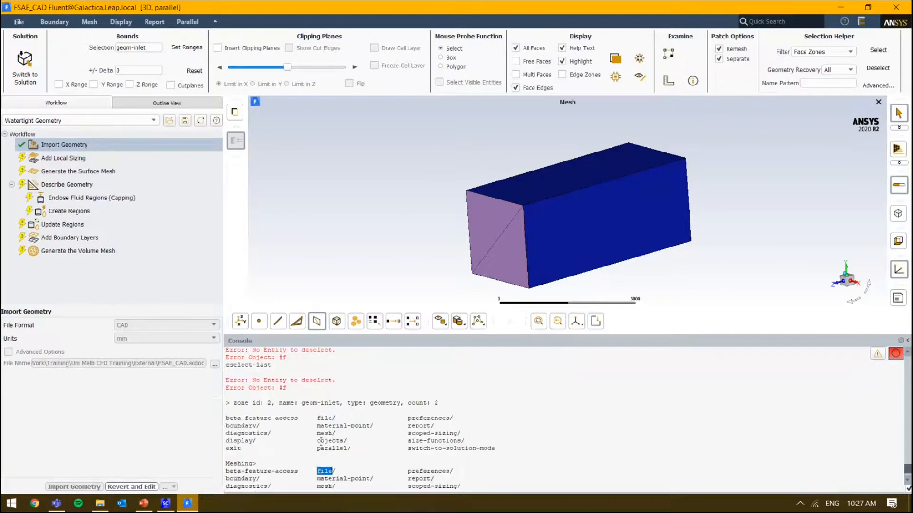
type("file")
key("Return")
key("Return")
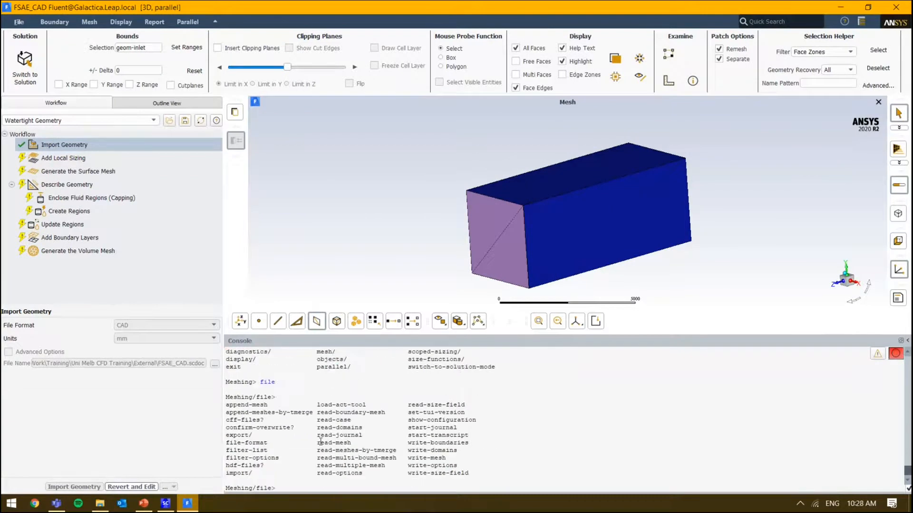
left_click_drag(258, 409, 343, 480)
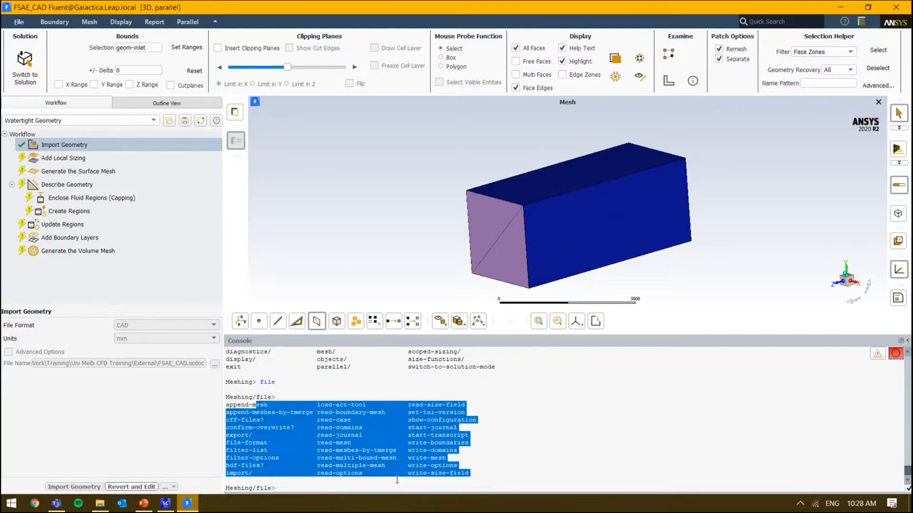
left_click(346, 484)
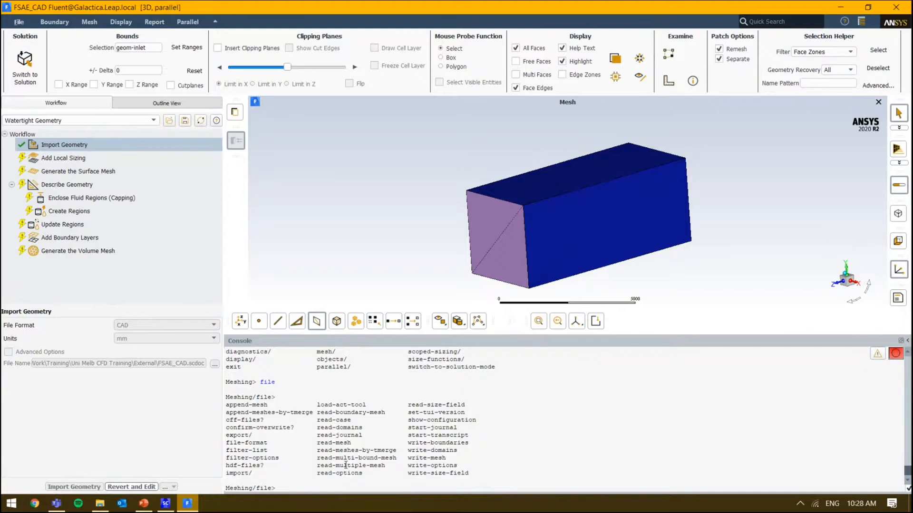
type("q")
key("Return")
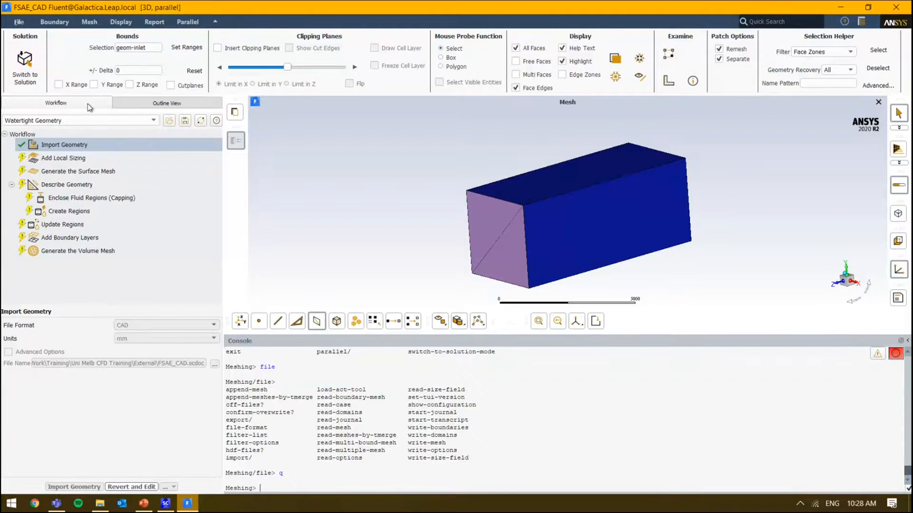
- Review the available workflow types and keep the Watertight Geometry workflow
left_click(118, 121)
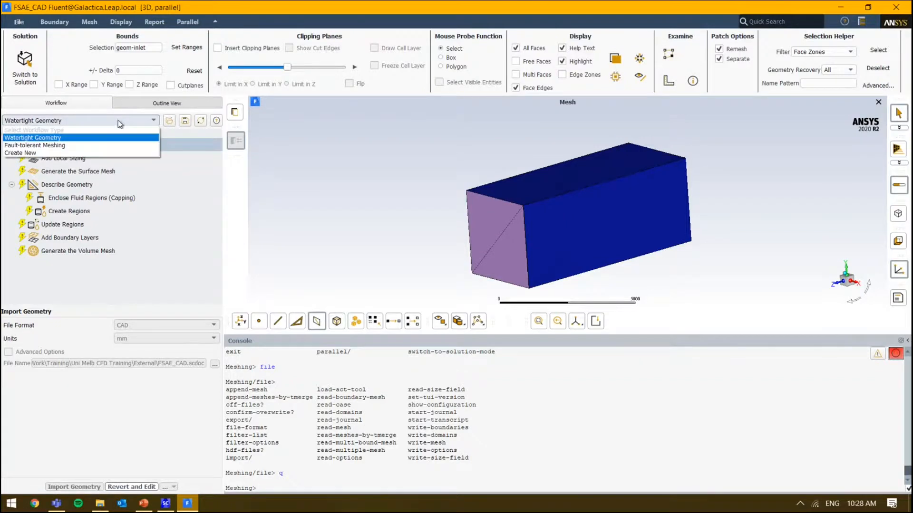
left_click(161, 400)
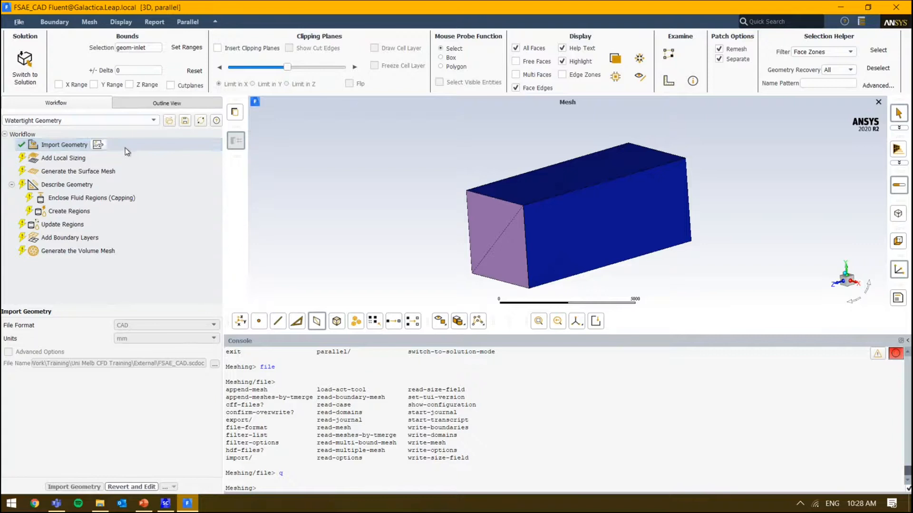
left_click(110, 120)
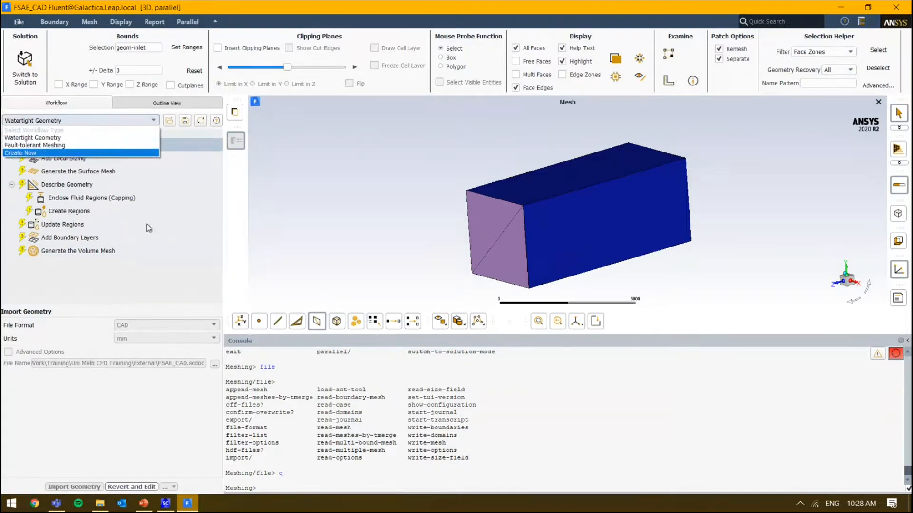
left_click(169, 238)
- Expand the Geometry Objects and Unreferenced branches in the model outline, and return to the workflow tasks
left_click(160, 111)
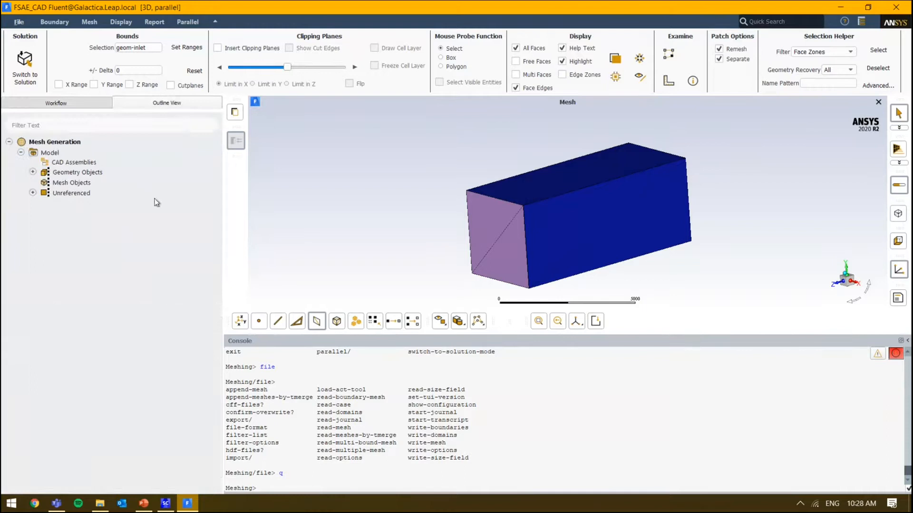
left_click(33, 172)
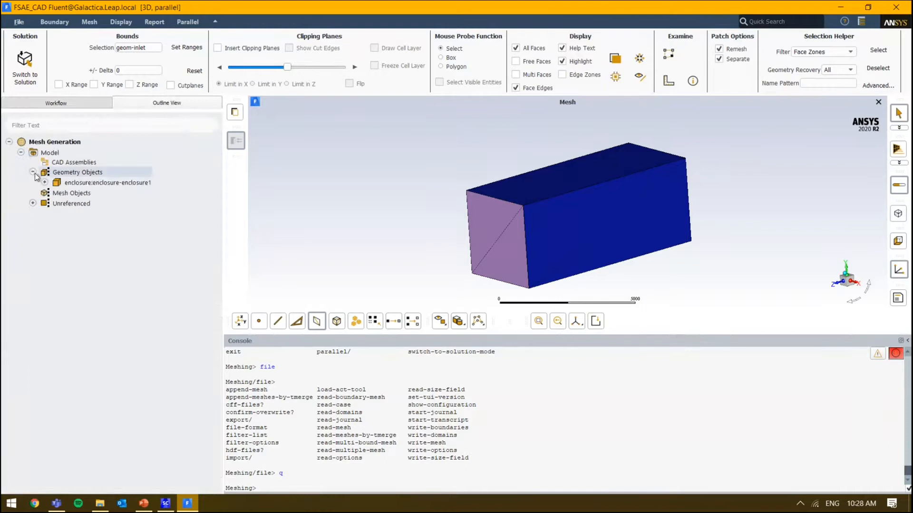
left_click(33, 203)
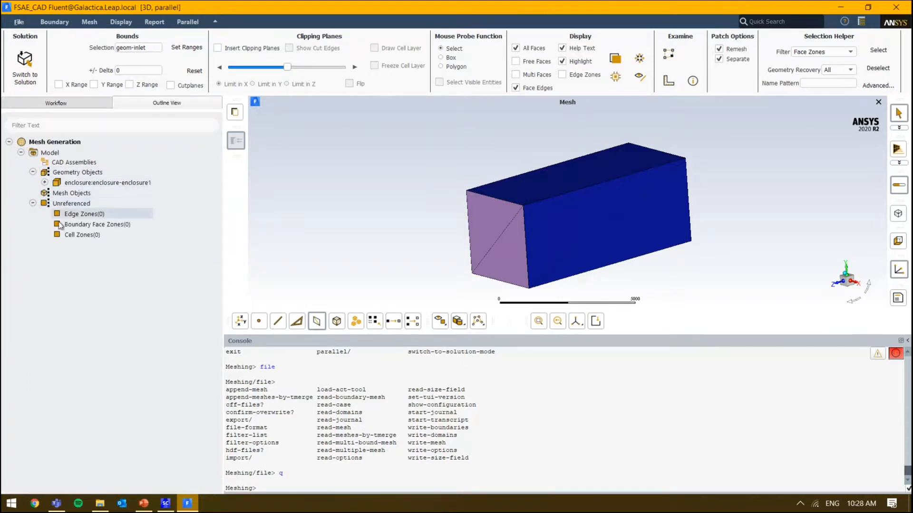
left_click(56, 102)
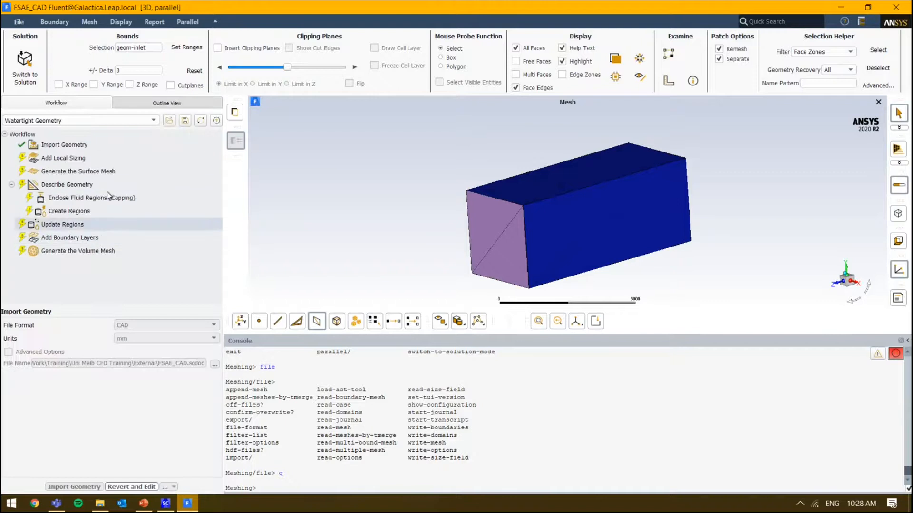
left_click(147, 103)
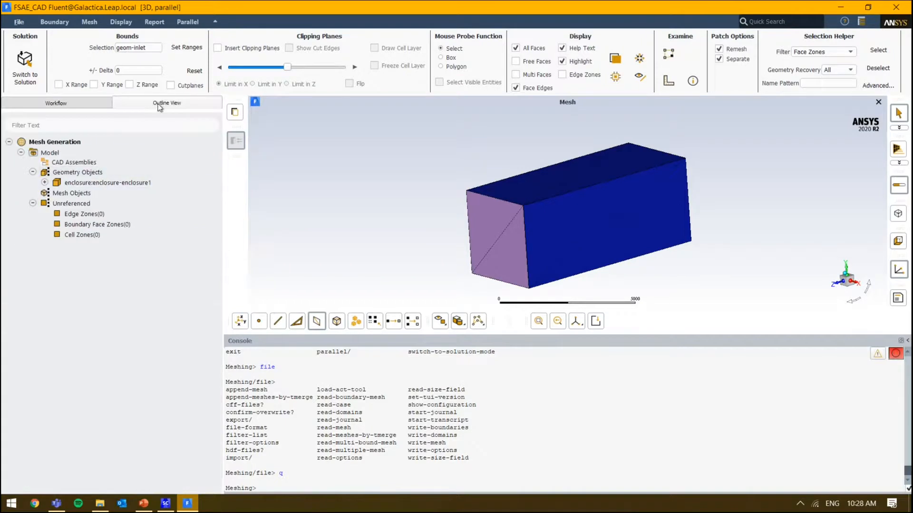
left_click(88, 101)
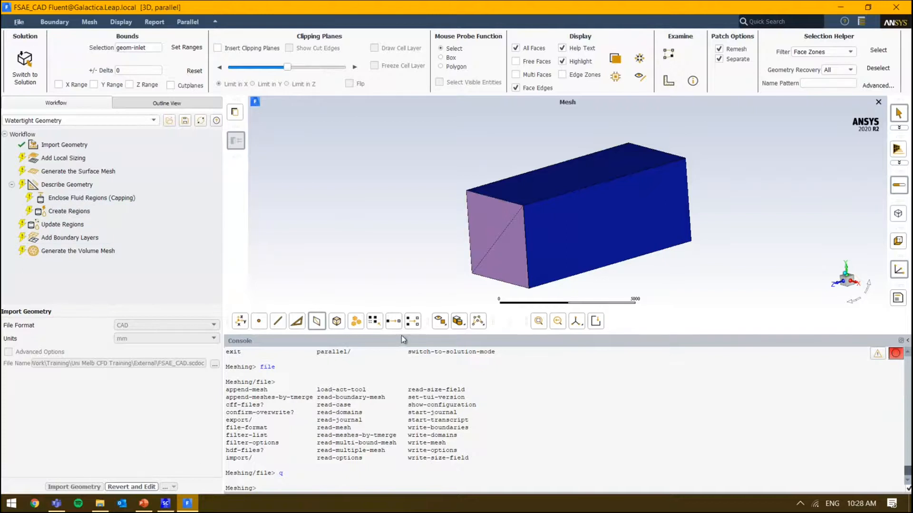
- Shrink the console to enlarge the graphics area, and point out the quick search field
left_click_drag(401, 335, 402, 391)
scroll(469, 295, "down", 5)
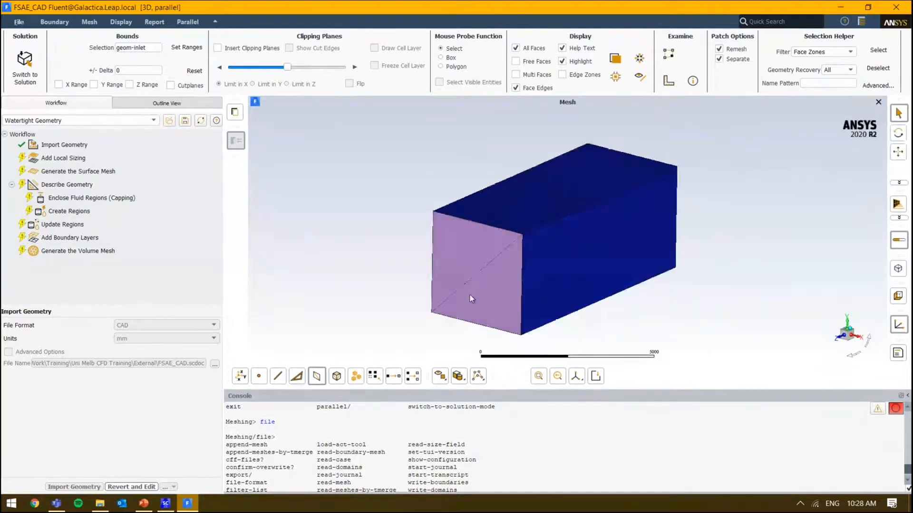
left_click(821, 22)
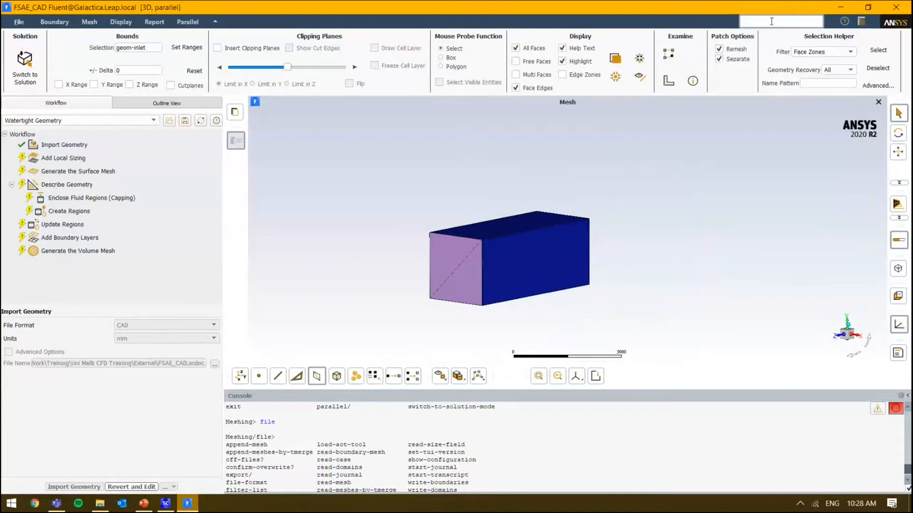
left_click_drag(620, 300, 557, 272)
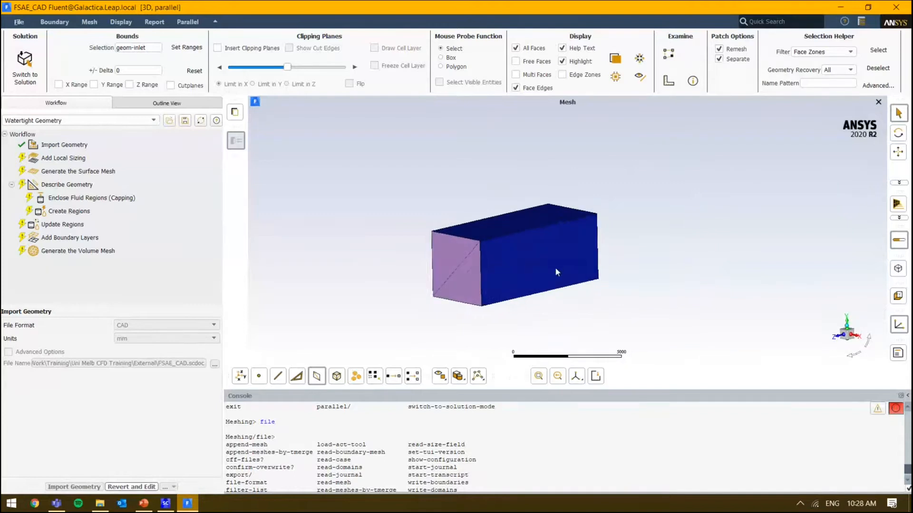
- Revisit the Import Geometry task and open the Add Local Sizing task of the workflow
left_click(129, 145)
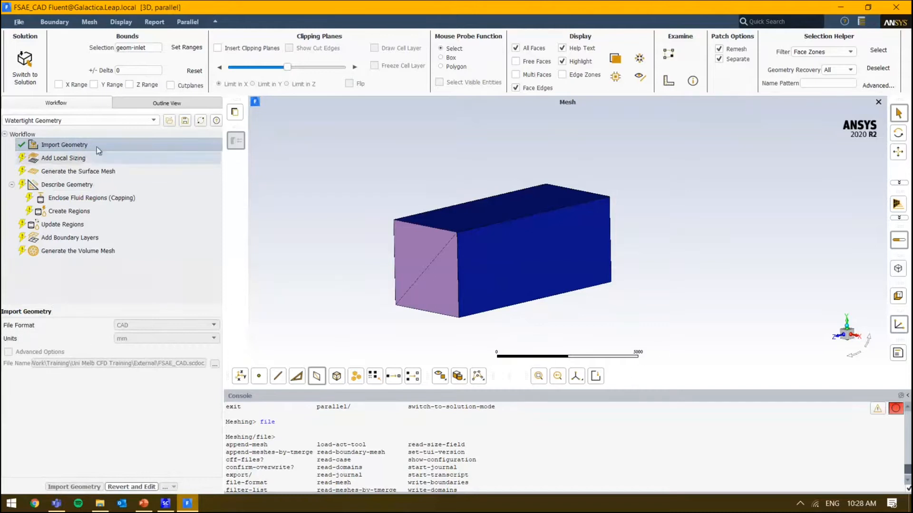
left_click(176, 157)
left_click_drag(448, 242, 435, 258)
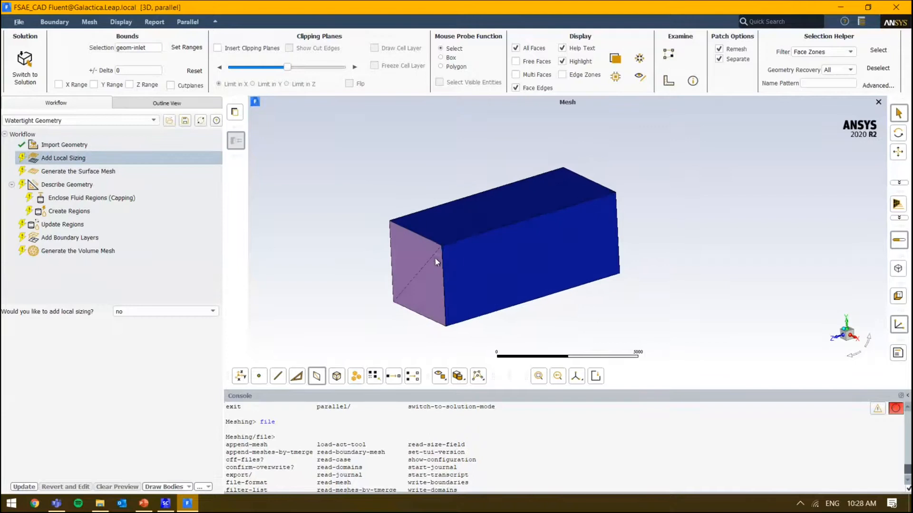
- Hide the geom-wall, geom-inlet and geom-outlet zones to expose the car inside the enclosure
scroll(443, 246, "up", 3)
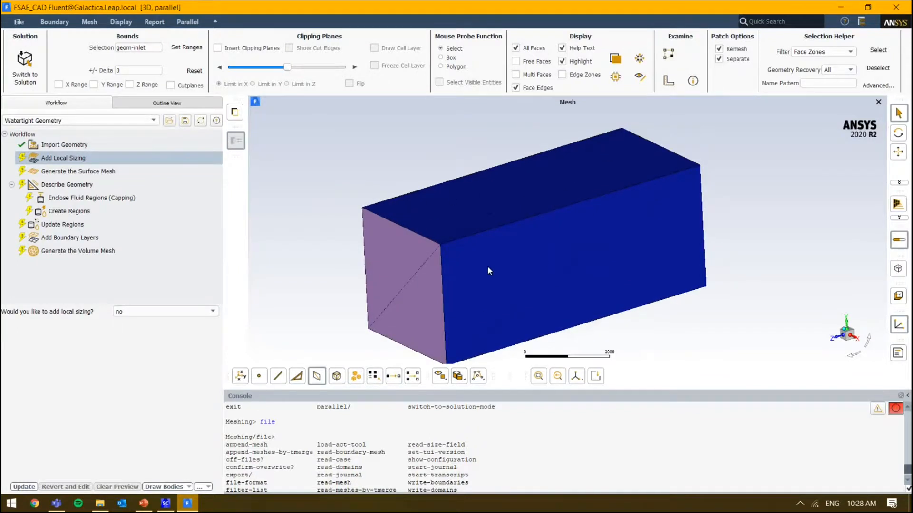
right_click(523, 269)
right_click(535, 260)
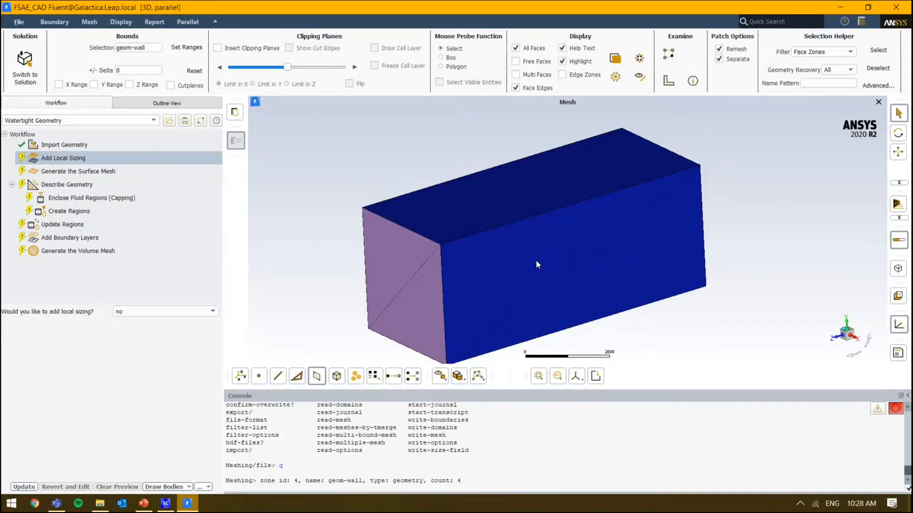
right_click(534, 258)
right_click(535, 259)
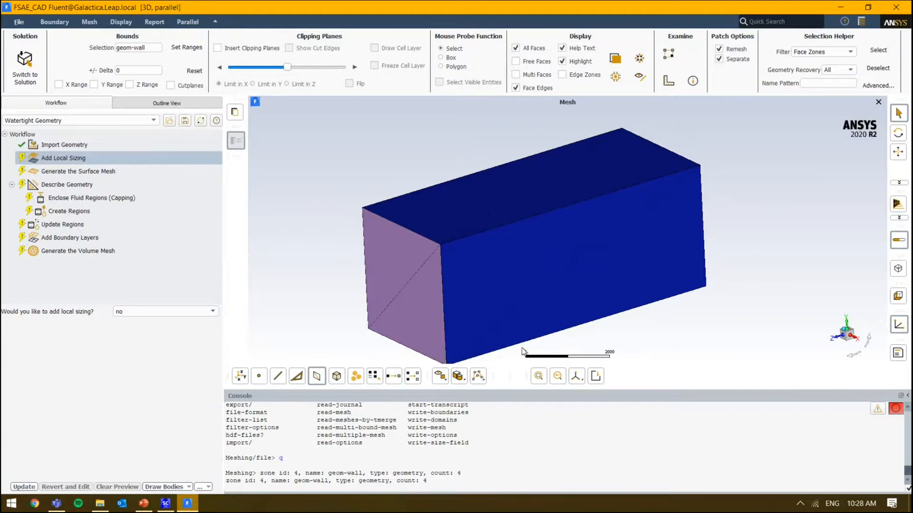
right_click(526, 270)
left_click(506, 376)
right_click(436, 309)
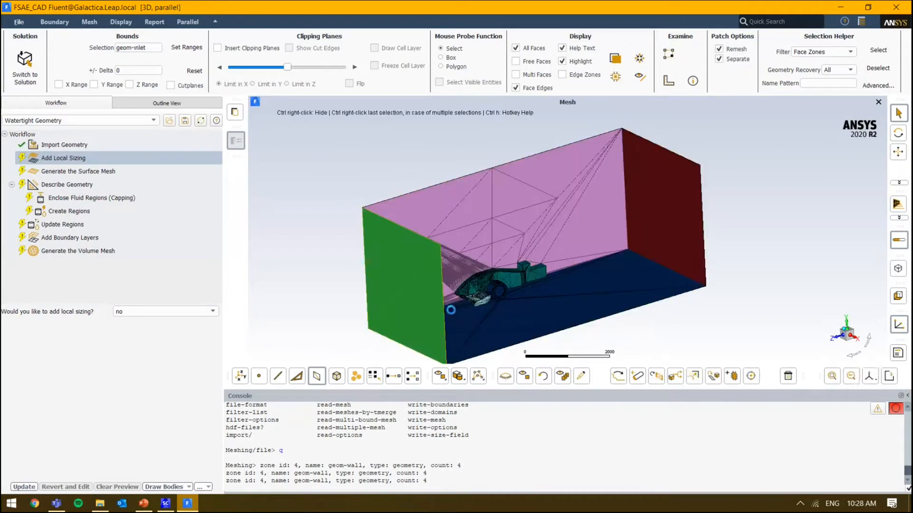
right_click(692, 217)
left_click(505, 376)
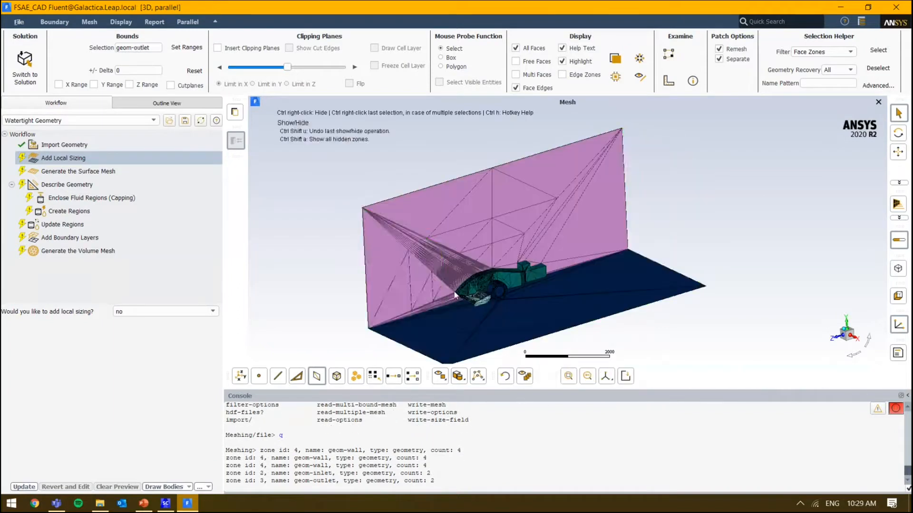
- Toggle the face edges off and on, and examine the faceting around the car's nose, front wing and wheel
scroll(456, 297, "up", 5)
left_click(537, 88)
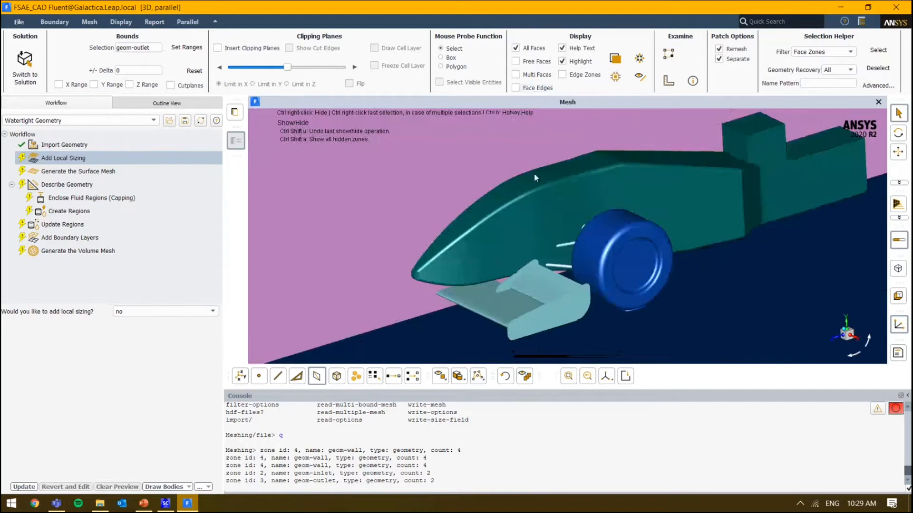
left_click(527, 88)
scroll(549, 177, "down", 3)
scroll(506, 258, "up", 4)
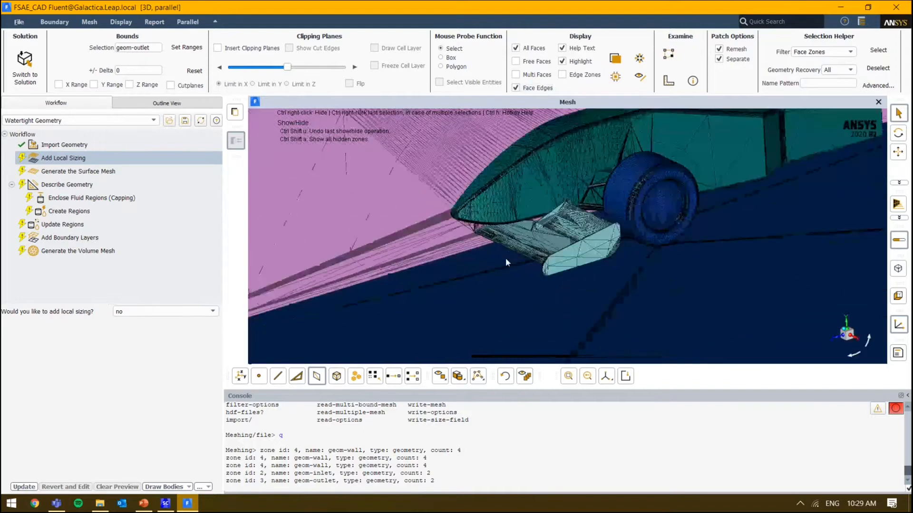
scroll(505, 257, "up", 3)
left_click_drag(506, 258, 555, 269)
scroll(523, 264, "down", 5)
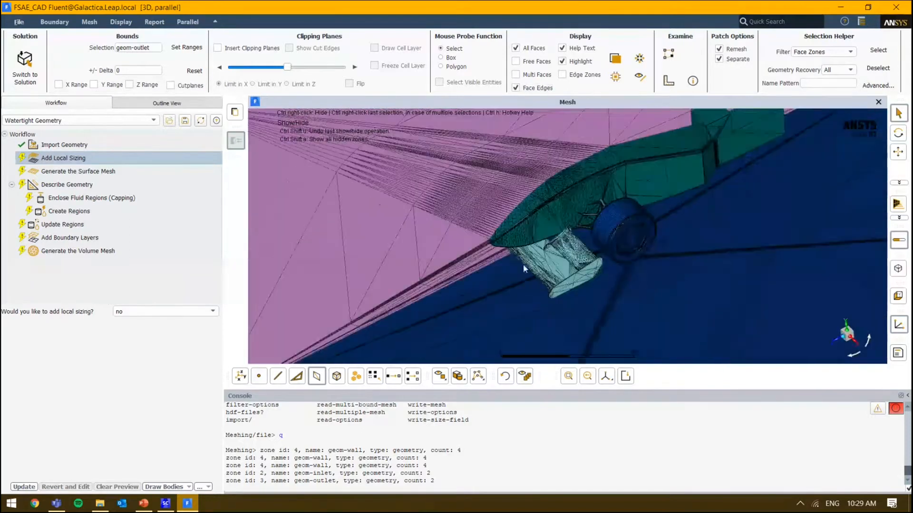
scroll(498, 221, "up", 3)
scroll(498, 221, "down", 3)
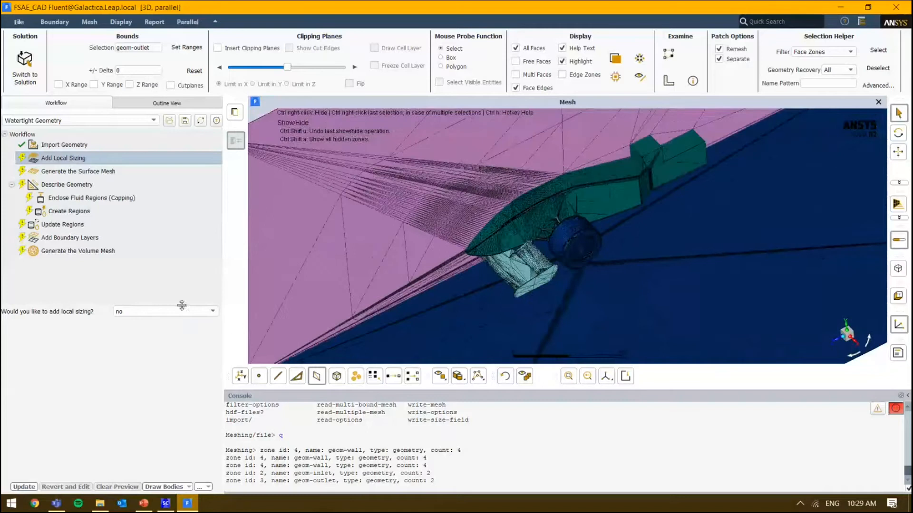
- Choose yes for adding local sizing, and enlarge the task pane so all its settings and labels fit
left_click(181, 311)
left_click(175, 323)
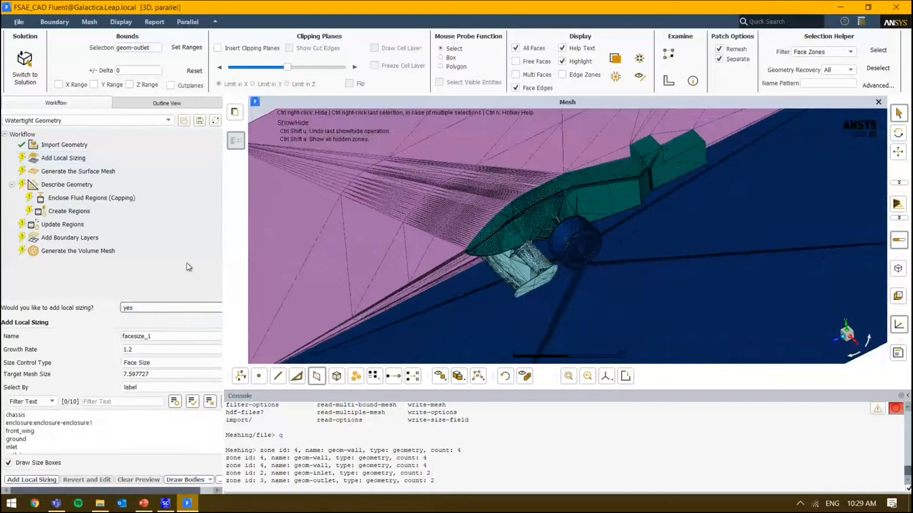
left_click_drag(223, 232, 307, 232)
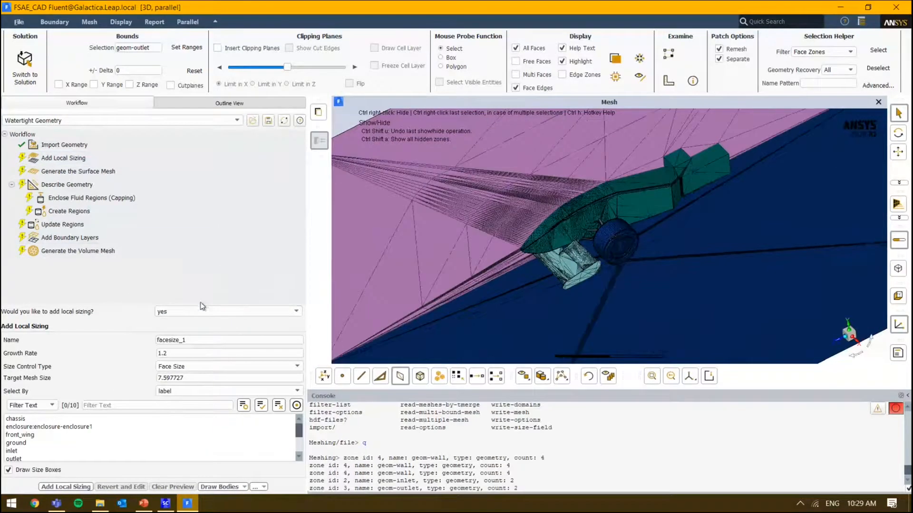
left_click_drag(202, 304, 202, 254)
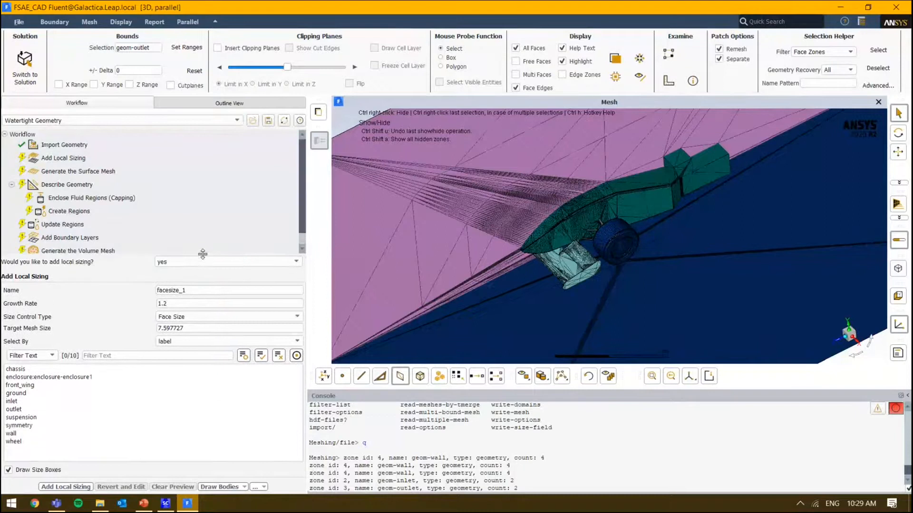
scroll(645, 195, "down", 4)
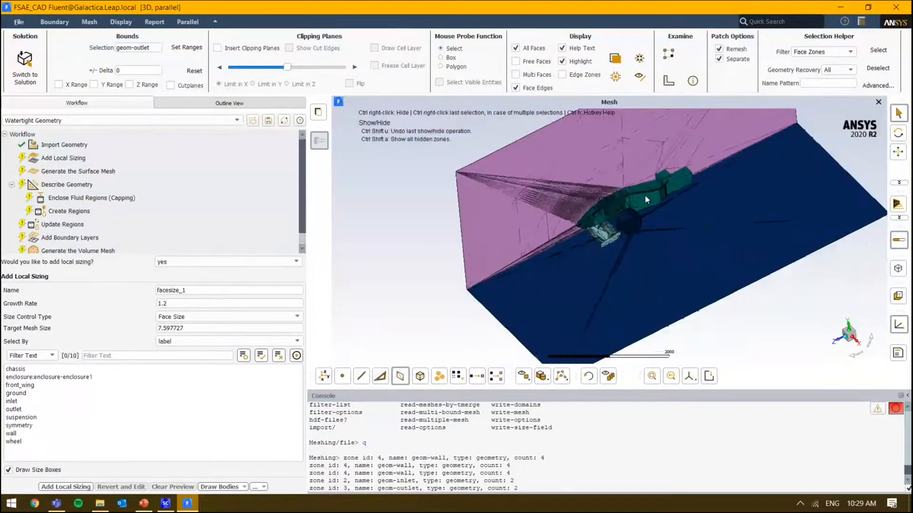
left_click(265, 317)
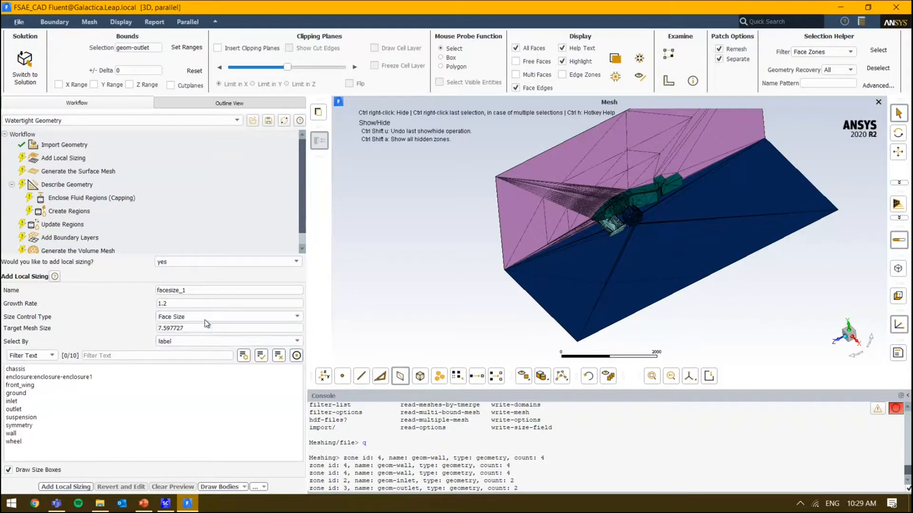
double_click(173, 328)
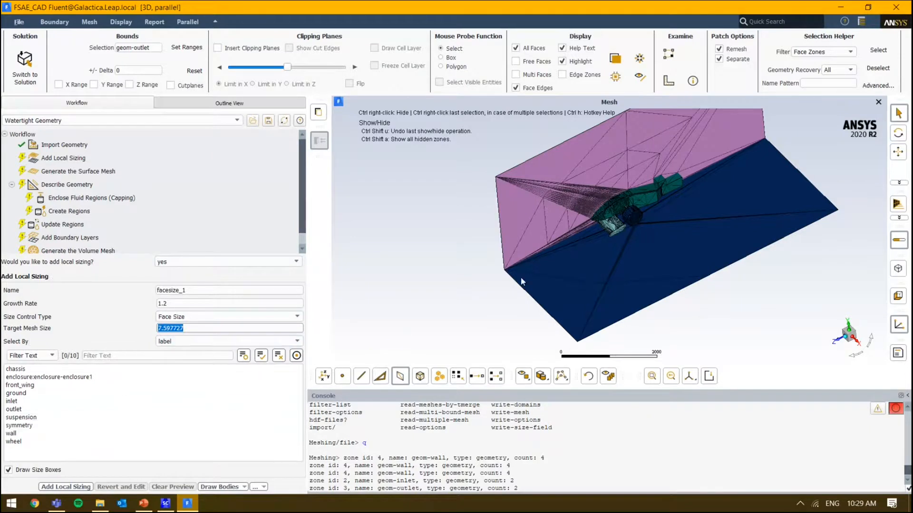
left_click_drag(590, 240, 580, 238)
scroll(580, 239, "up", 3)
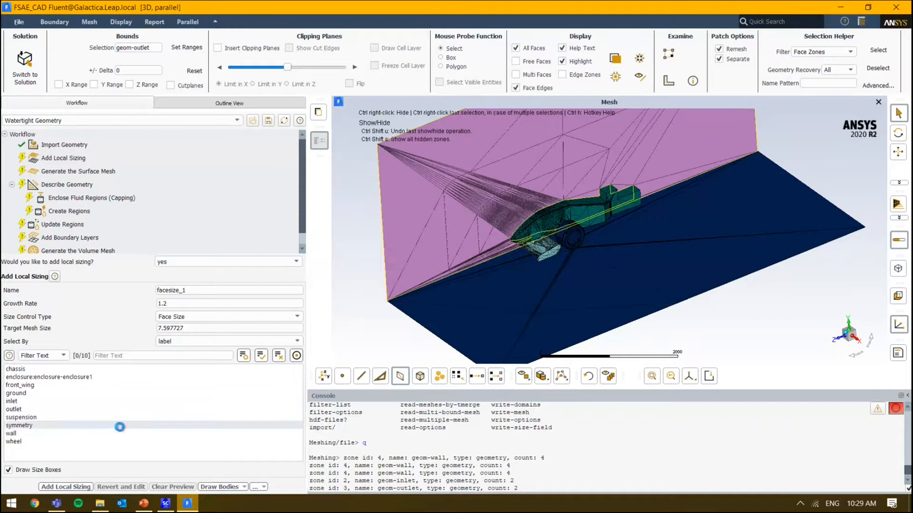
- Switch the local sizing selection from labels to zones, compare the listed faces, and return to selecting by label
left_click(234, 341)
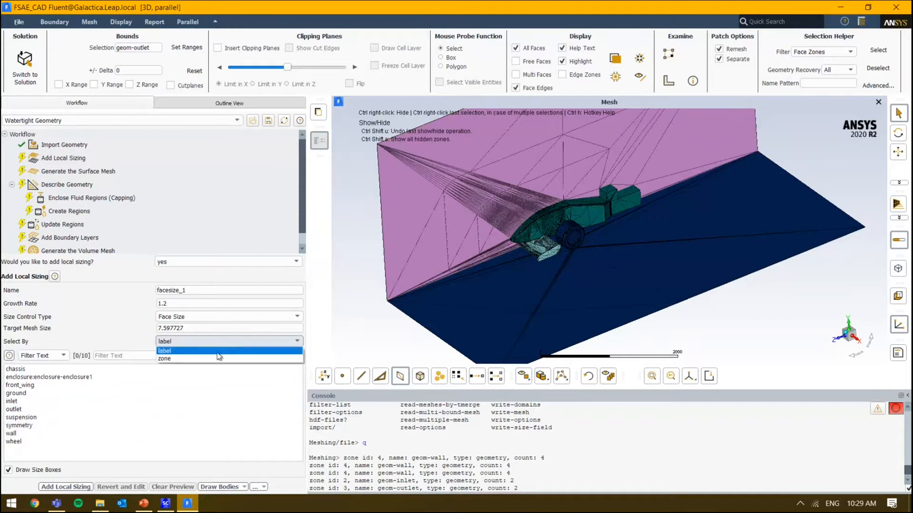
left_click(212, 359)
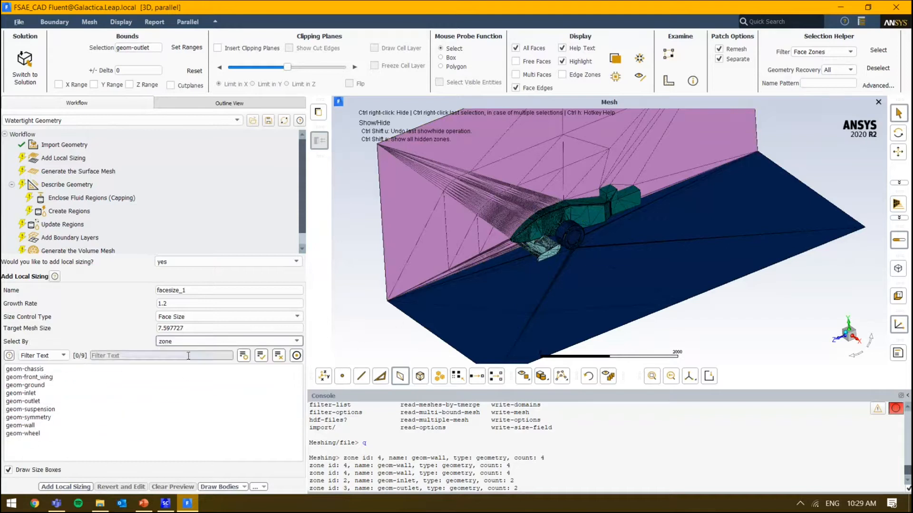
scroll(542, 260, "down", 3)
scroll(542, 259, "up", 5)
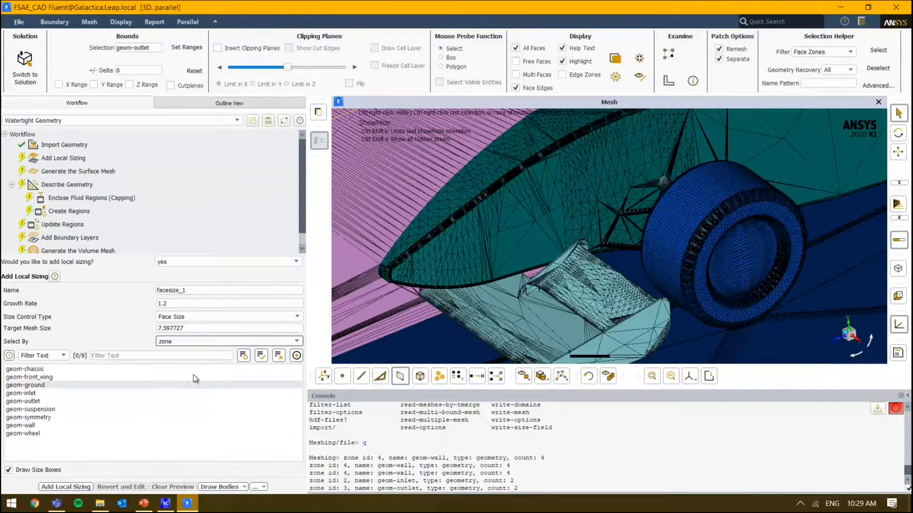
left_click(213, 341)
left_click(205, 352)
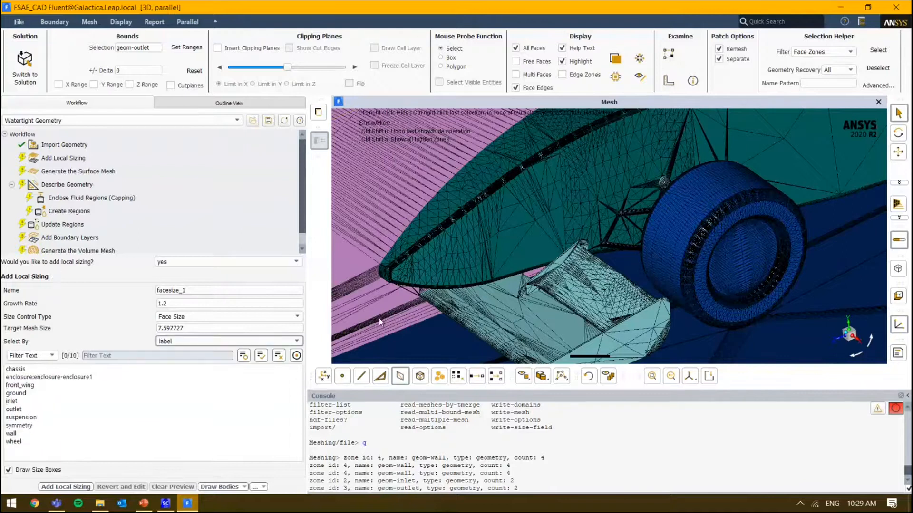
- Change the size control type to Curvature and enlarge the task pane to fit its settings
scroll(442, 273, "down", 3)
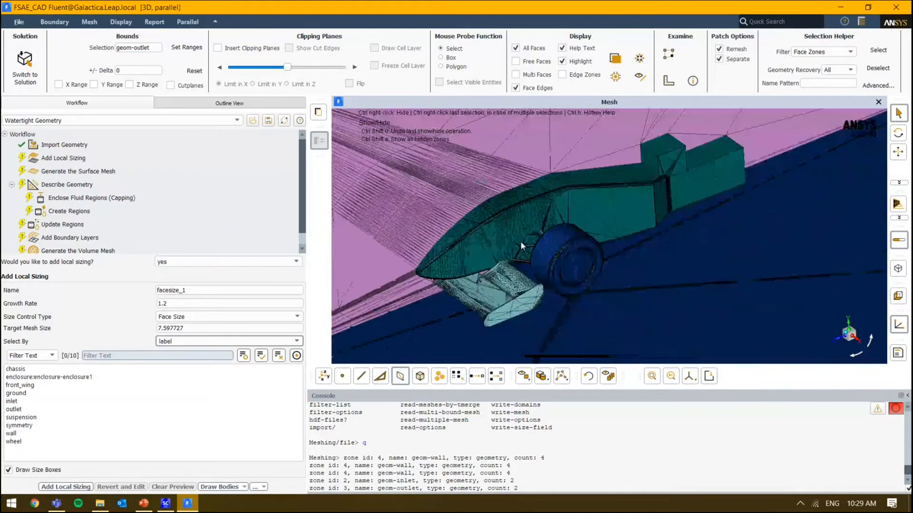
left_click(232, 317)
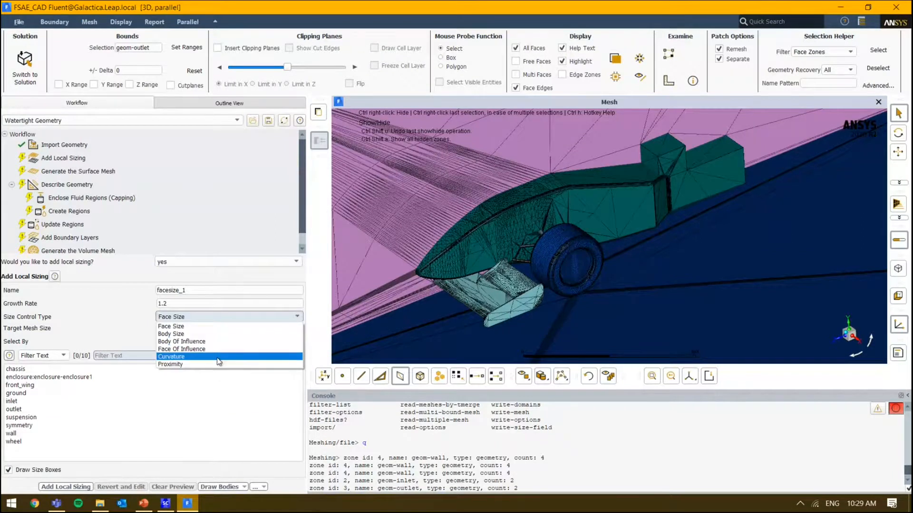
left_click(171, 357)
left_click_drag(189, 256, 189, 215)
- Inspect the front wing's leading edge, select the front_wing label for the curvature sizing, and check its size boxes
scroll(442, 304, "up", 7)
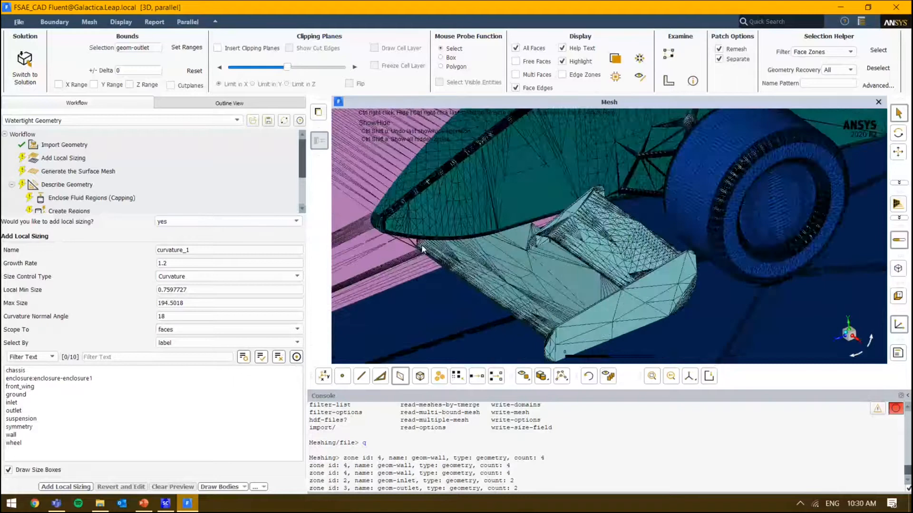
middle_click_drag(421, 246, 426, 304)
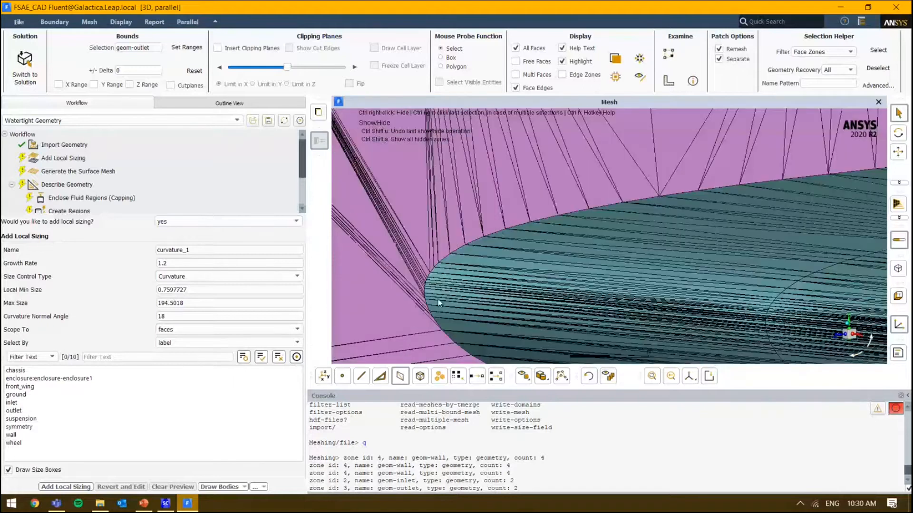
scroll(452, 238, "down", 3)
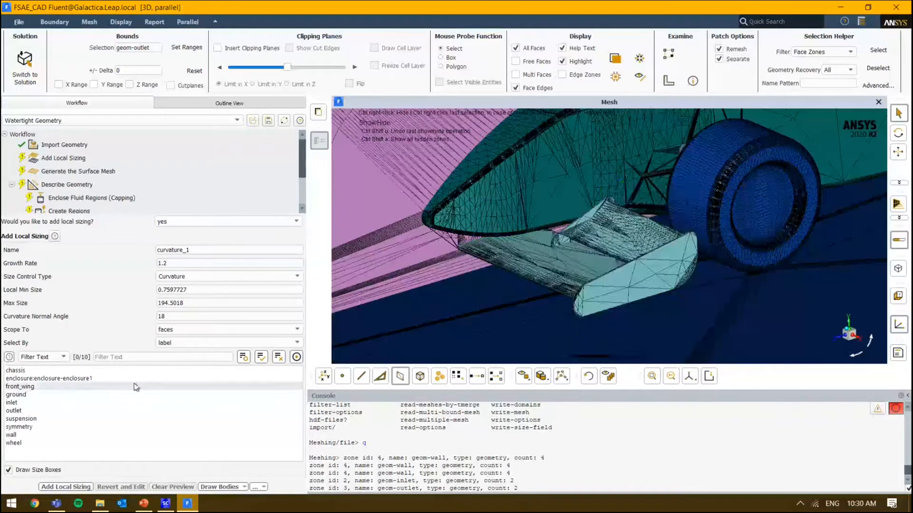
left_click(134, 386)
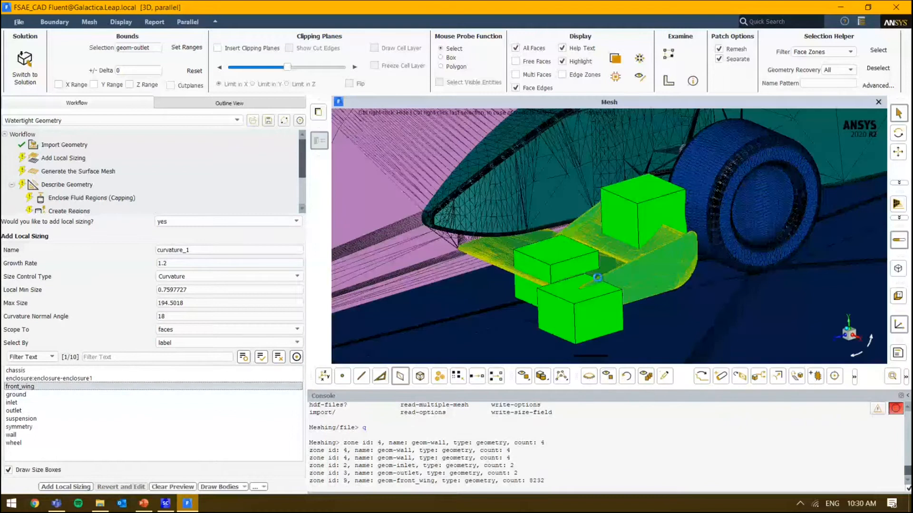
left_click(226, 290)
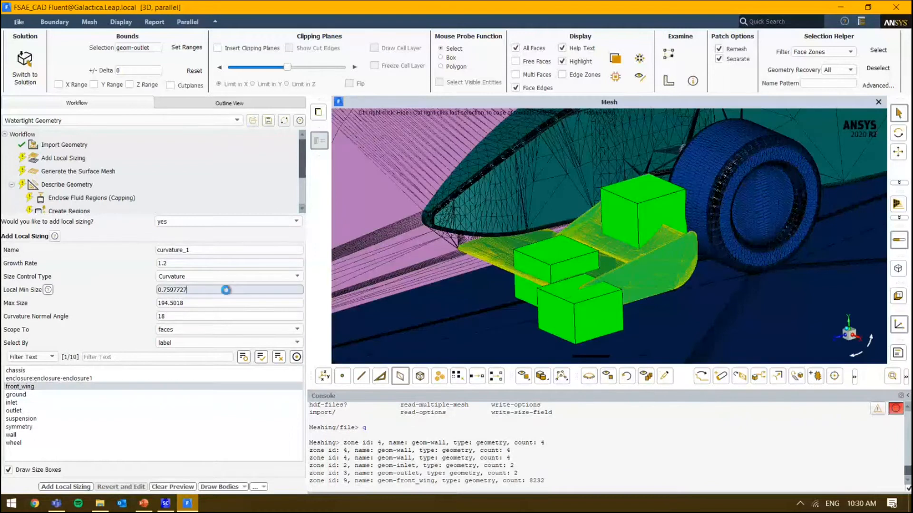
scroll(598, 185, "up", 5)
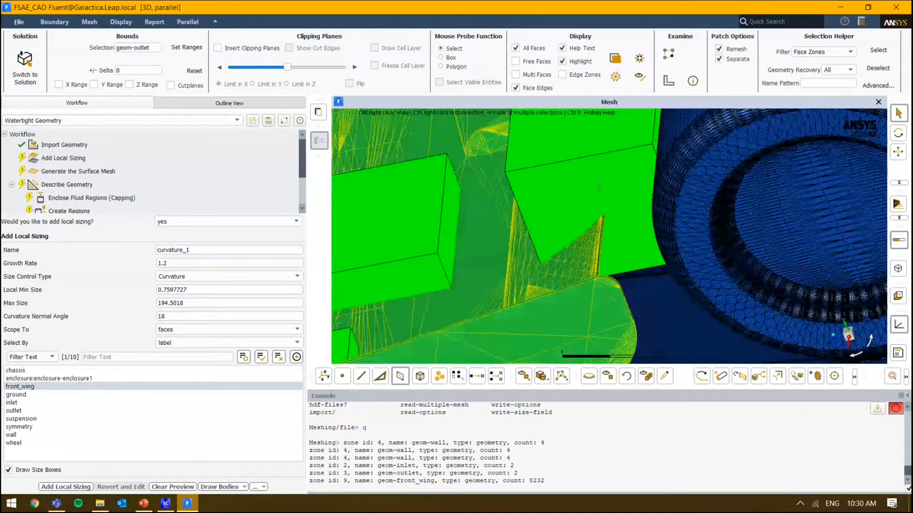
scroll(599, 186, "down", 2)
- Set the front wing curvature sizing's maximum size to 20
double_click(219, 303)
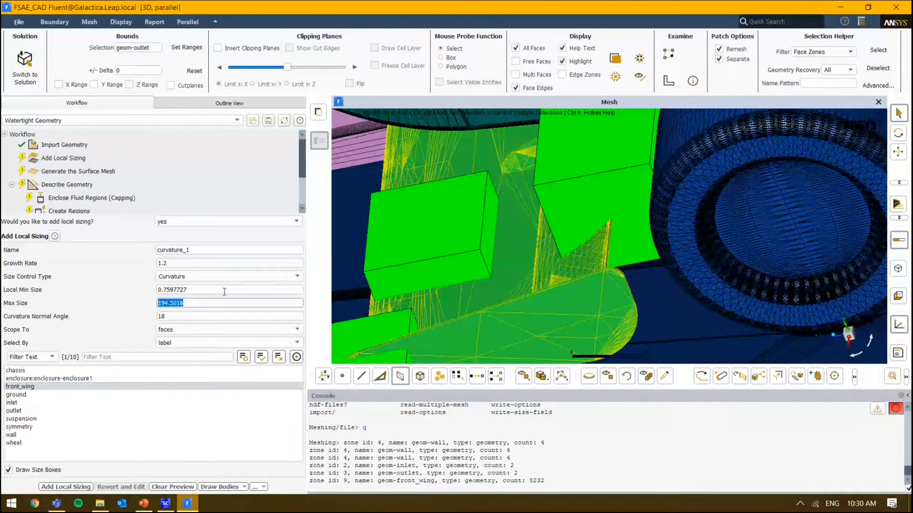
left_click_drag(224, 290, 137, 292)
left_click(240, 304)
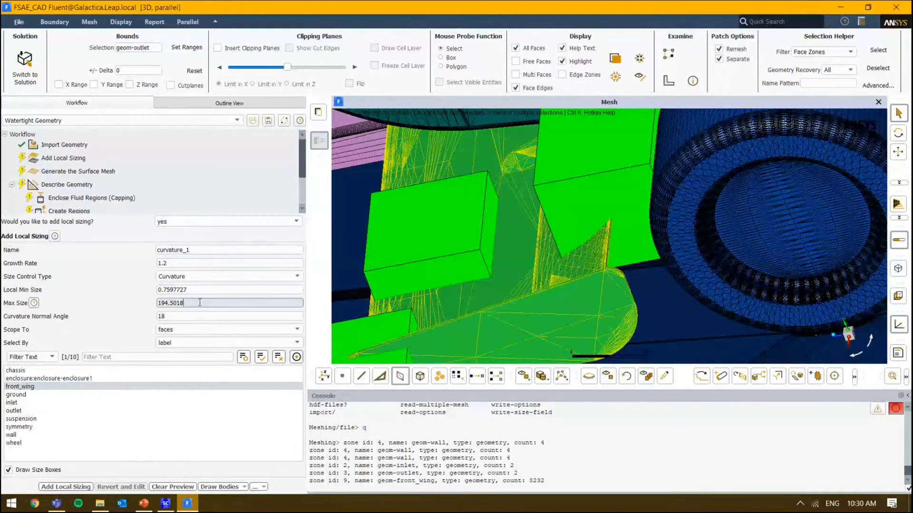
left_click_drag(239, 307, 151, 305)
type("20")
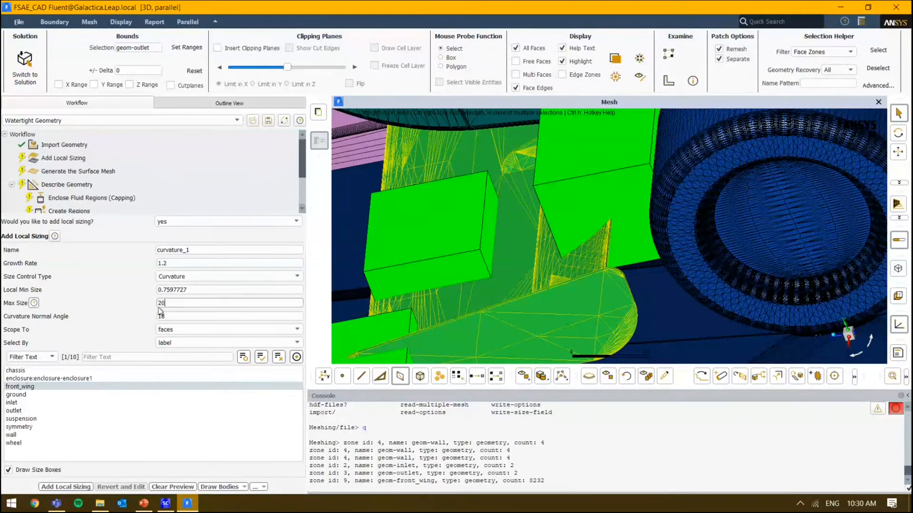
left_click(212, 288)
- Examine the size boxes on the front wing's surfaces, endplates and leading edge against the existing faceting
scroll(621, 241, "up", 10)
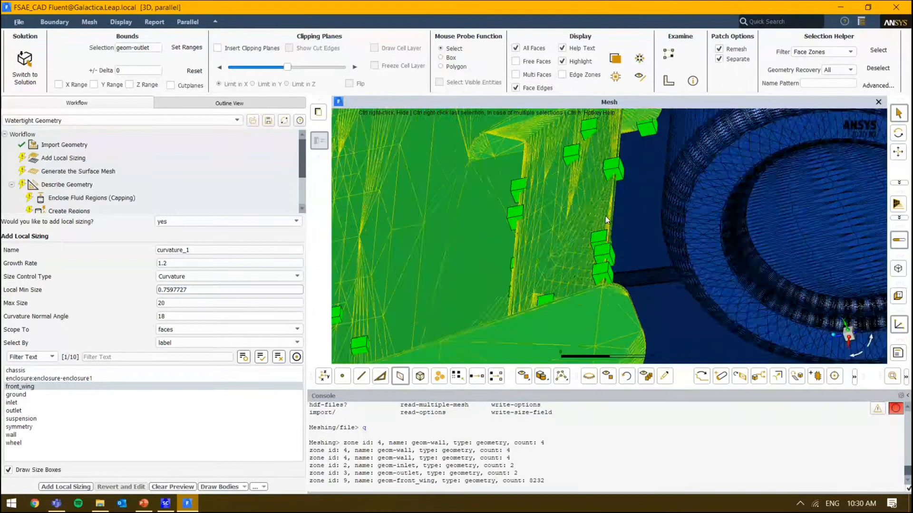
scroll(566, 232, "up", 3)
left_click_drag(563, 242, 526, 245)
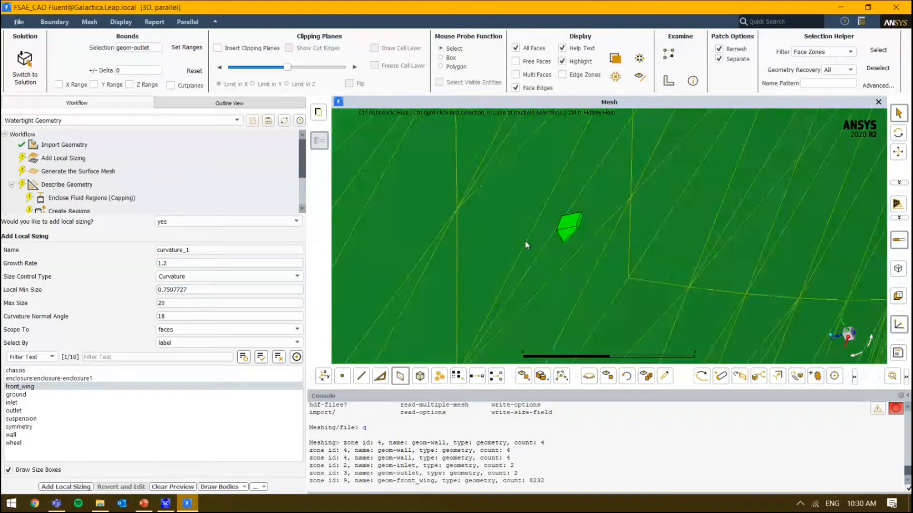
scroll(548, 234, "down", 4)
scroll(690, 235, "down", 5)
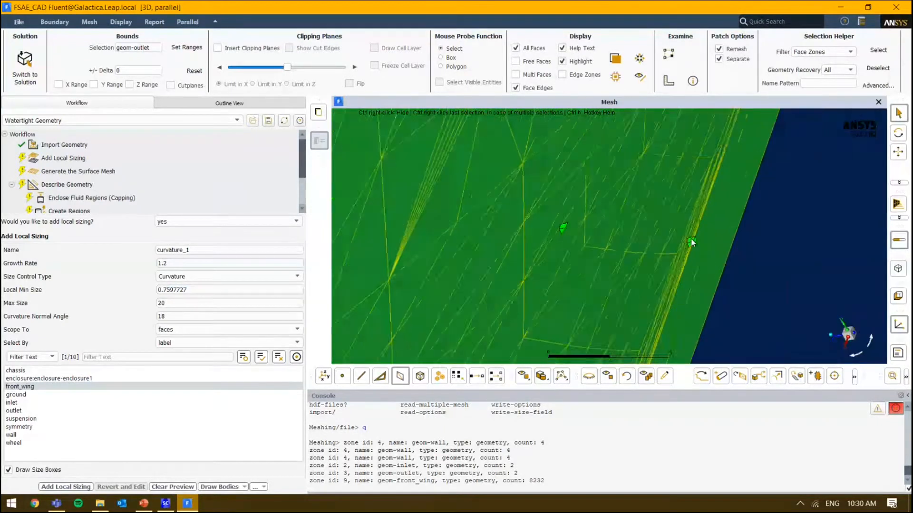
left_click_drag(597, 258, 700, 223)
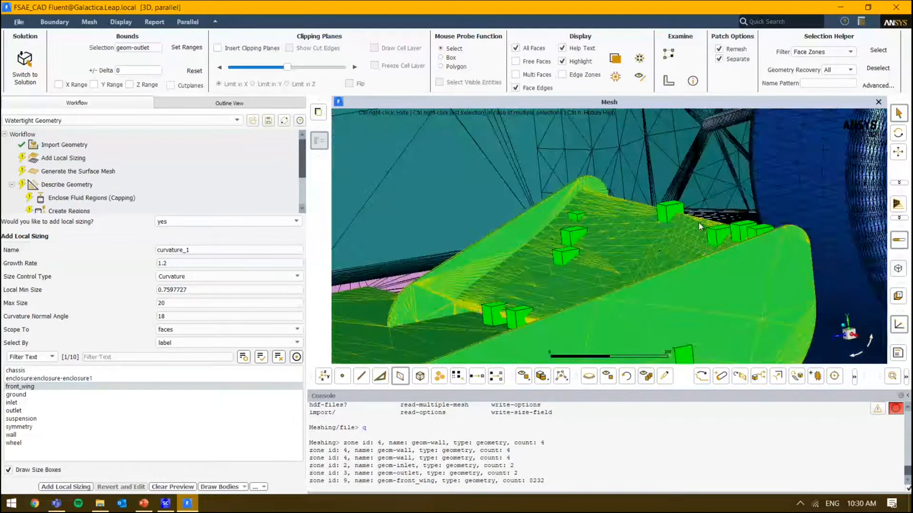
scroll(666, 230, "down", 5)
scroll(520, 274, "up", 5)
scroll(523, 266, "up", 5)
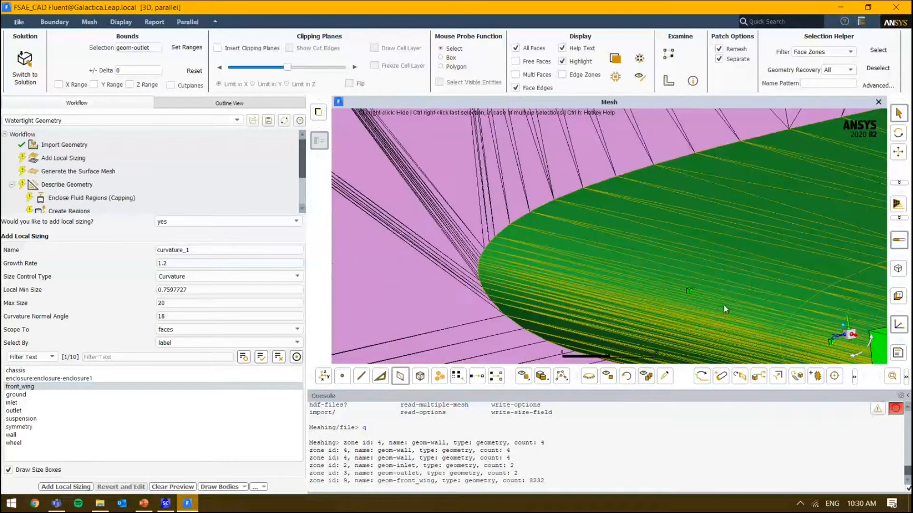
- Set the local minimum size of the front wing curvature sizing to 1
left_click_drag(267, 294, 157, 290)
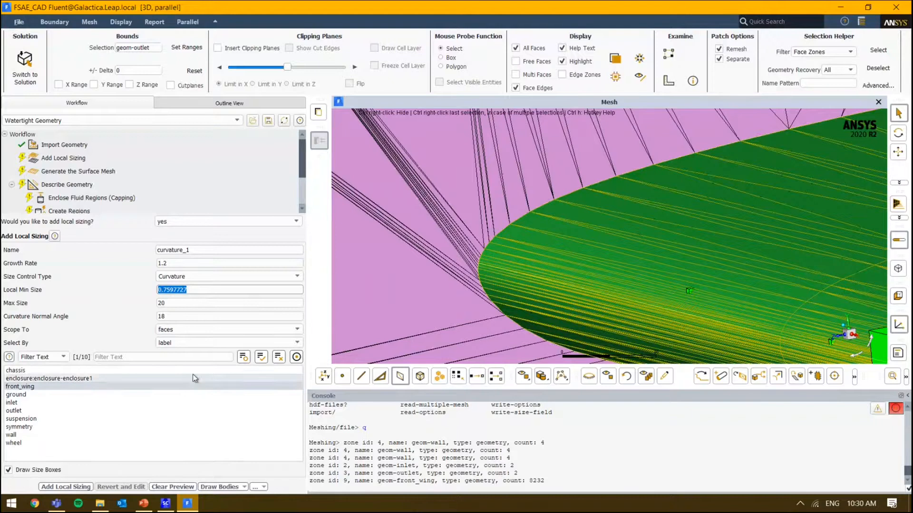
key("Right")
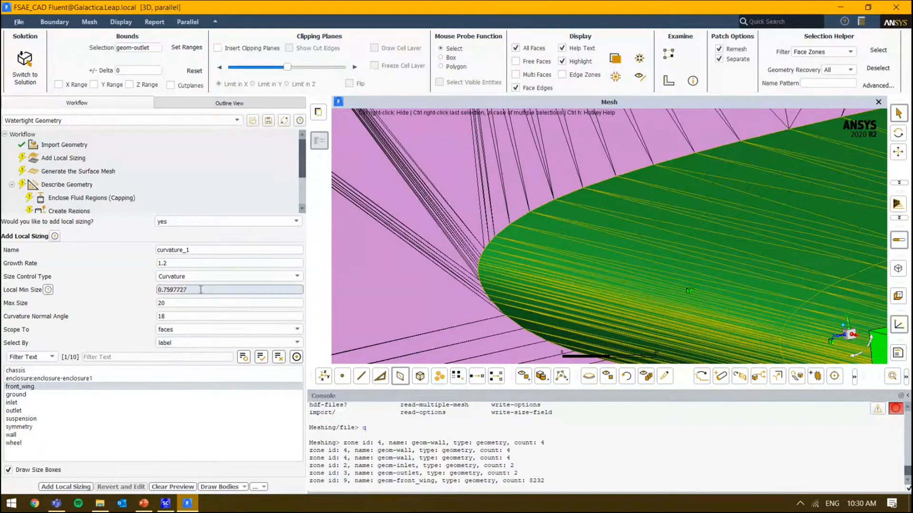
left_click_drag(201, 290, 132, 296)
type("1")
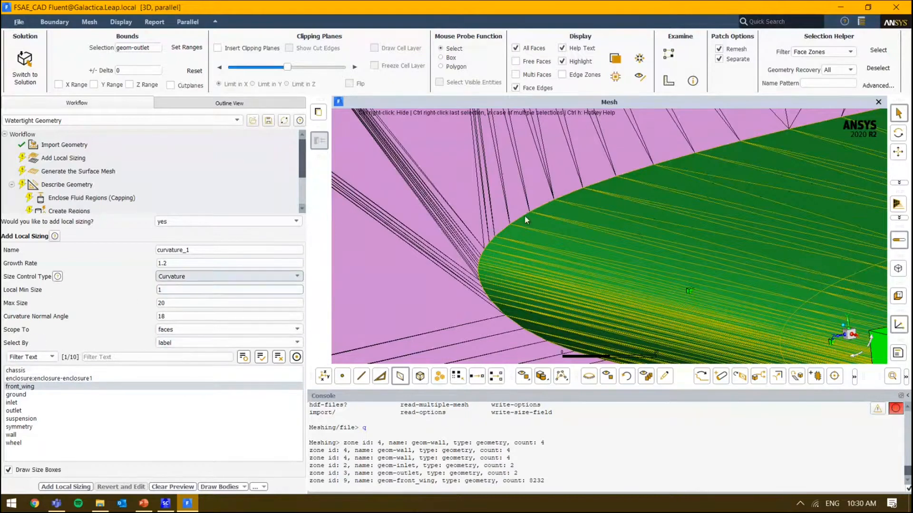
left_click_drag(524, 216, 512, 284)
scroll(512, 285, "down", 10)
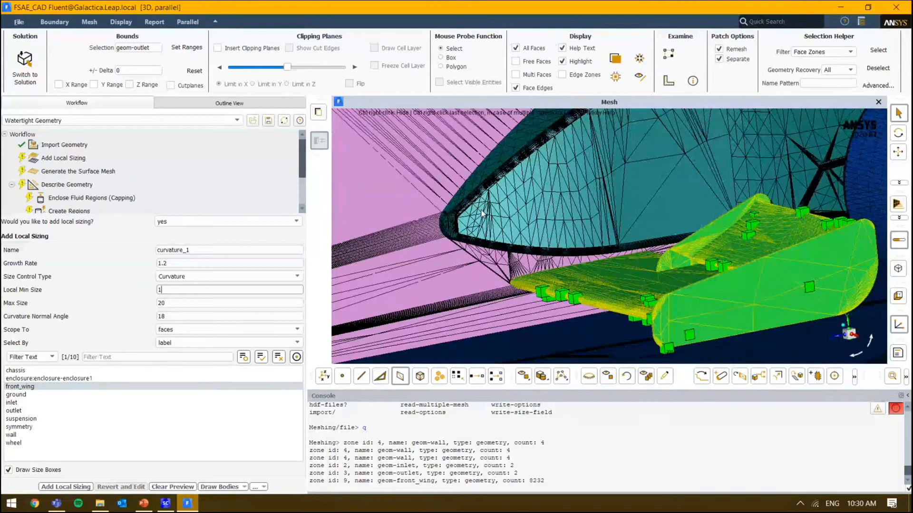
- Name the front wing sizing curvature_wing and add it to the workflow
type("rin")
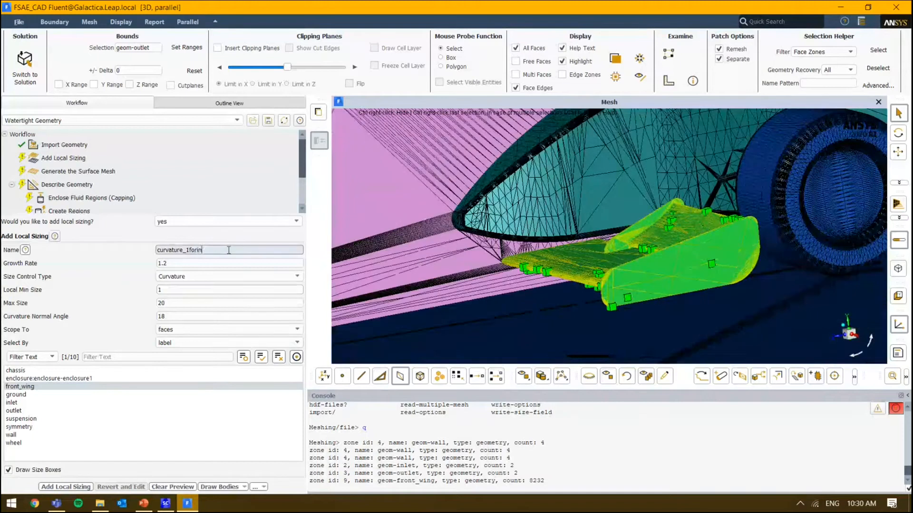
key("BackSpace")
key("BackSpace")
key("BackSpace")
type("f")
left_click(67, 487)
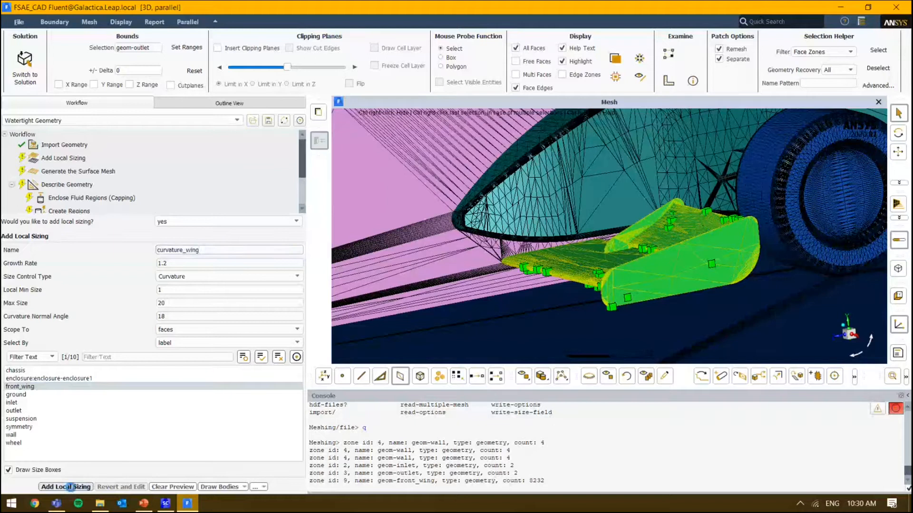
- Select the wheel and suspension labels for a new curvature sizing and set its maximum size to 50
left_click_drag(548, 243, 635, 279)
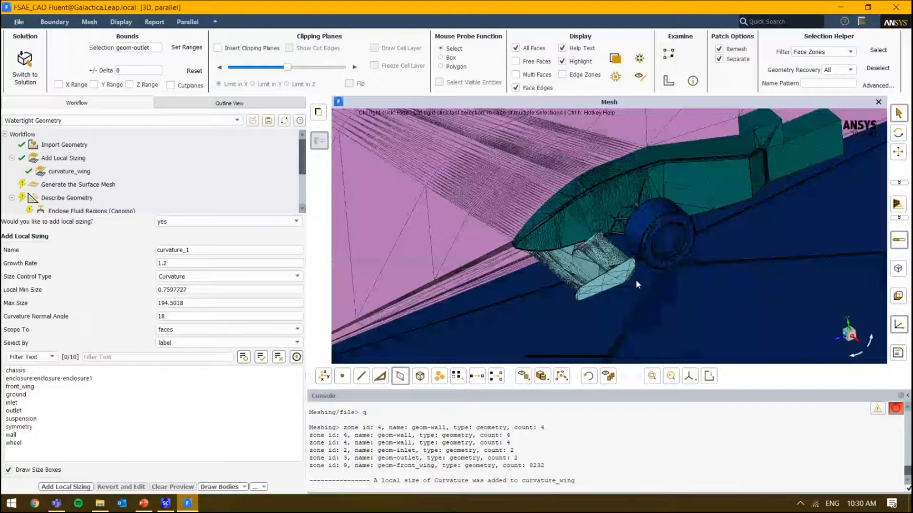
left_click(69, 442)
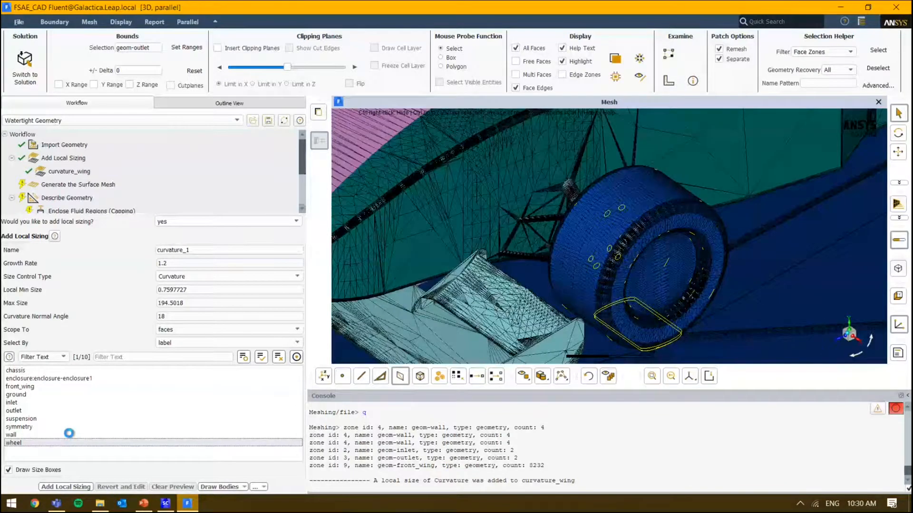
left_click(71, 419)
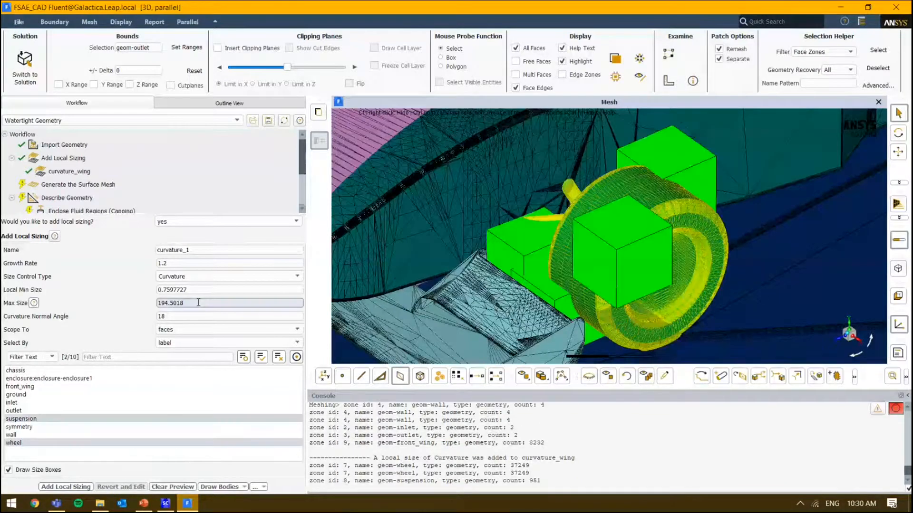
triple_click(199, 303)
type("50")
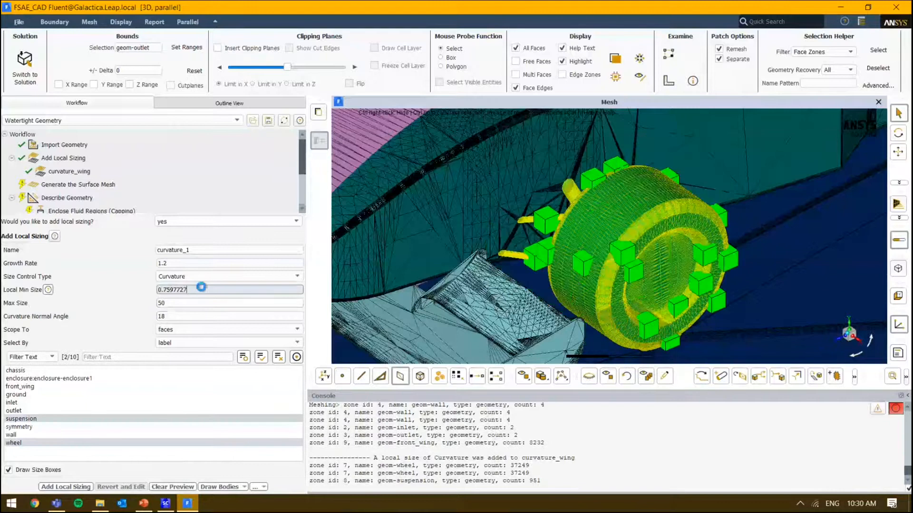
left_click(161, 277)
left_click(141, 278)
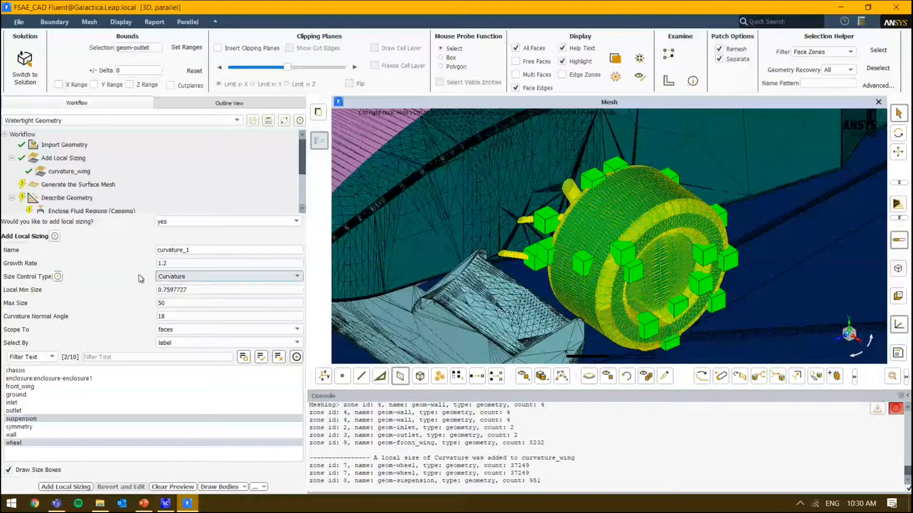
- Set the wheel and suspension curvature sizing's local minimum size to 2, check it at the tyre's contact patch, and add the sizing
left_click_drag(189, 290, 149, 291)
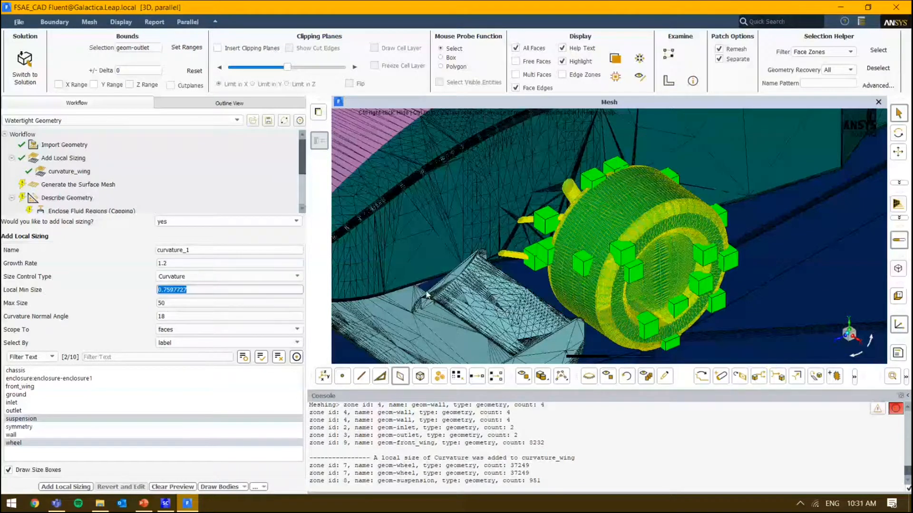
type("1")
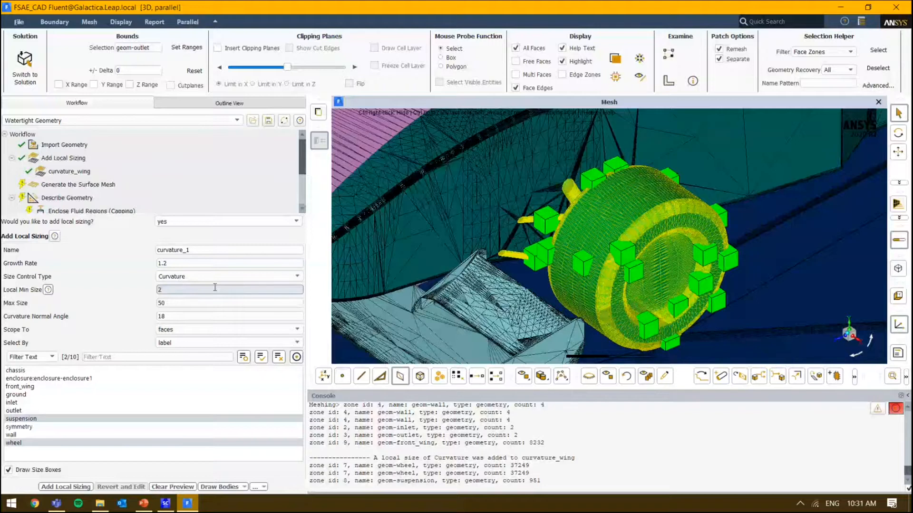
left_click_drag(651, 328, 678, 188)
scroll(678, 187, "up", 5)
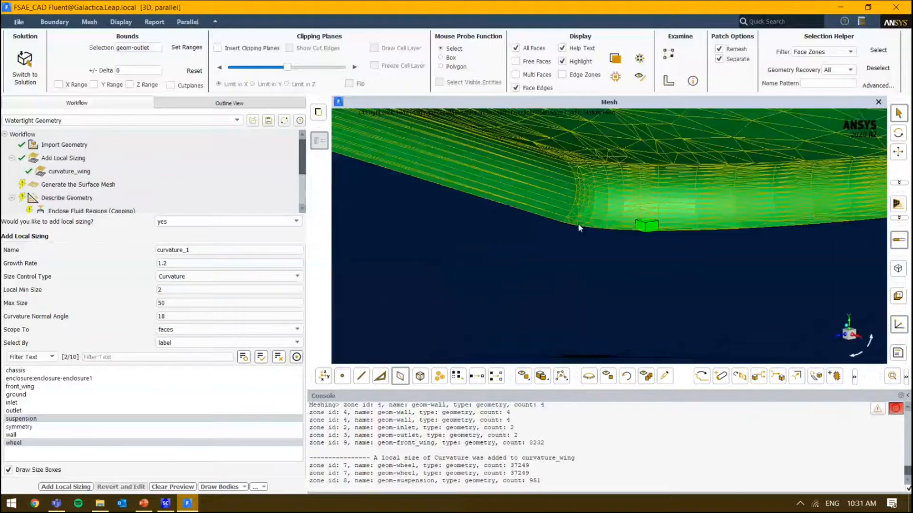
left_click_drag(707, 167, 607, 262)
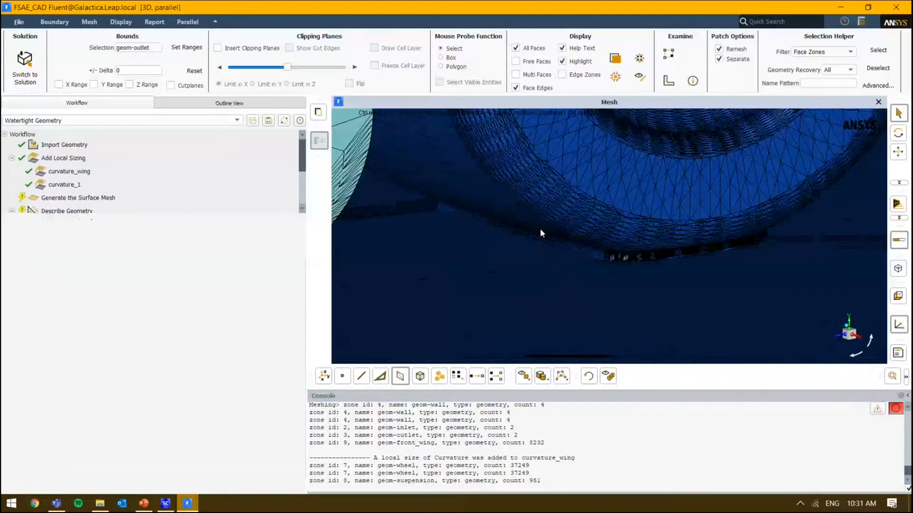
- Switch the new local sizing's size control type to Proximity
left_click_drag(540, 228, 586, 303)
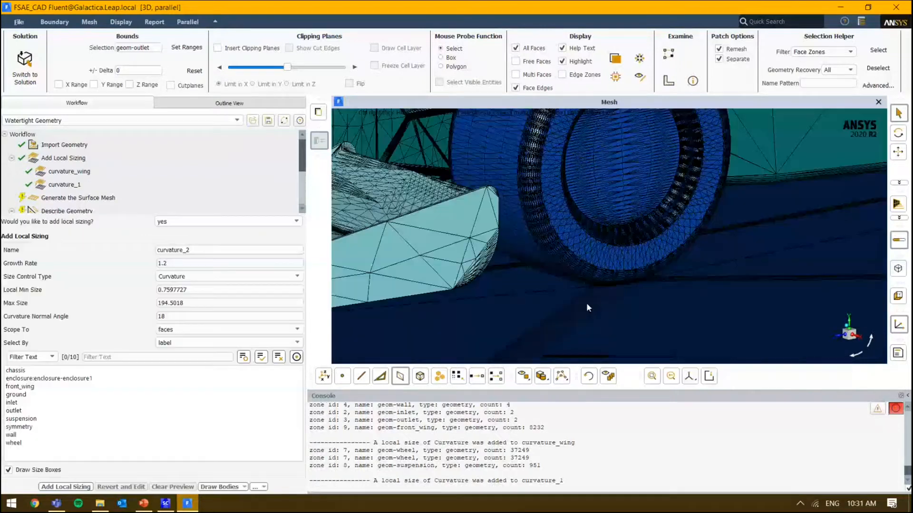
left_click(199, 276)
left_click(190, 323)
- Examine the front wing's flap, thin edges and endplates for narrow gaps that need proximity sizing
left_click_drag(537, 215, 405, 193)
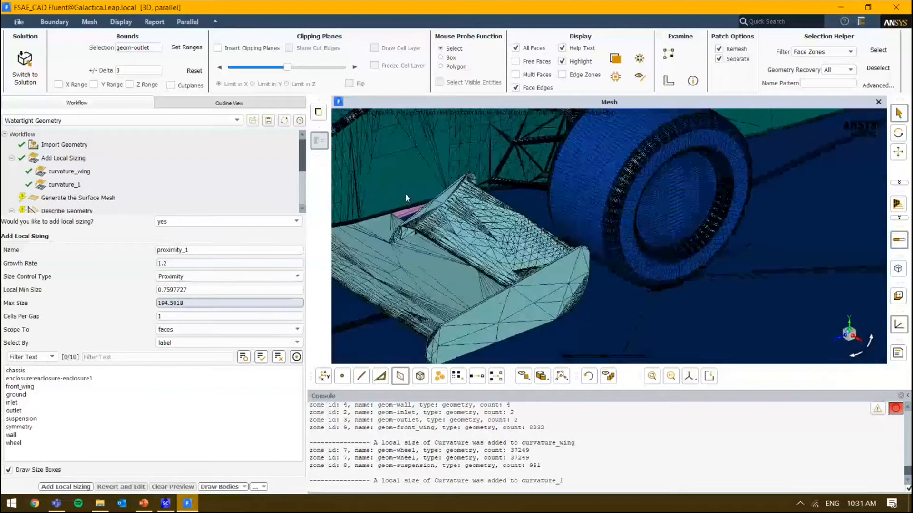
scroll(405, 193, "up", 5)
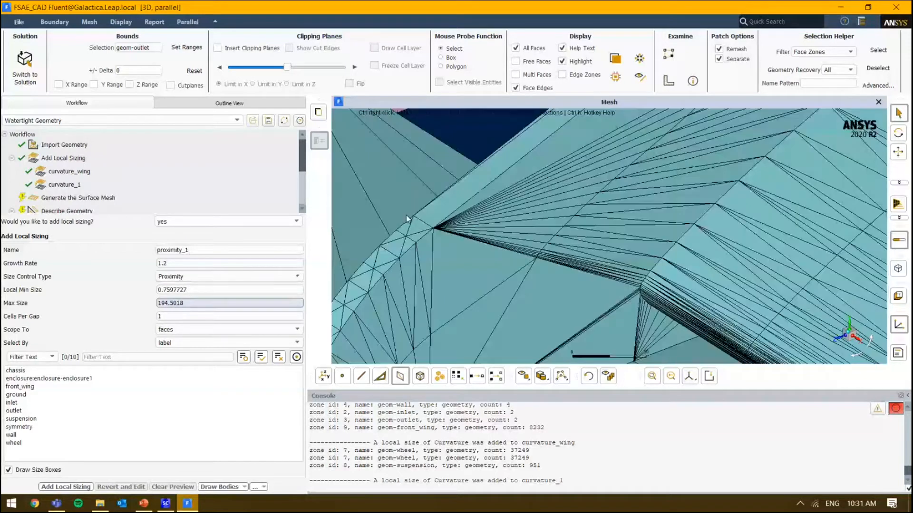
scroll(406, 214, "up", 3)
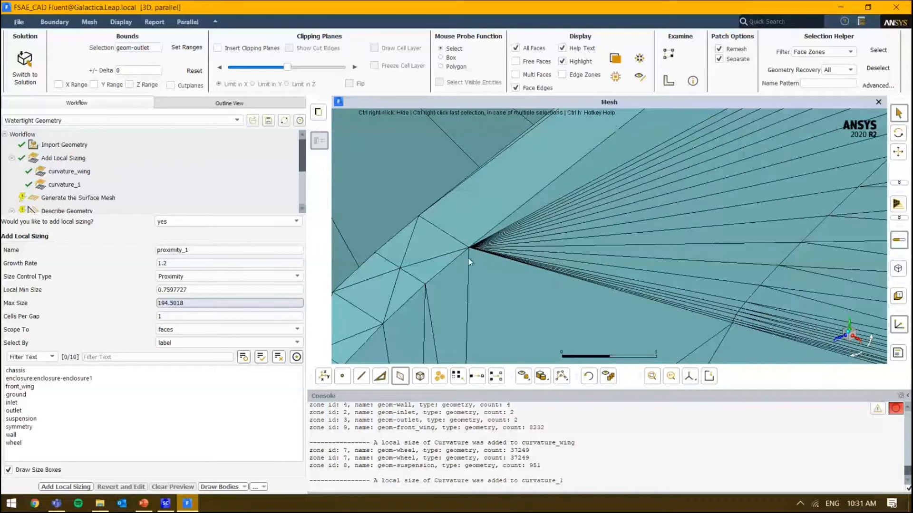
scroll(442, 236, "down", 3)
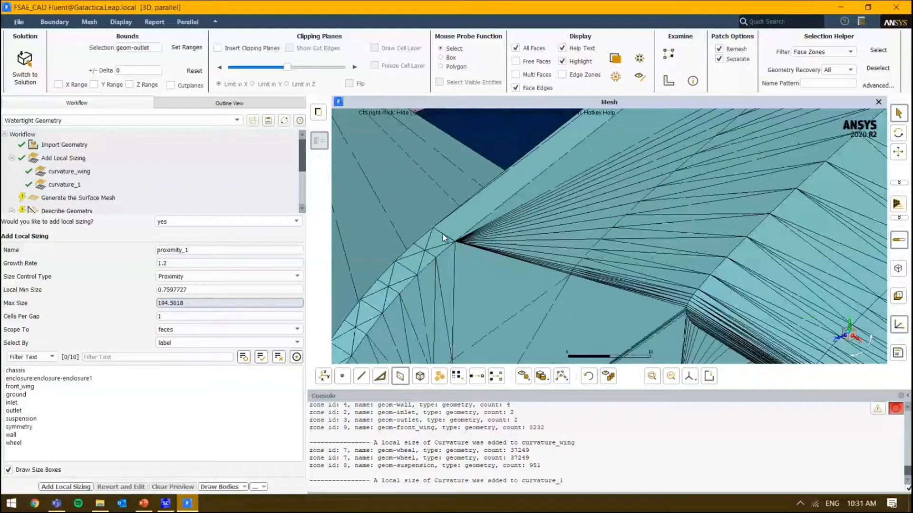
scroll(443, 237, "down", 2)
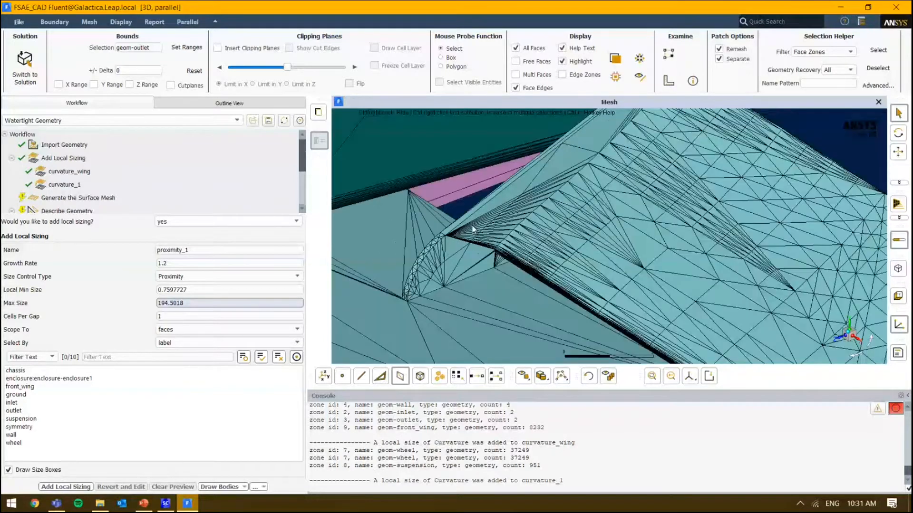
scroll(438, 230, "down", 4)
scroll(632, 281, "up", 3)
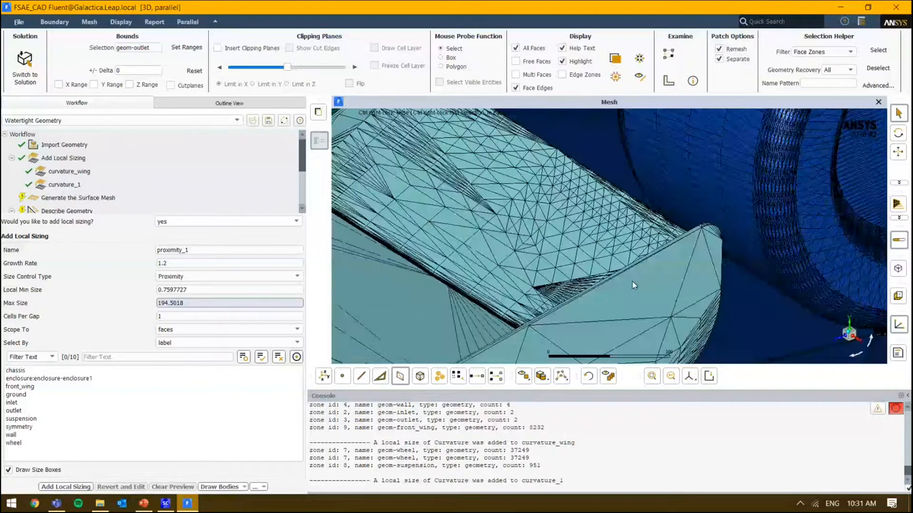
scroll(630, 278, "up", 1)
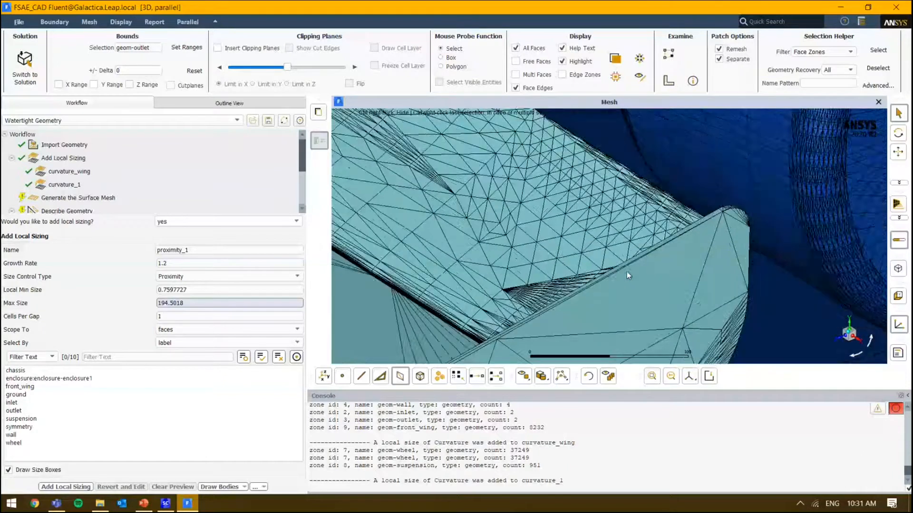
scroll(668, 285, "down", 3)
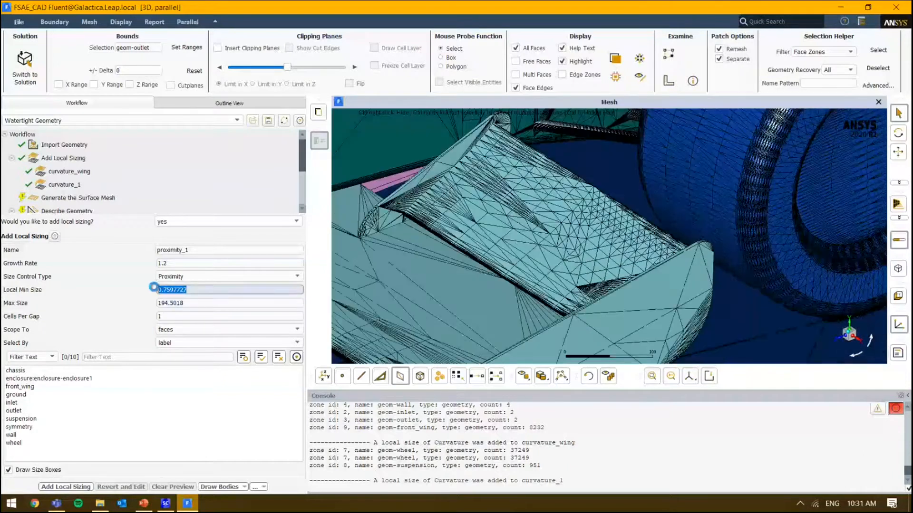
scroll(368, 209, "up", 6)
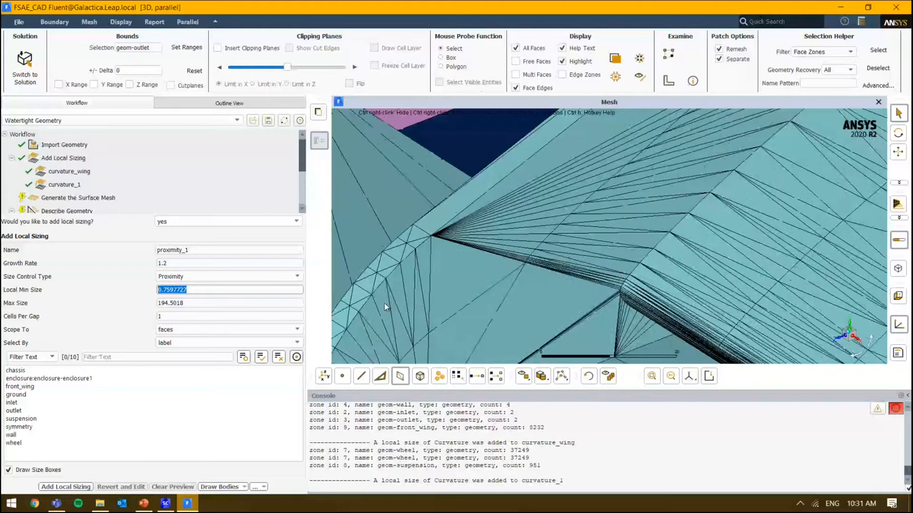
- Measure the distance between the two nodes across the thickness of the front wing's thin plate edge
left_click(343, 376)
scroll(404, 210, "up", 2)
scroll(424, 234, "up", 2)
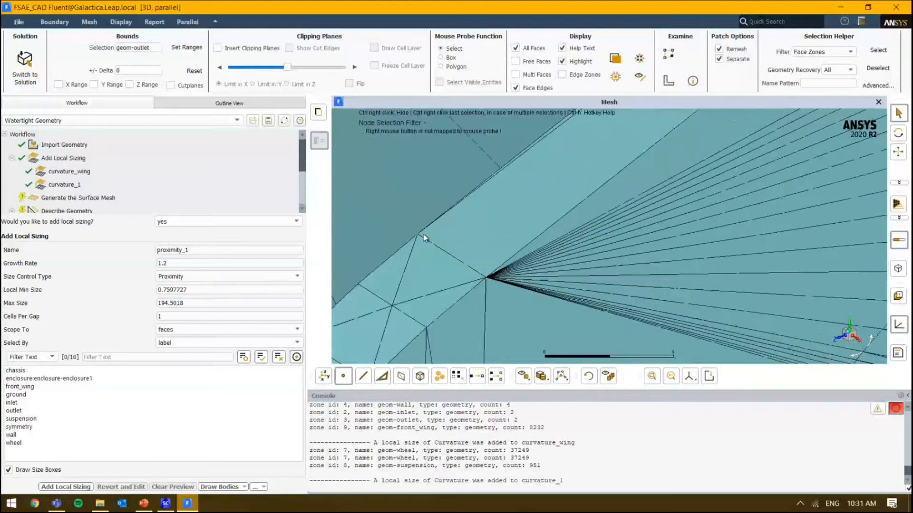
left_click(421, 234)
left_click(486, 278)
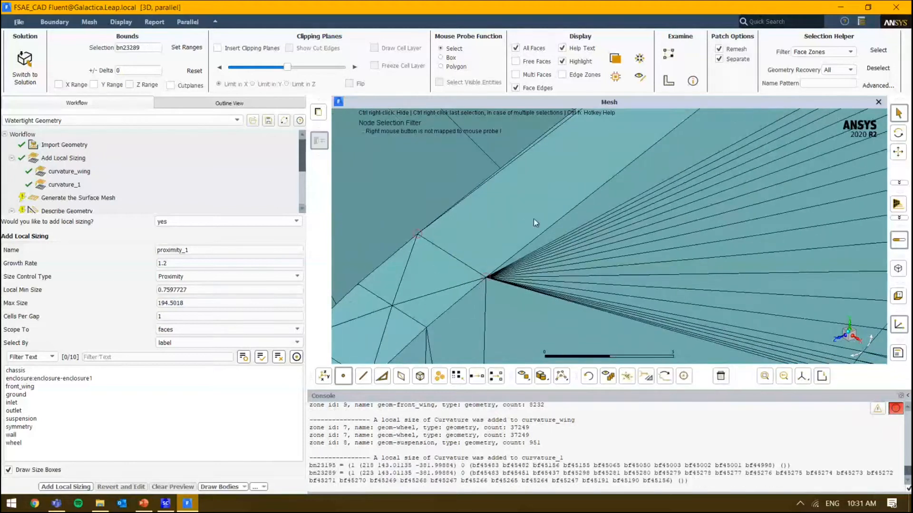
left_click(671, 81)
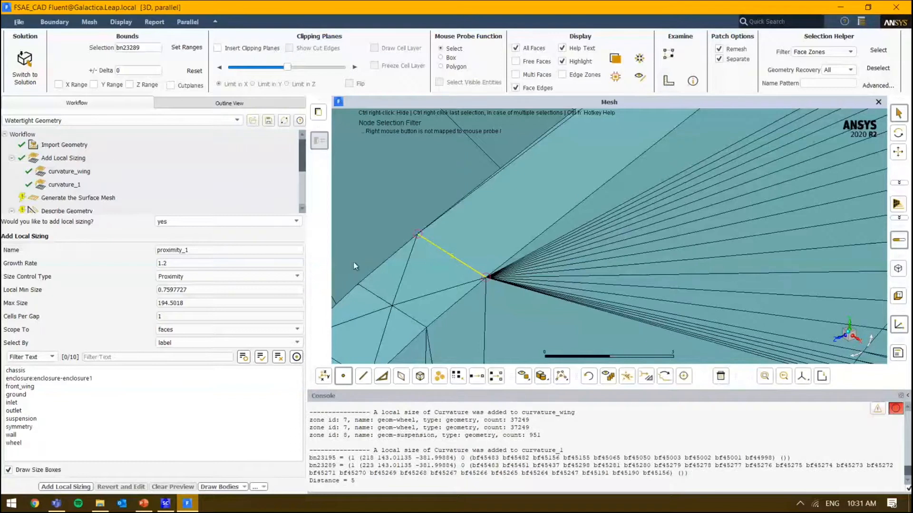
- Set the proximity sizing to 2 cells per gap, a local minimum size of 2 and a maximum size of 10
left_click(202, 315)
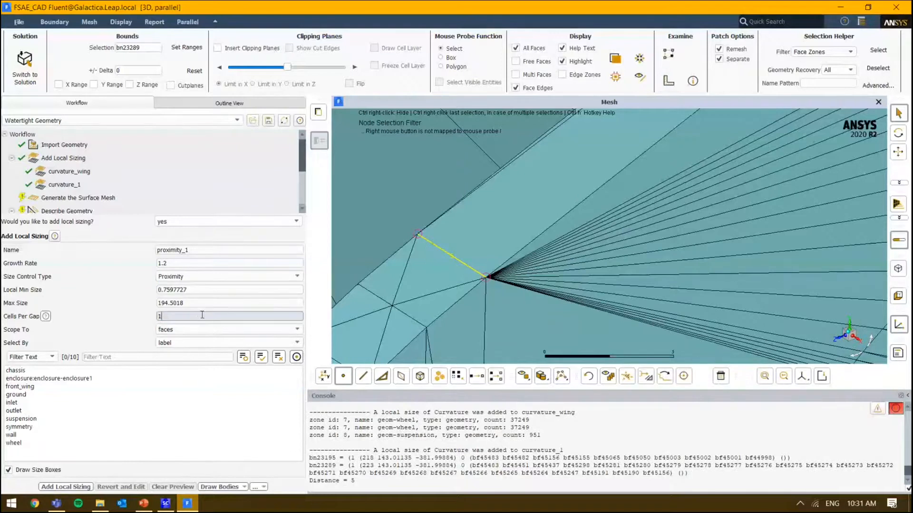
type("2")
left_click(219, 288)
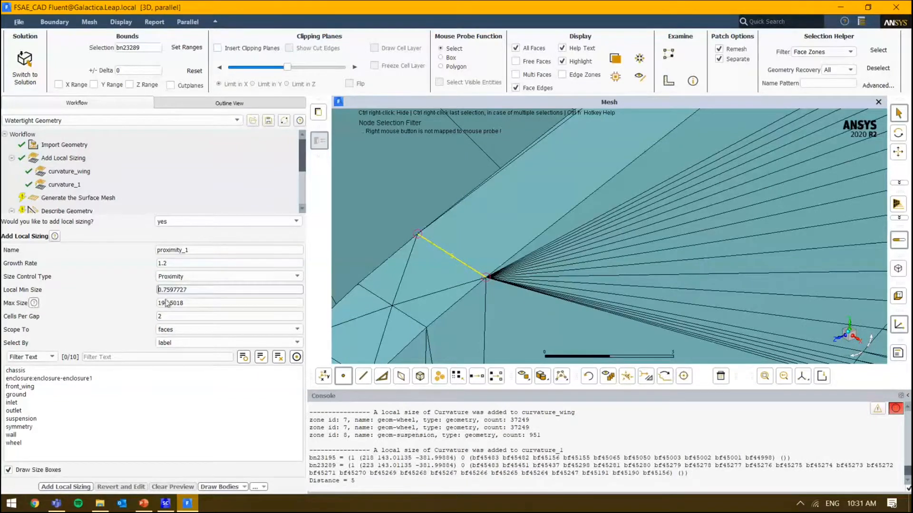
key("shift+Left")
key("shift+Left")
key("shift+Left")
key("shift+Left")
key("shift+Left")
key("shift+Home")
type("2")
key("Tab")
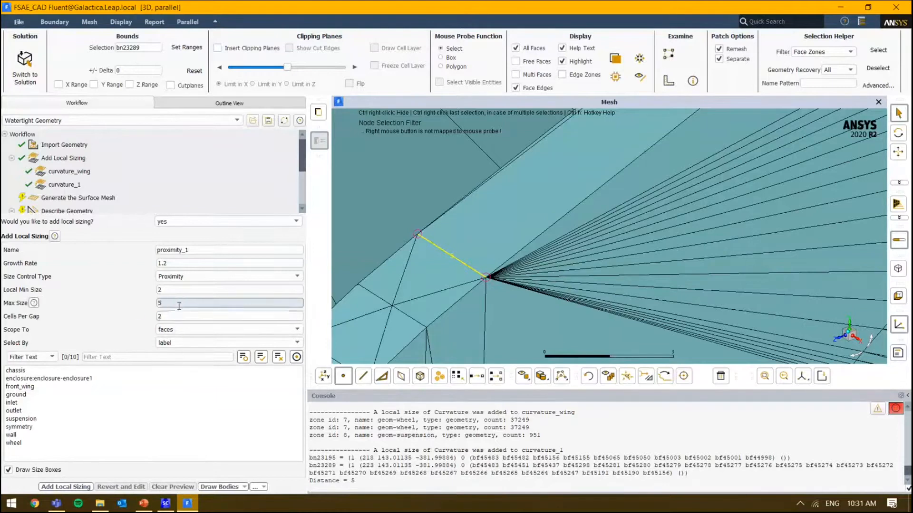
type("5")
type("0")
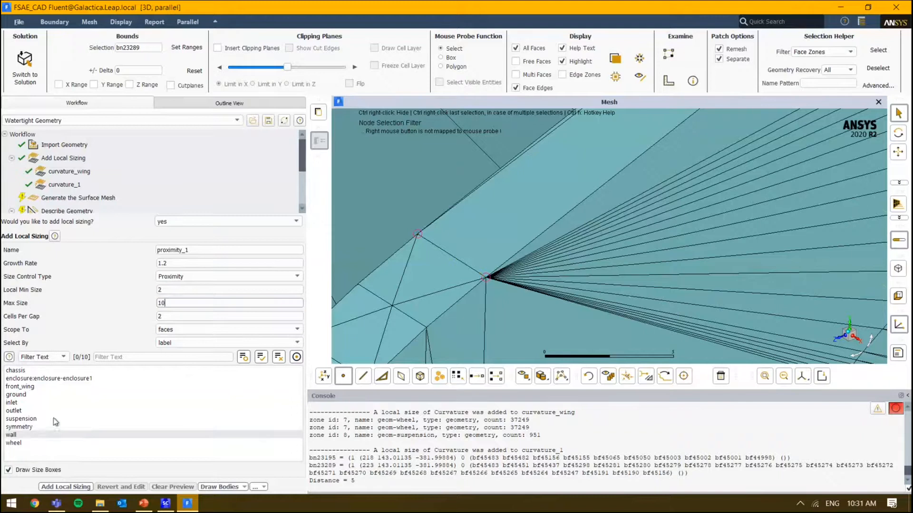
- Scope the proximity sizing to the front_wing label and add it to the workflow
left_click(20, 387)
scroll(562, 247, "down", 5)
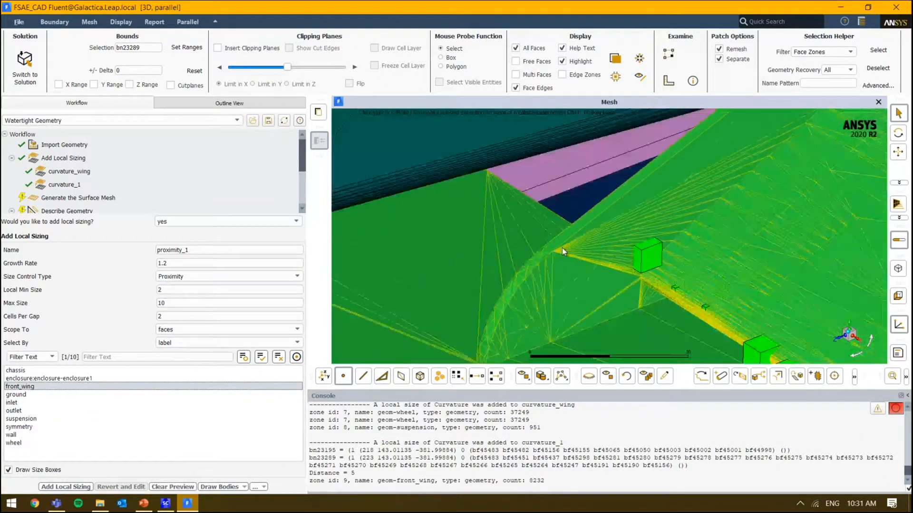
scroll(562, 247, "down", 5)
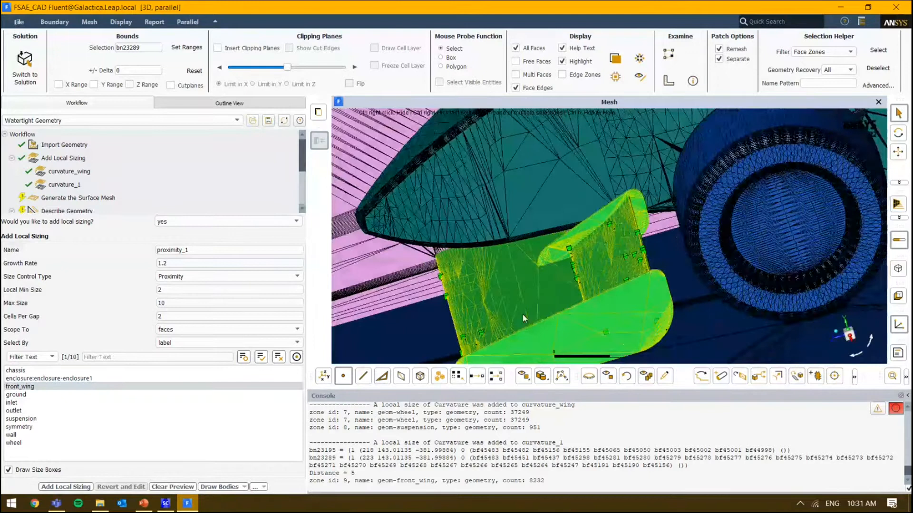
scroll(523, 315, "down", 5)
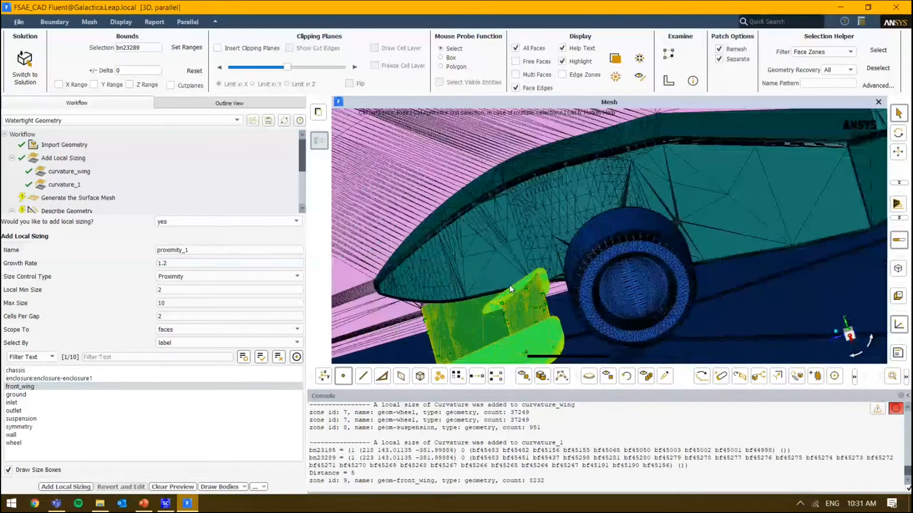
scroll(510, 289, "down", 5)
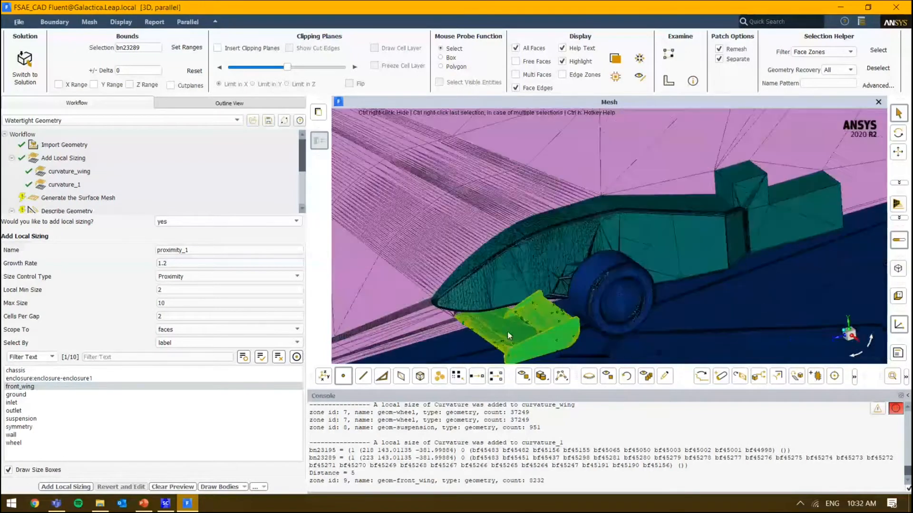
scroll(641, 276, "up", 10)
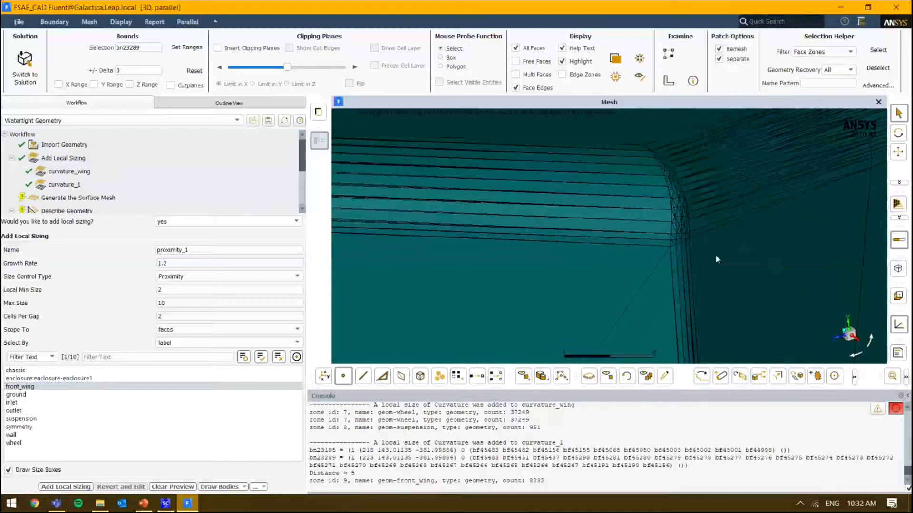
scroll(538, 253, "down", 10)
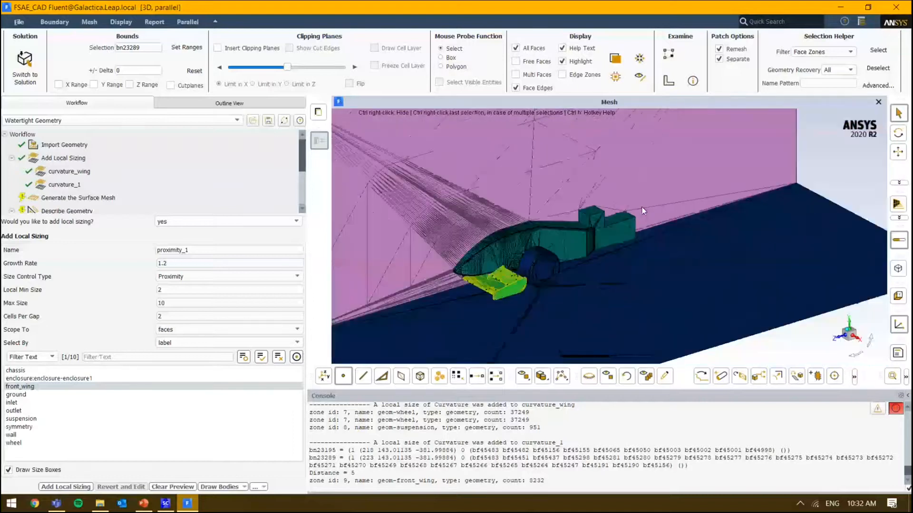
left_click(65, 487)
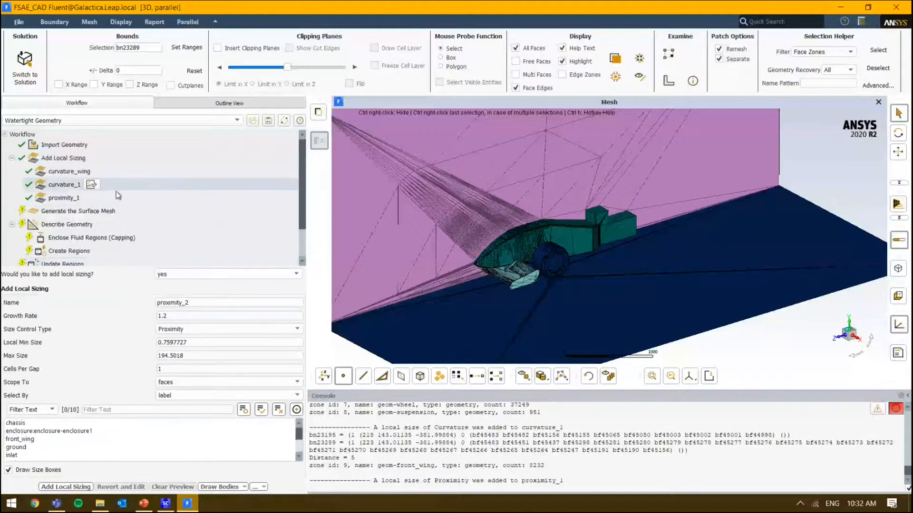
- Review the curvature_1 sizing, set the surface mesh's minimum size to 10, and check its size boxes along the chassis edge
left_click(157, 186)
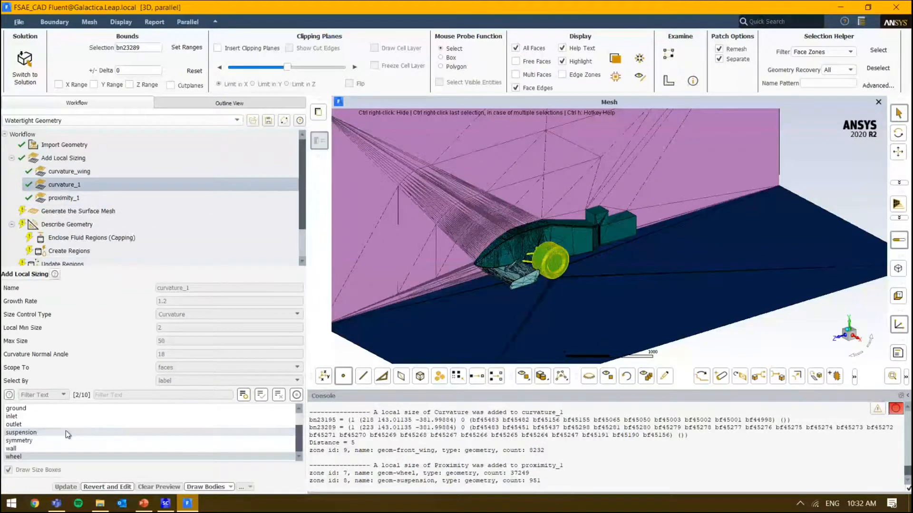
left_click(156, 212)
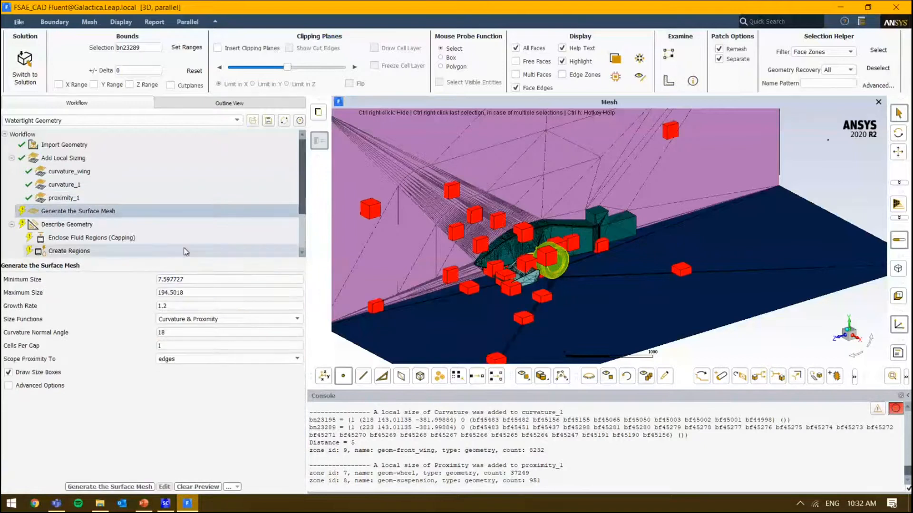
scroll(601, 249, "down", 3)
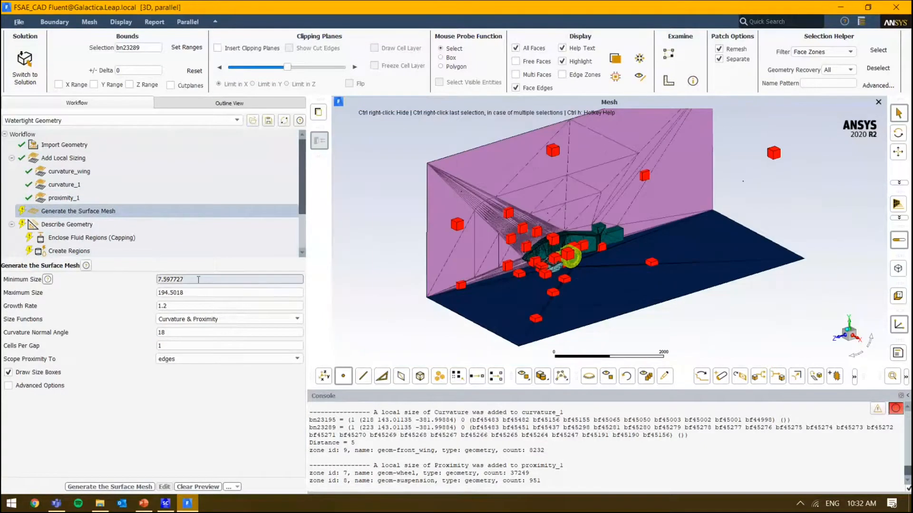
left_click(252, 280)
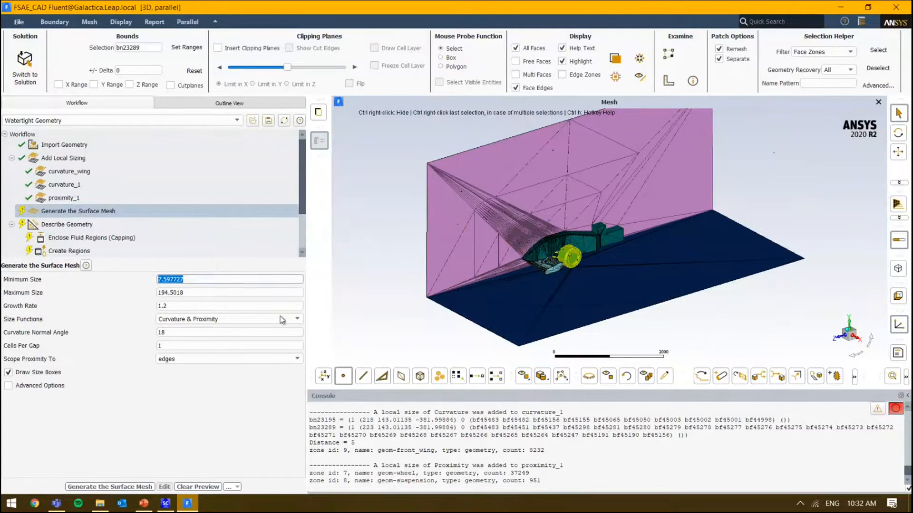
type("10")
scroll(572, 223, "up", 3)
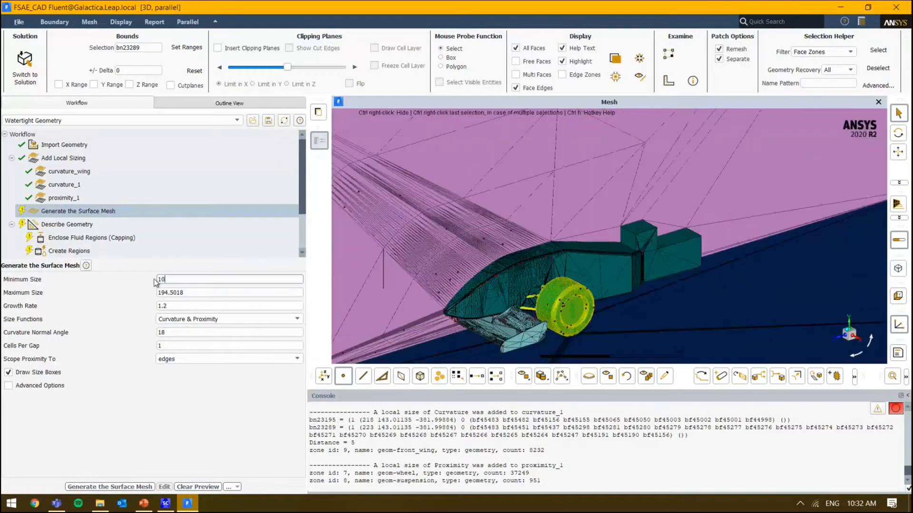
scroll(514, 272, "up", 2)
scroll(515, 272, "up", 2)
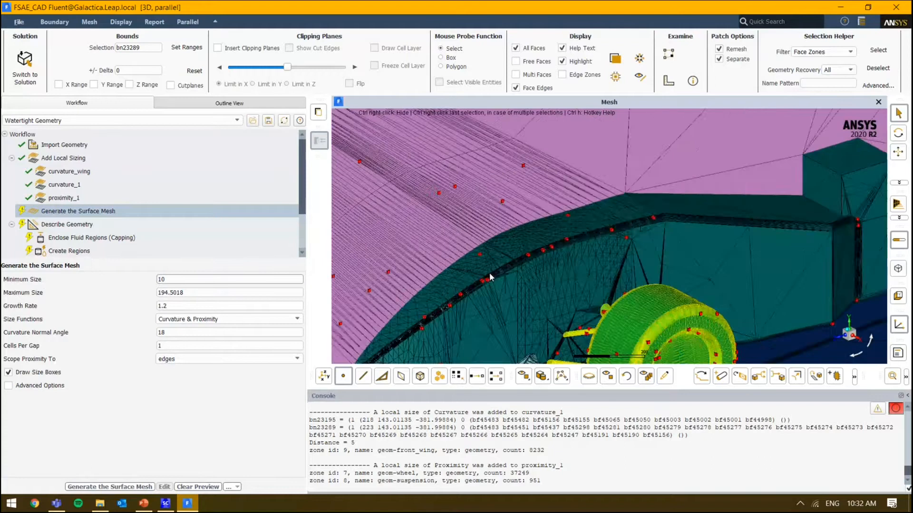
scroll(489, 277, "up", 3)
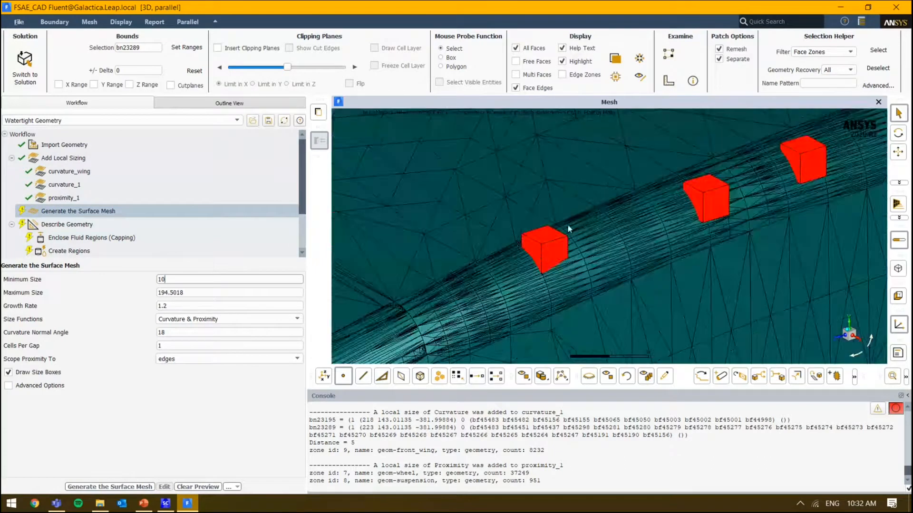
- Set the surface mesh's maximum size to 200 and limit its size functions to Curvature
scroll(559, 242, "down", 1)
scroll(559, 241, "down", 5)
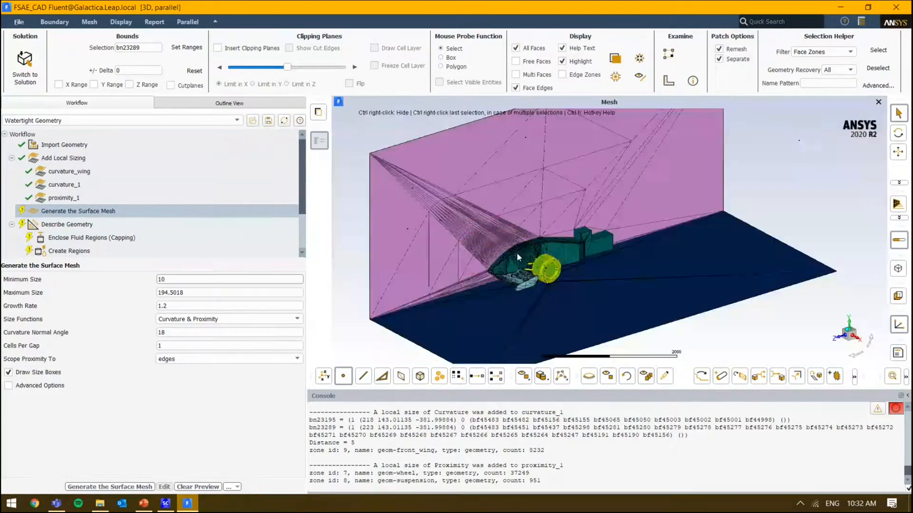
left_click_drag(229, 292, 123, 294)
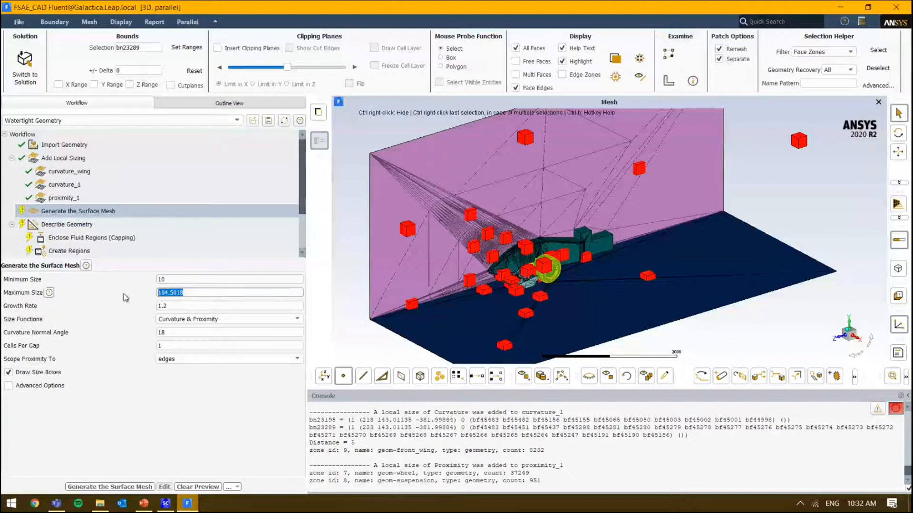
type("200")
key("Return")
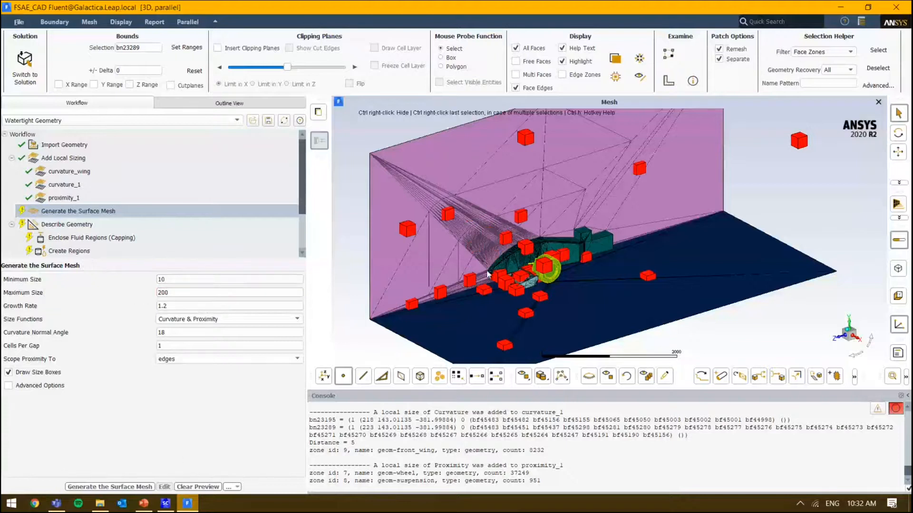
left_click(223, 319)
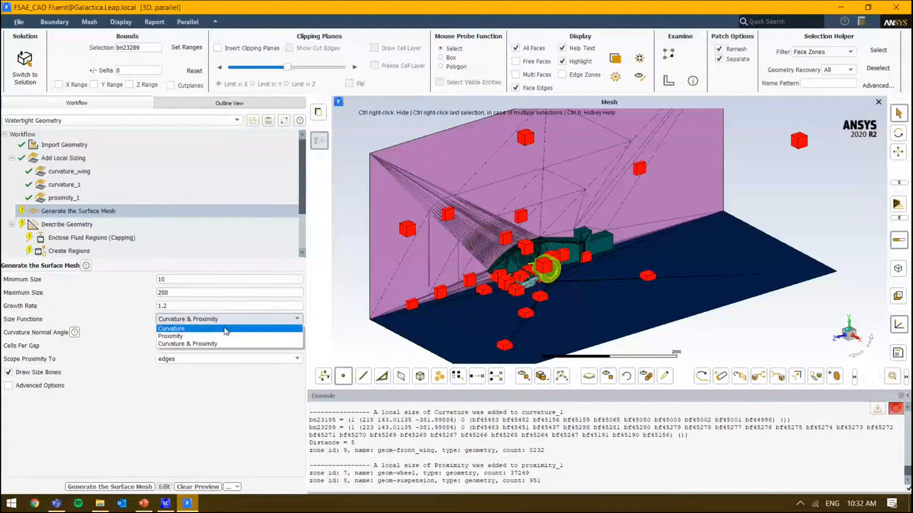
left_click(226, 329)
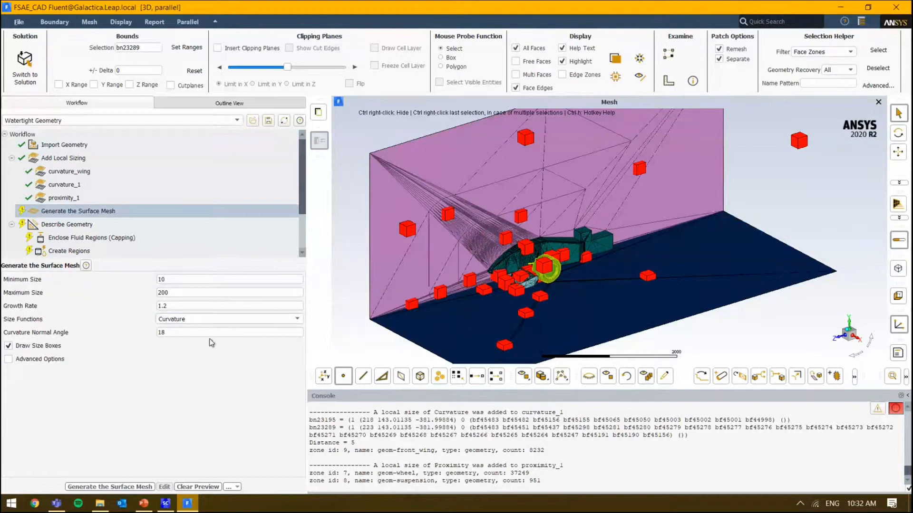
- Review the advanced surface mesh options, including the help for the self-intersection check
left_click(46, 361)
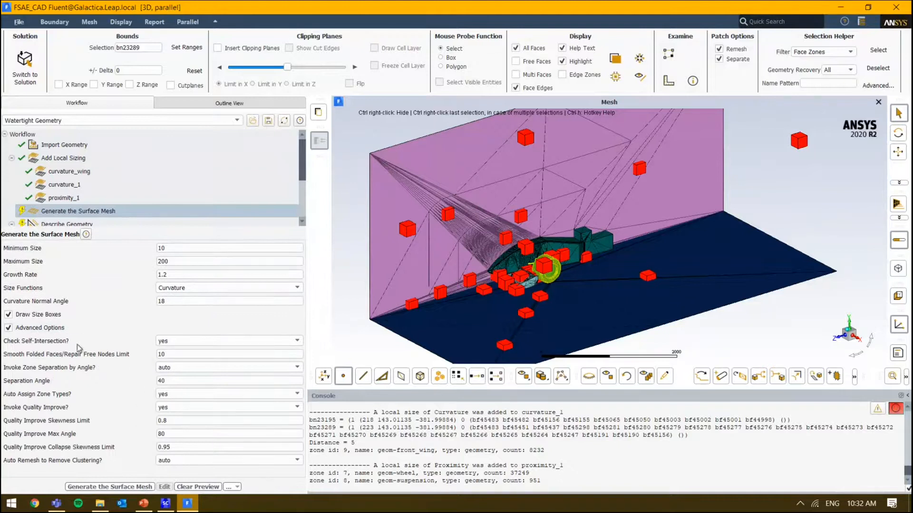
mouse_move(75, 341)
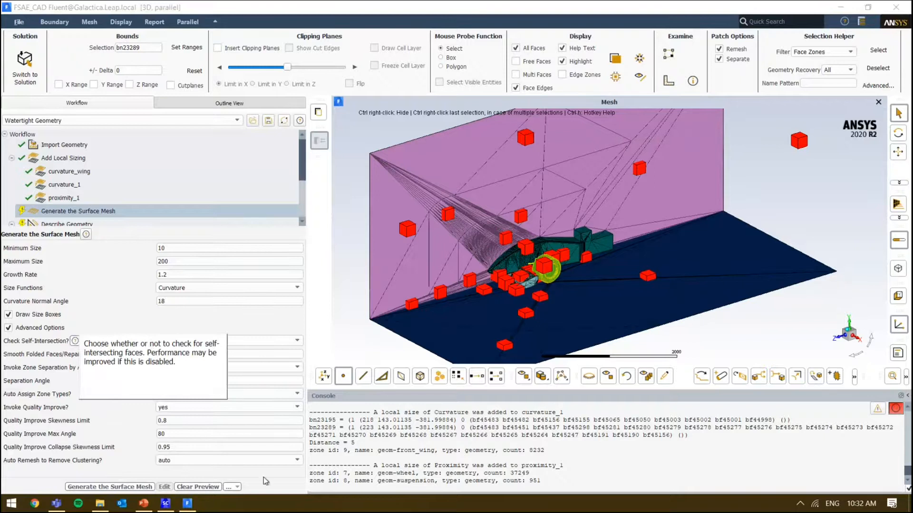
left_click(47, 329)
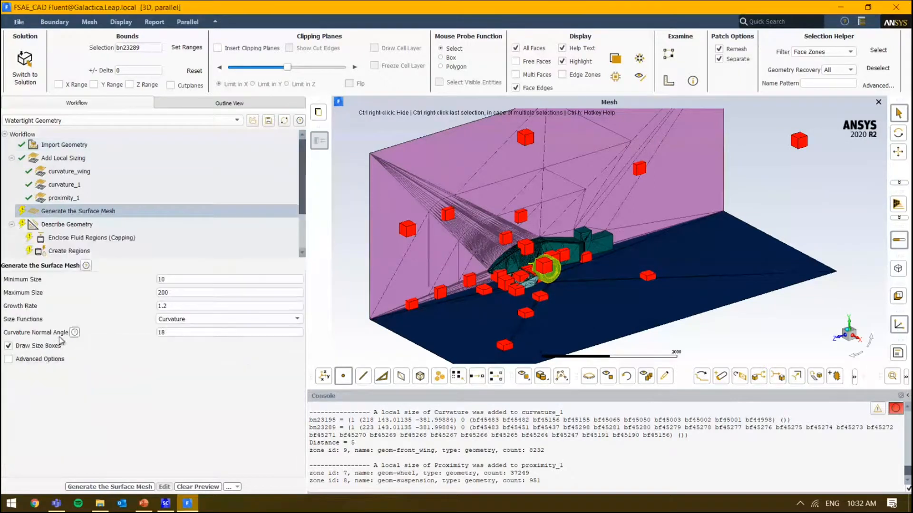
- Generate the surface mesh with the current sizing settings
left_click(110, 486)
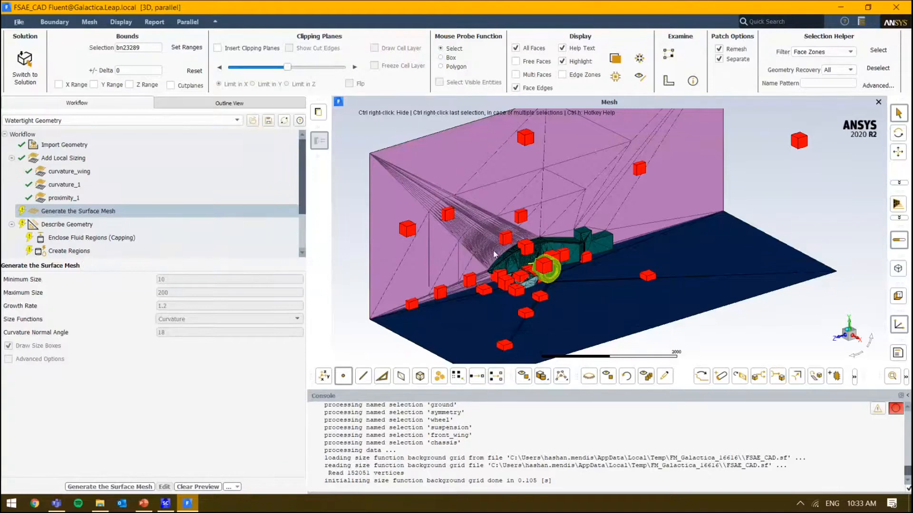
scroll(513, 246, "down", 3)
scroll(544, 245, "up", 6)
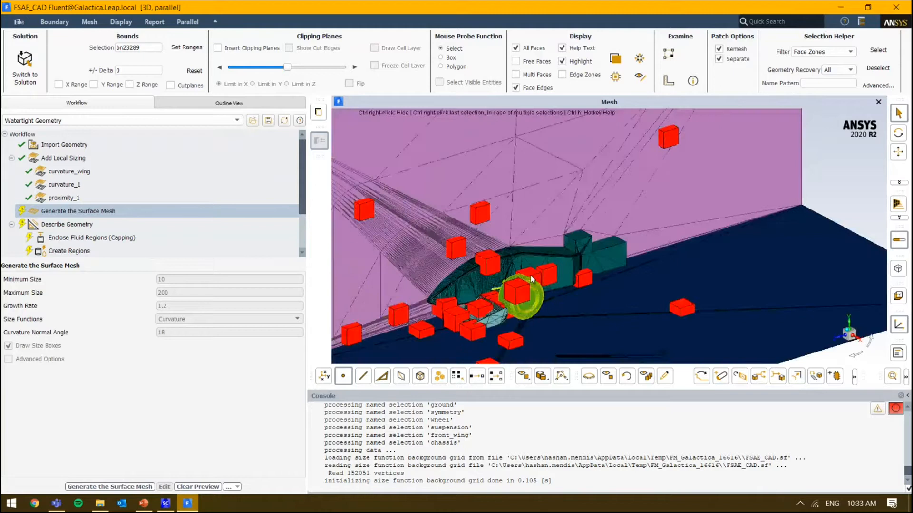
scroll(587, 272, "down", 4)
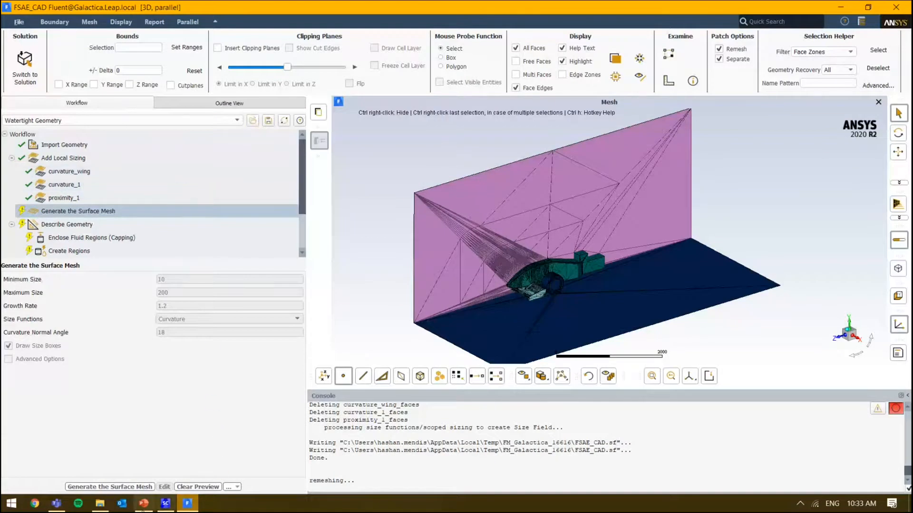
- Switch to the CFD presentation in PowerPoint and browse its slide overview to the surface meshing and local sizing slides
mouse_move(143, 507)
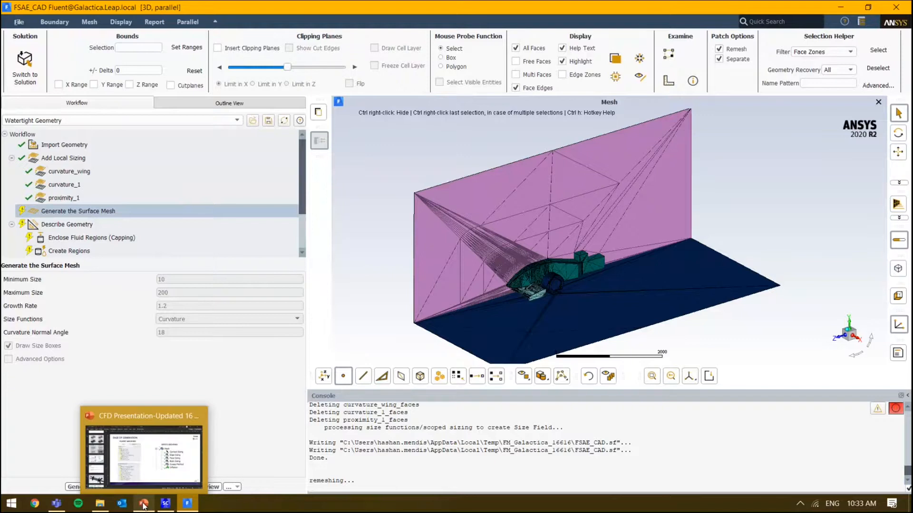
left_click(144, 506)
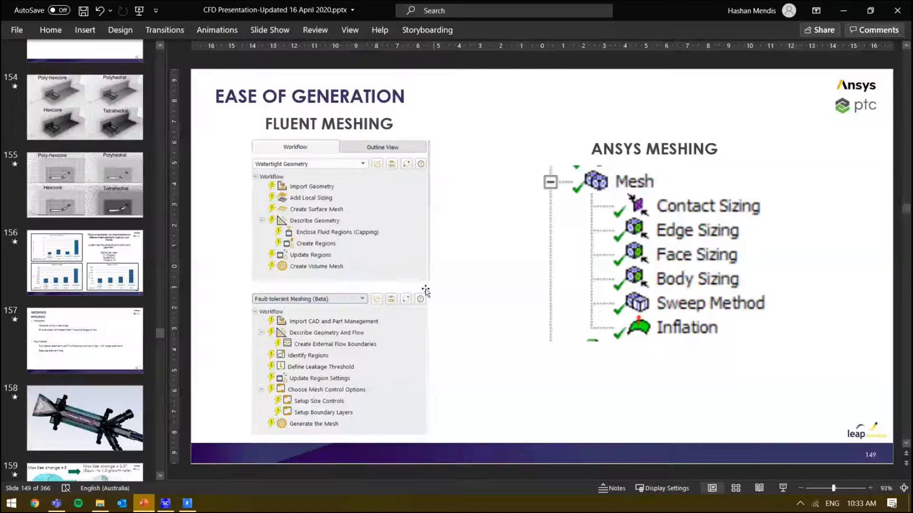
left_click(734, 489)
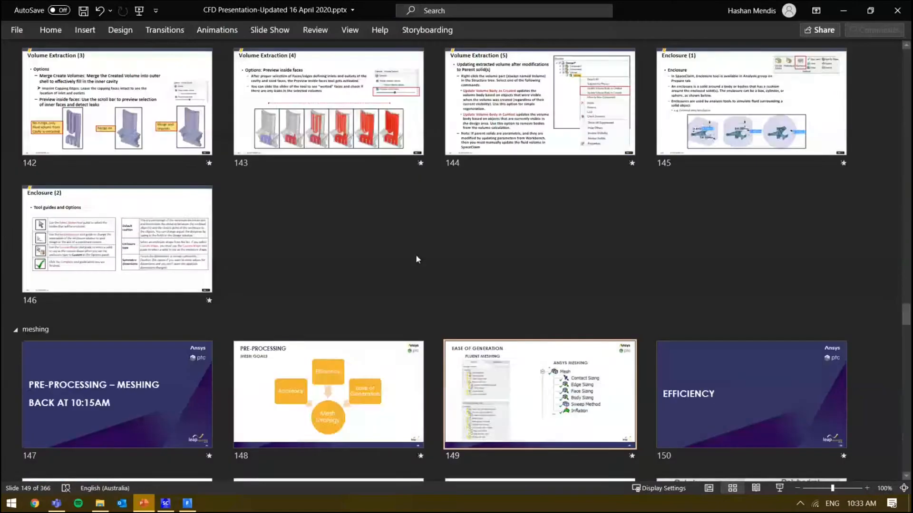
scroll(415, 255, "down", 15)
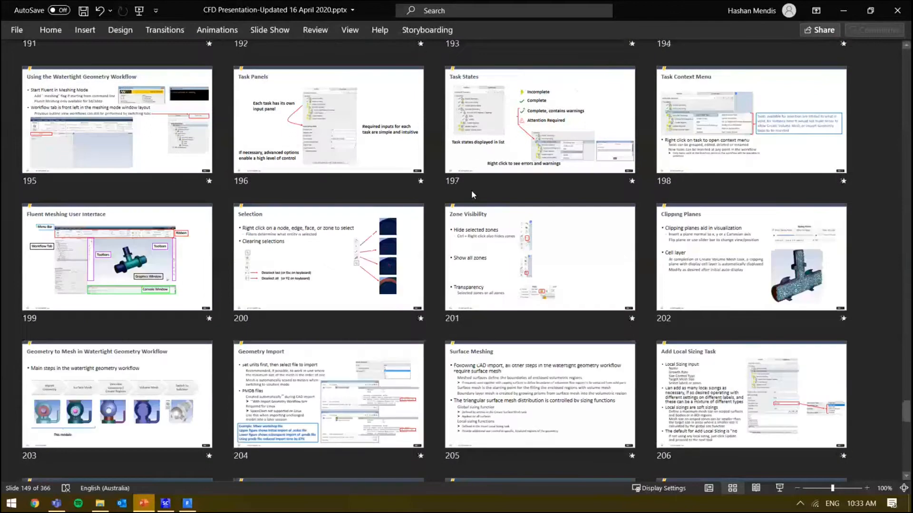
scroll(471, 190, "down", 3)
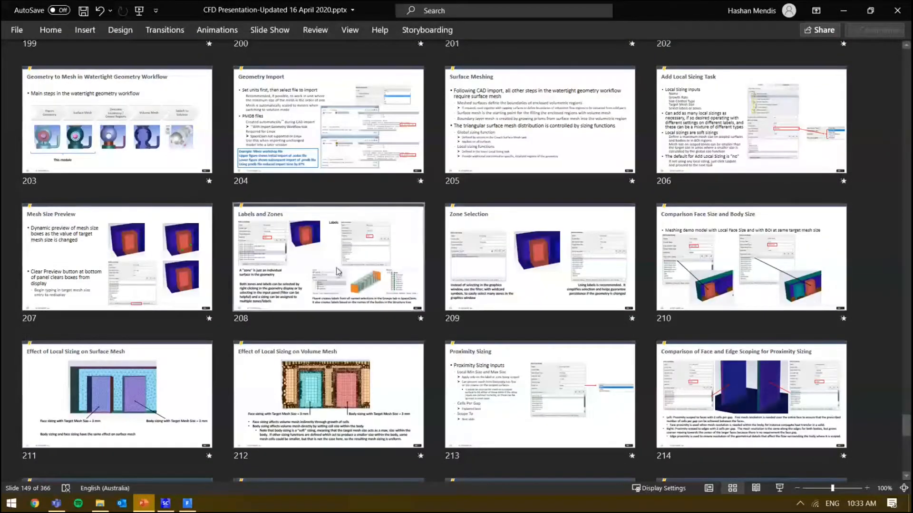
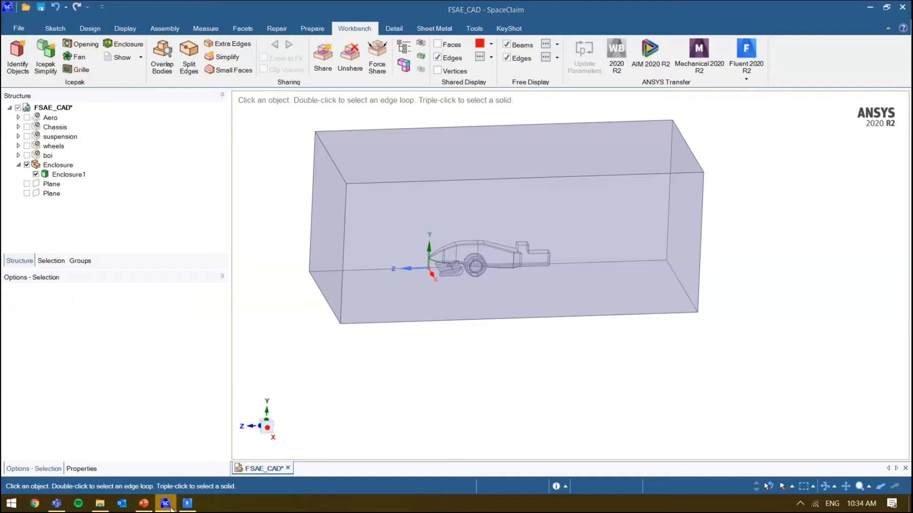
- Return to Fluent Meshing and check the surface mesh's skewness, face count and meshing time in the console report
left_click(187, 503)
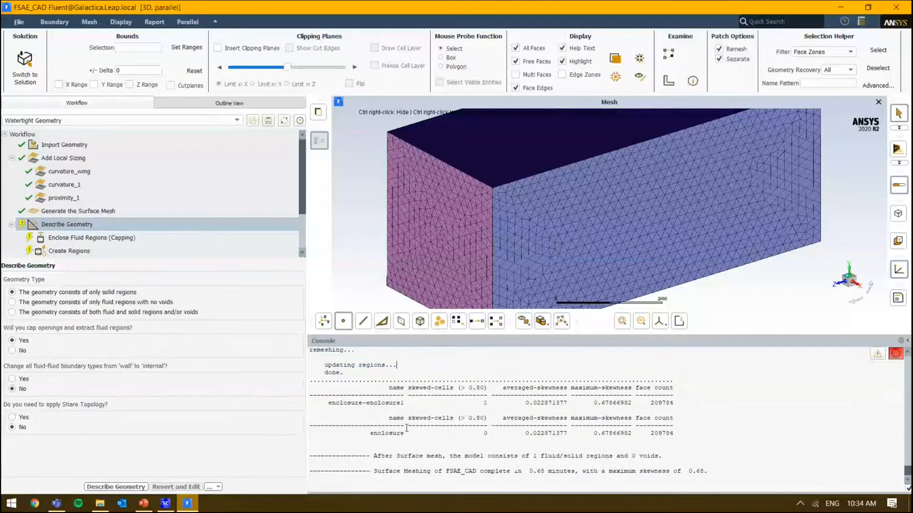
left_click_drag(338, 404, 663, 404)
left_click_drag(525, 402, 573, 403)
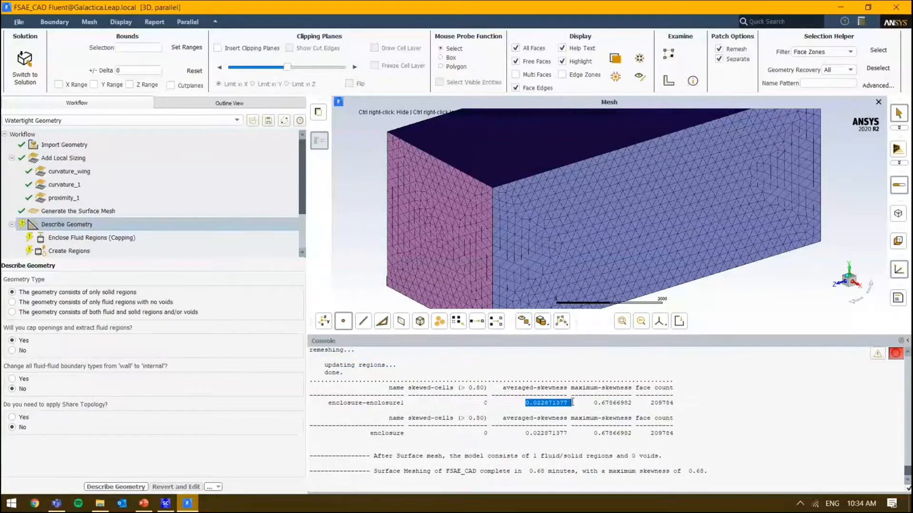
double_click(613, 403)
double_click(662, 402)
left_click(663, 438)
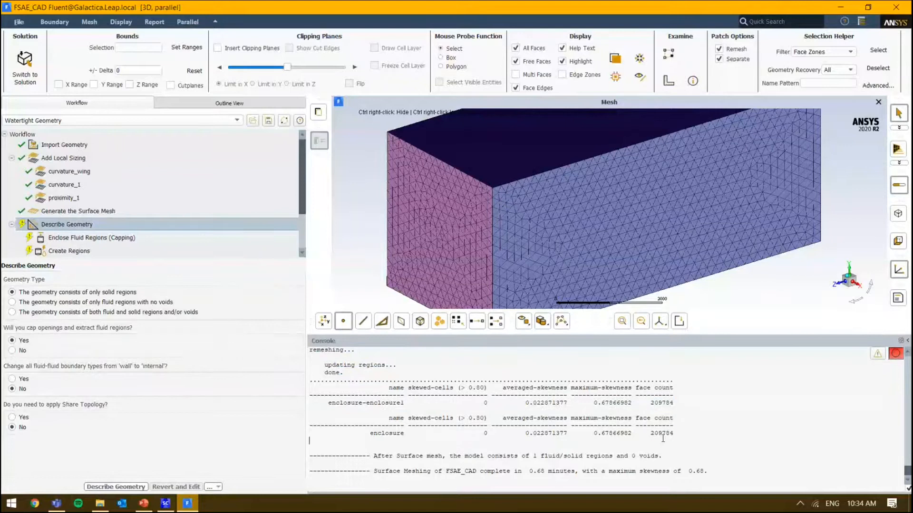
triple_click(661, 433)
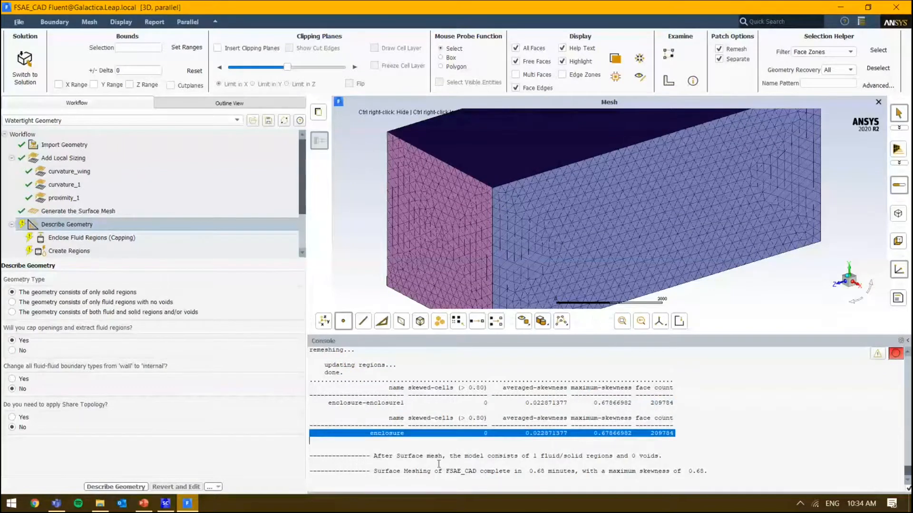
left_click_drag(527, 471, 574, 471)
left_click(574, 471)
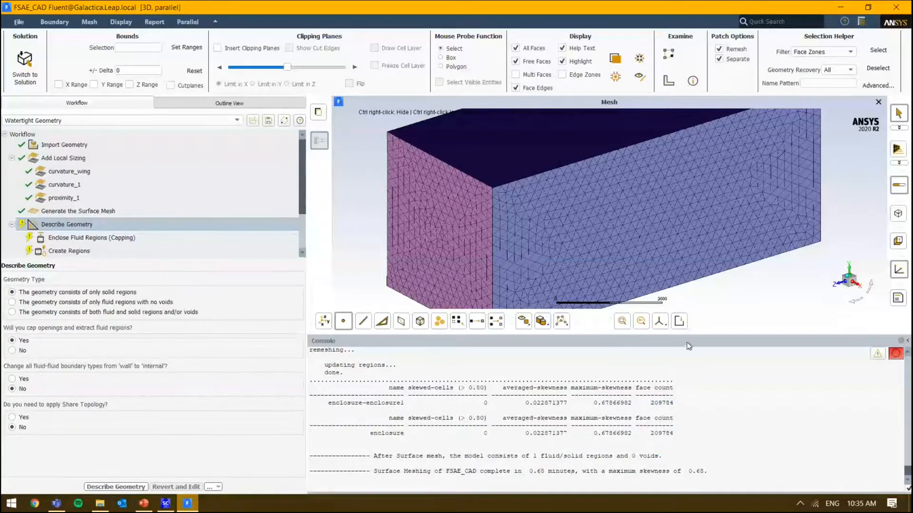
left_click(562, 471)
- Enlarge the graphics area and cut the enclosure with an X-limited clipping plane positioned to expose the car's surface mesh
left_click_drag(624, 343, 613, 431)
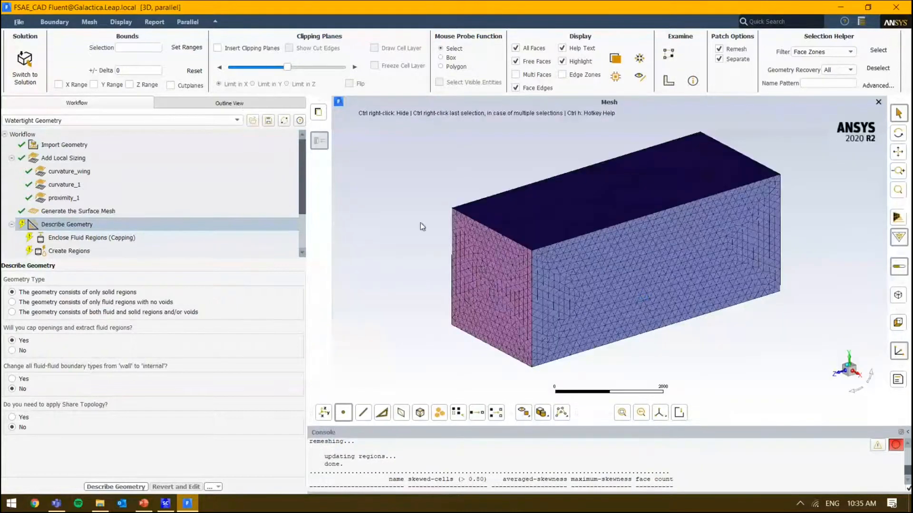
left_click(256, 49)
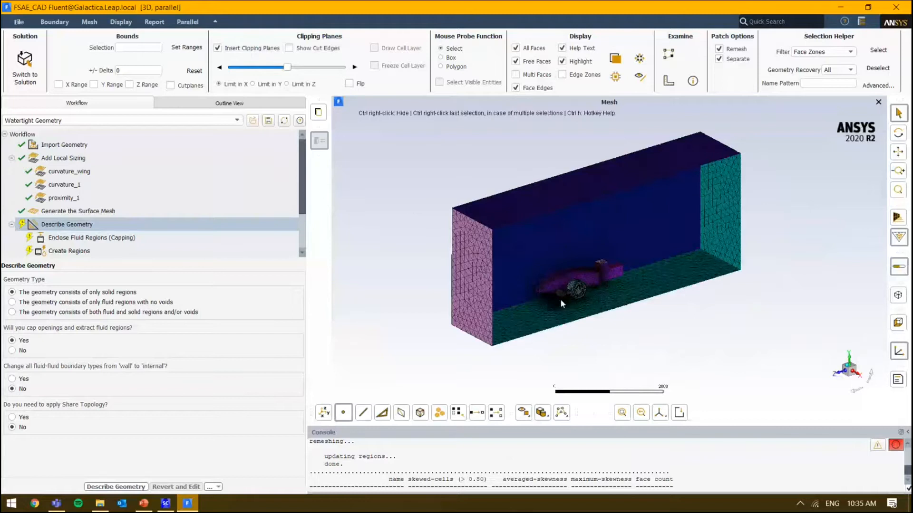
scroll(560, 298, "up", 3)
left_click_drag(287, 66, 251, 69)
scroll(568, 265, "up", 3)
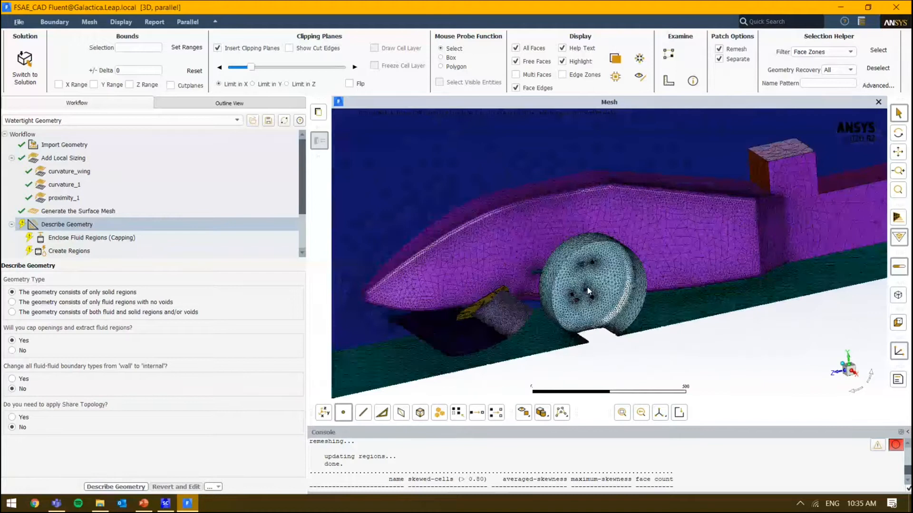
- Measure the distance between two neighbouring mesh nodes on the front wing's thin plate and compare it with the proximity_1 sizing
scroll(587, 287, "up", 1)
middle_click_drag(586, 287, 545, 272)
scroll(545, 272, "up", 5)
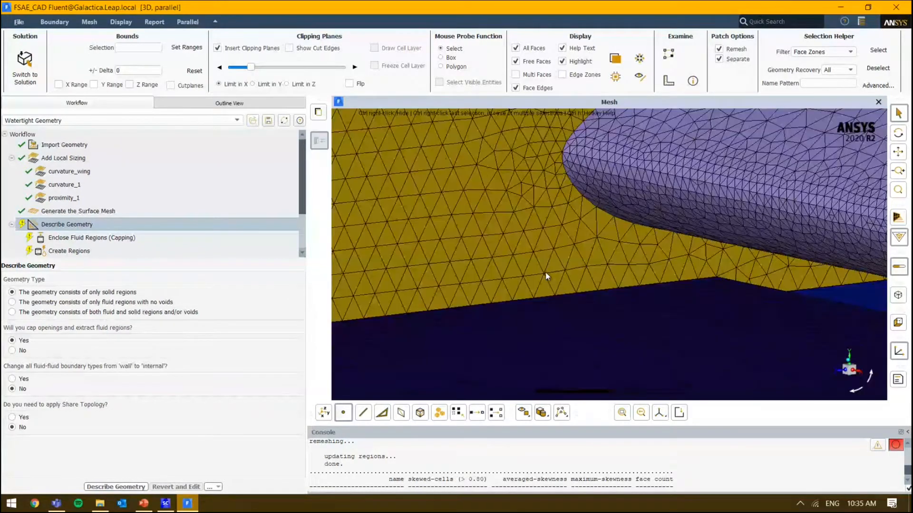
left_click_drag(545, 276, 566, 252)
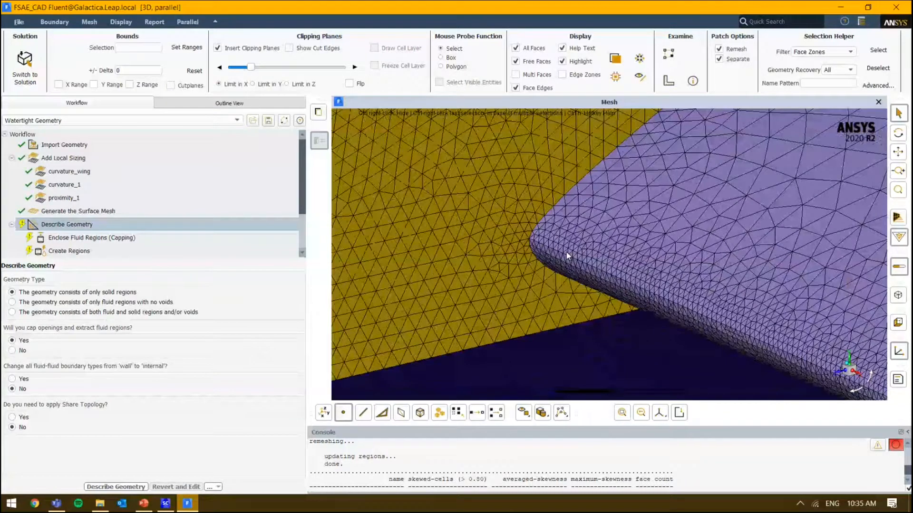
left_click_drag(566, 252, 546, 274)
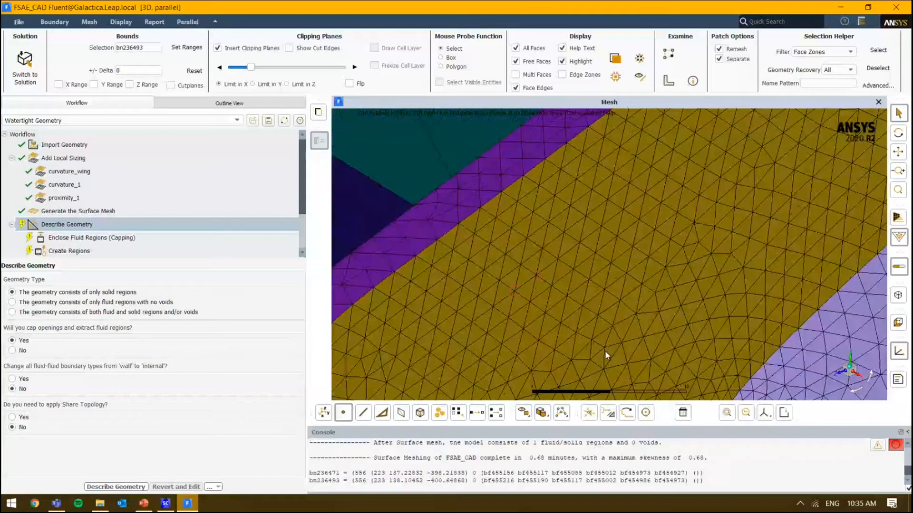
left_click(669, 81)
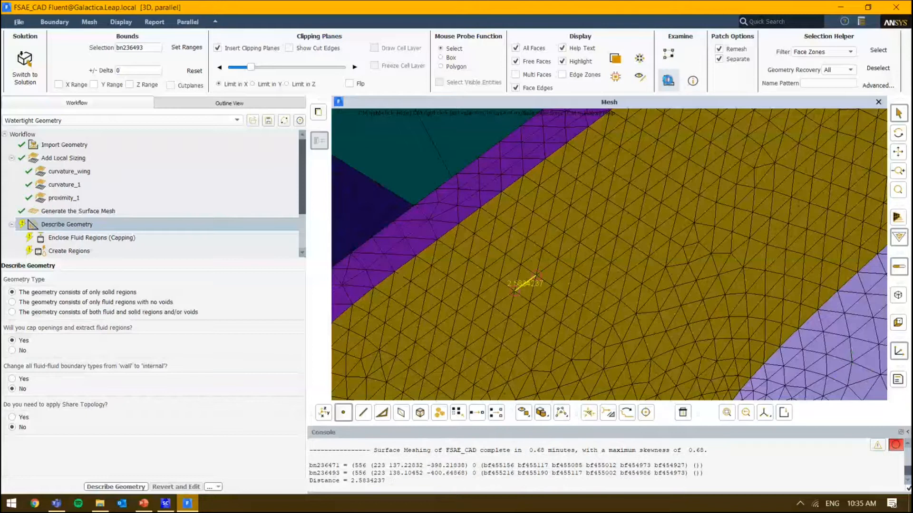
left_click(166, 197)
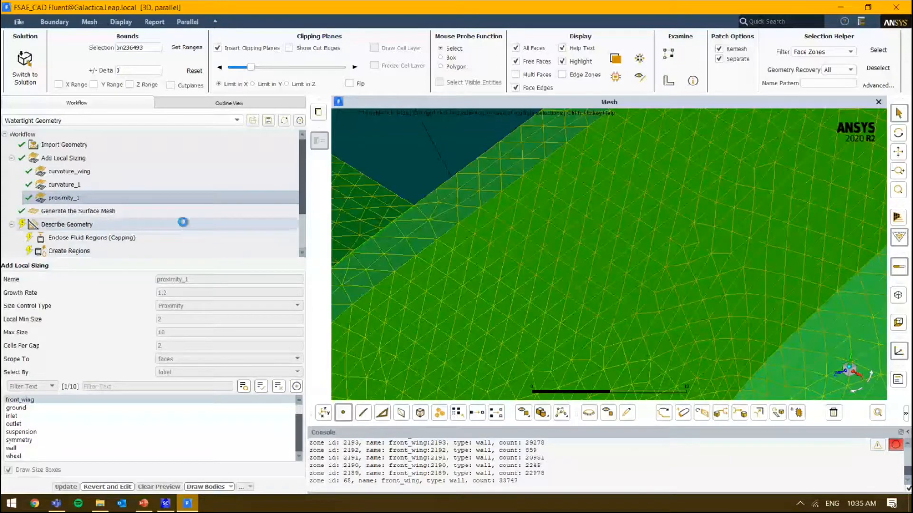
left_click(235, 212)
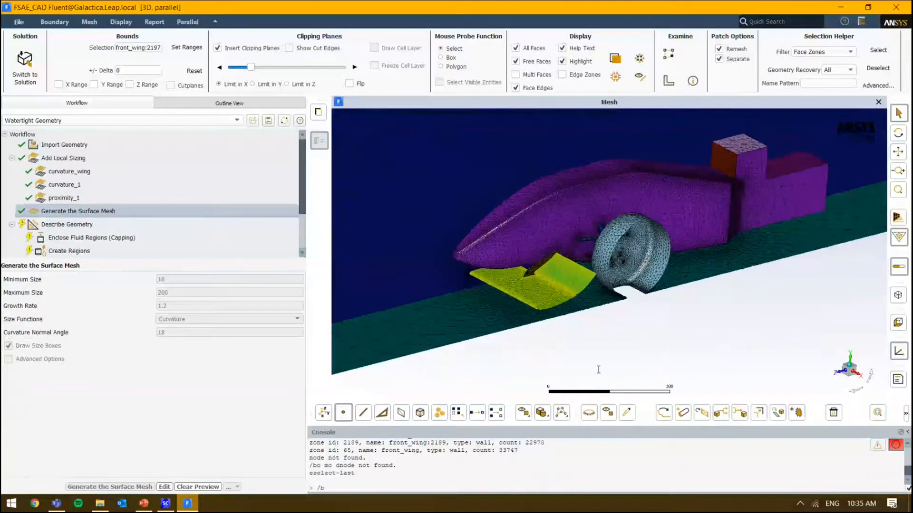
- Turn off selection highlighting and examine the surface mesh along the chassis's long curved edge
left_click(572, 65)
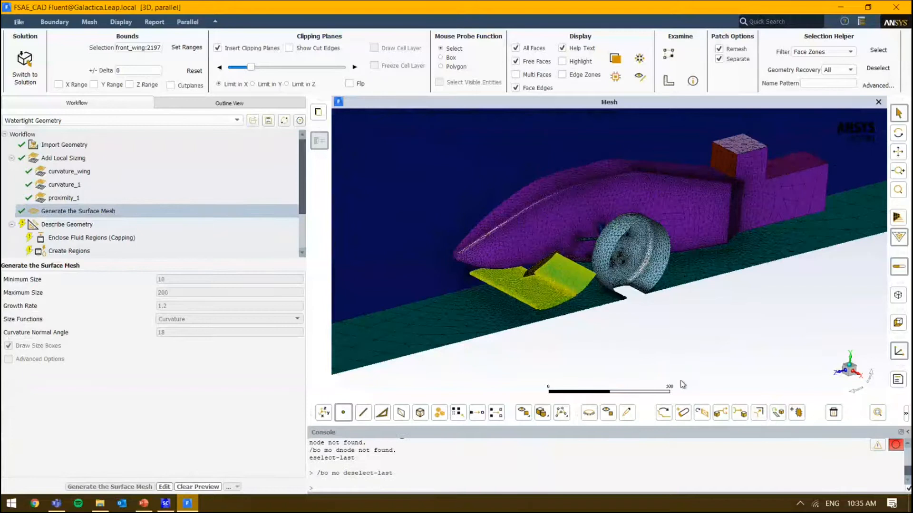
scroll(599, 263, "up", 10)
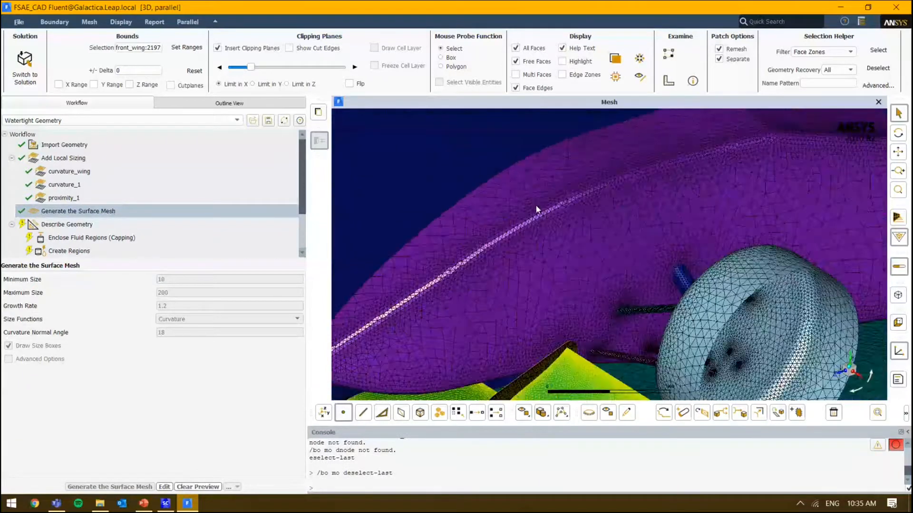
scroll(534, 212, "up", 2)
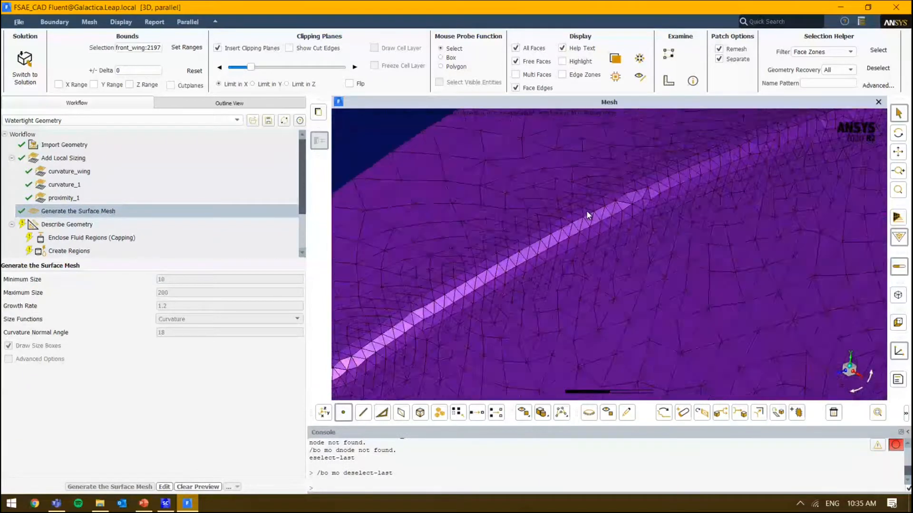
scroll(553, 210, "down", 5)
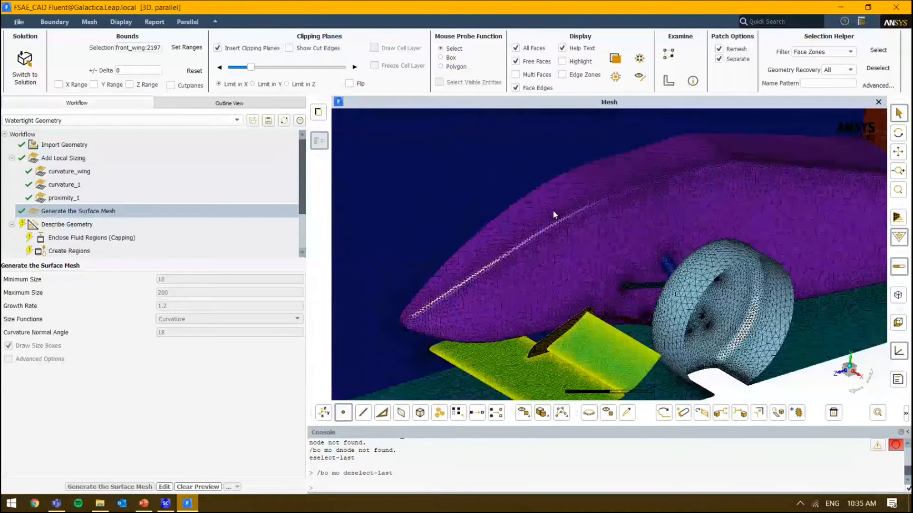
- Examine the surface mesh refinement around the chassis's rear corner and the mesh growth across the enclosure's symmetry plane
scroll(595, 195, "down", 3)
scroll(736, 177, "up", 5)
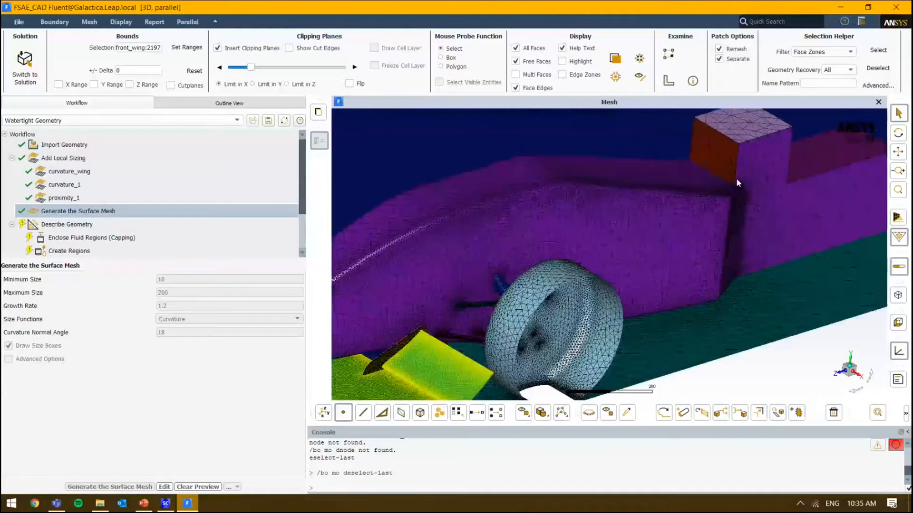
scroll(736, 177, "up", 3)
scroll(686, 208, "up", 4)
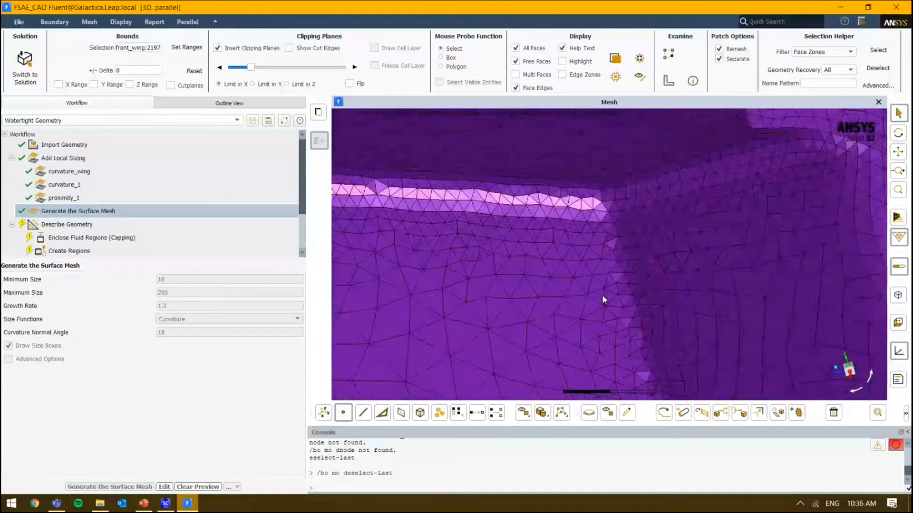
scroll(603, 295, "down", 2)
scroll(731, 283, "up", 3)
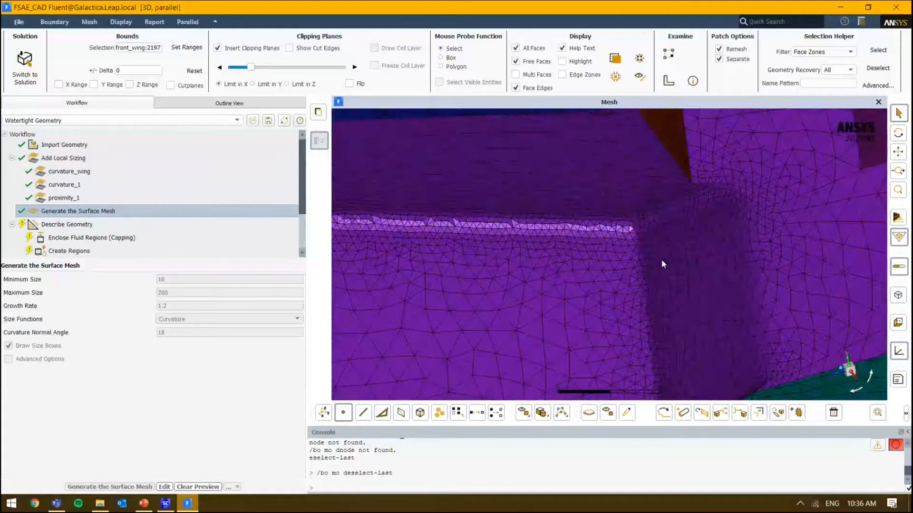
scroll(663, 264, "down", 6)
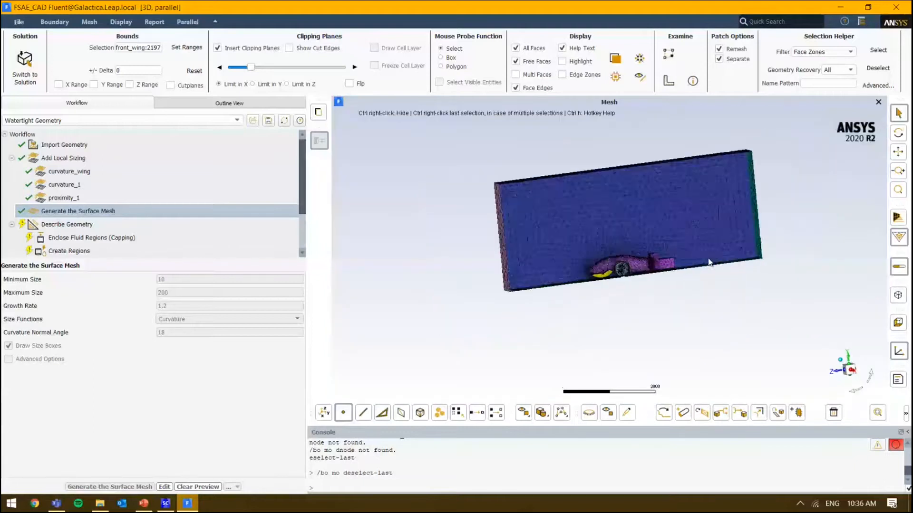
scroll(680, 232, "up", 4)
scroll(675, 207, "down", 3)
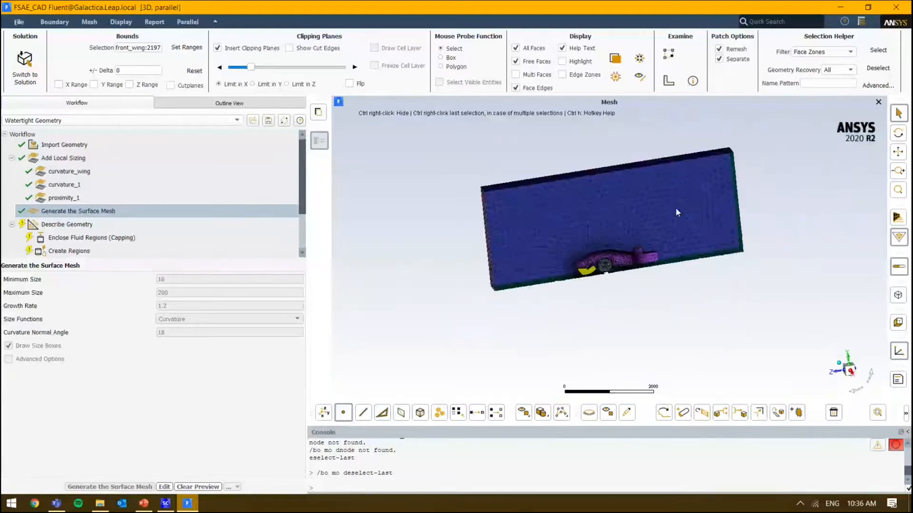
scroll(674, 246, "up", 8)
scroll(700, 234, "down", 5)
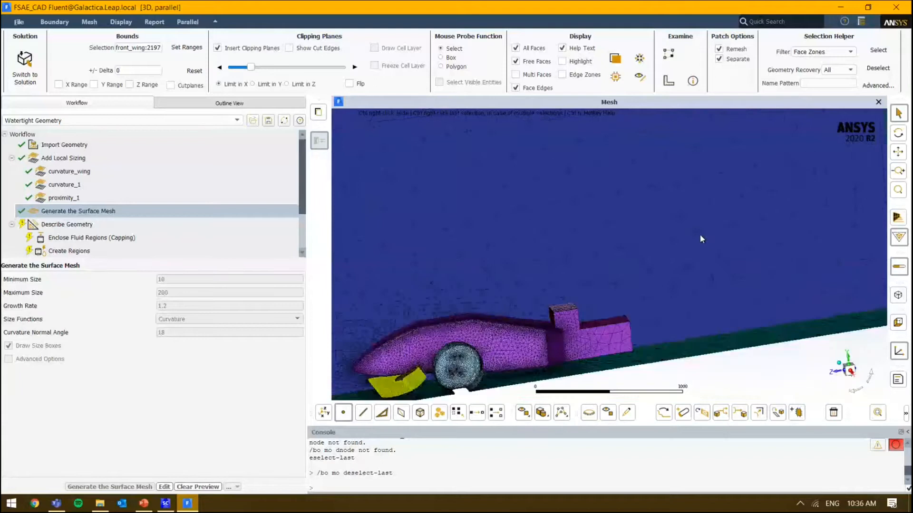
scroll(648, 259, "up", 5)
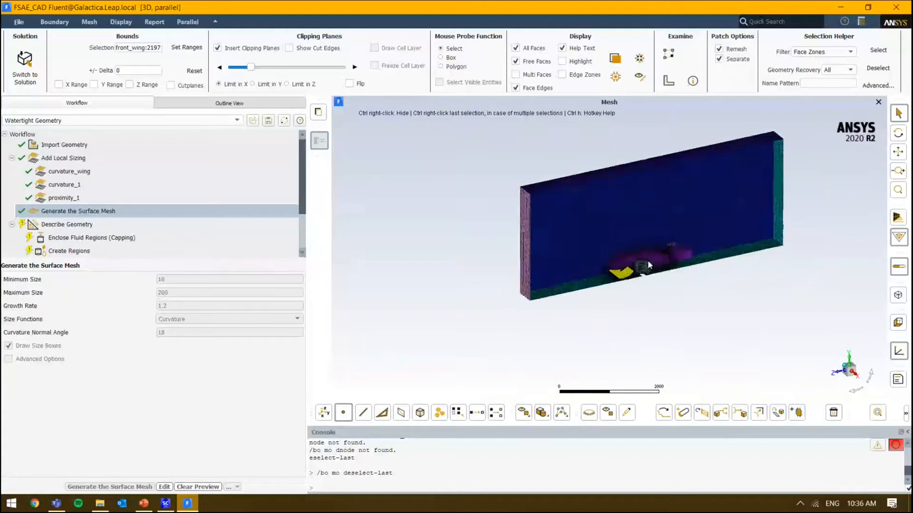
- Shift the X clipping plane outward beyond the front wheel and inspect the mesh where the wheel meets the ground
left_click_drag(251, 67, 269, 67)
scroll(635, 298, "up", 5)
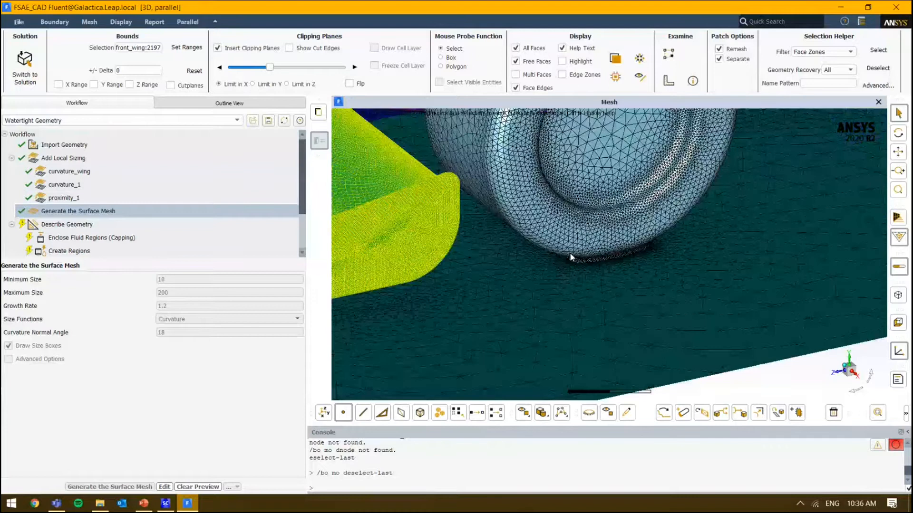
scroll(570, 252, "up", 5)
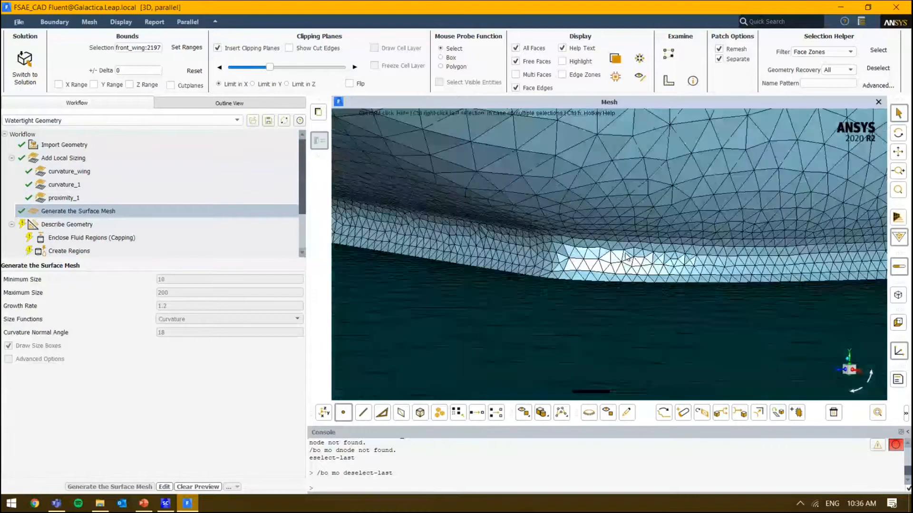
scroll(627, 258, "down", 10)
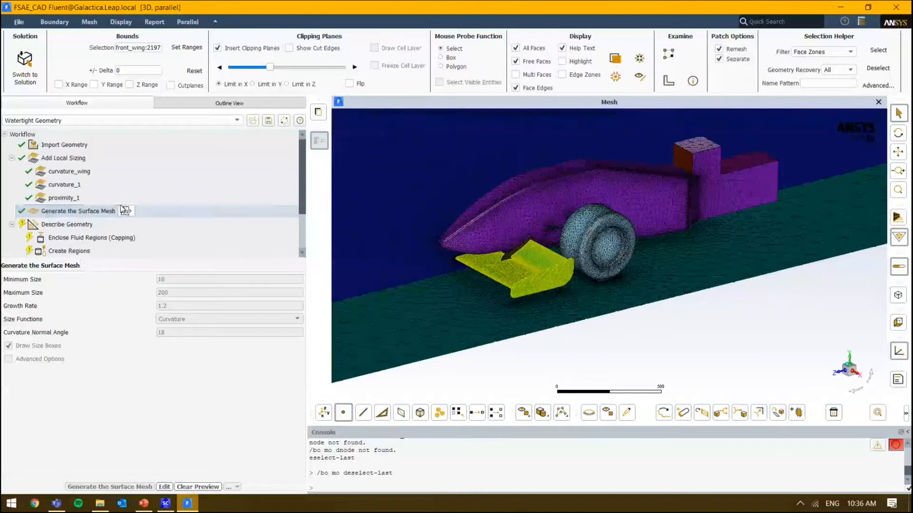
- Reopen the proximity_1 local sizing, scope it to edges instead of faces, update it and regenerate the surface mesh
left_click(172, 185)
left_click(169, 197)
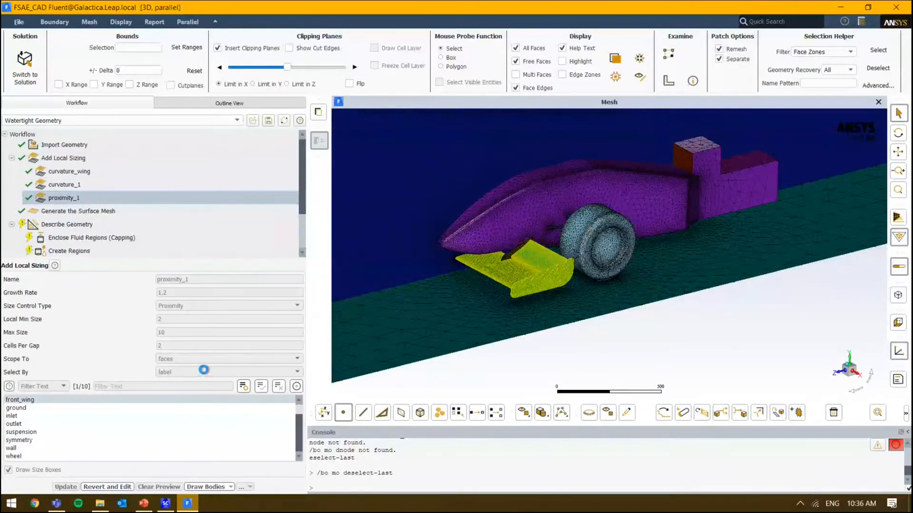
scroll(529, 281, "up", 6)
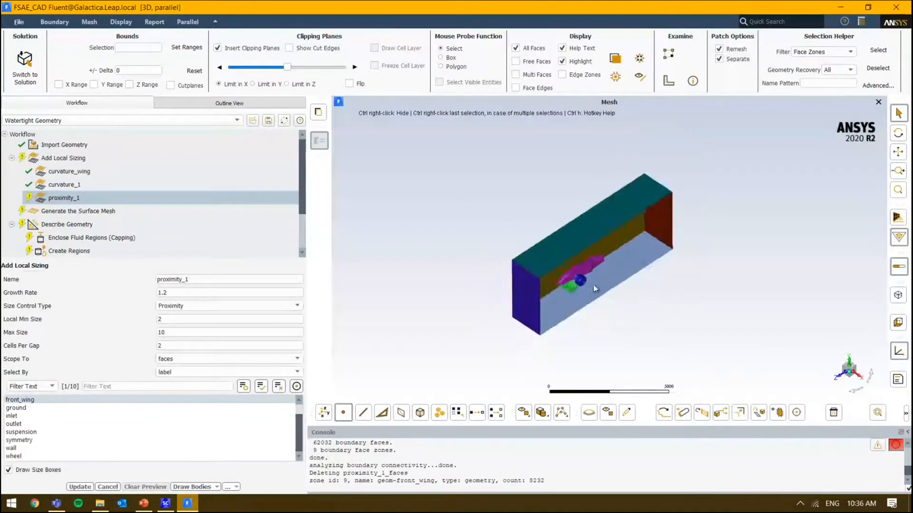
left_click_drag(593, 284, 582, 287)
scroll(576, 288, "up", 8)
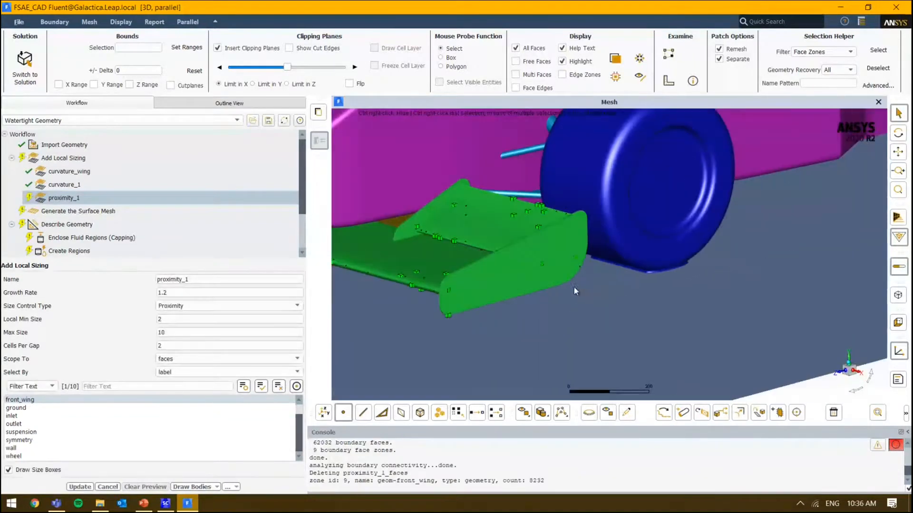
left_click(228, 359)
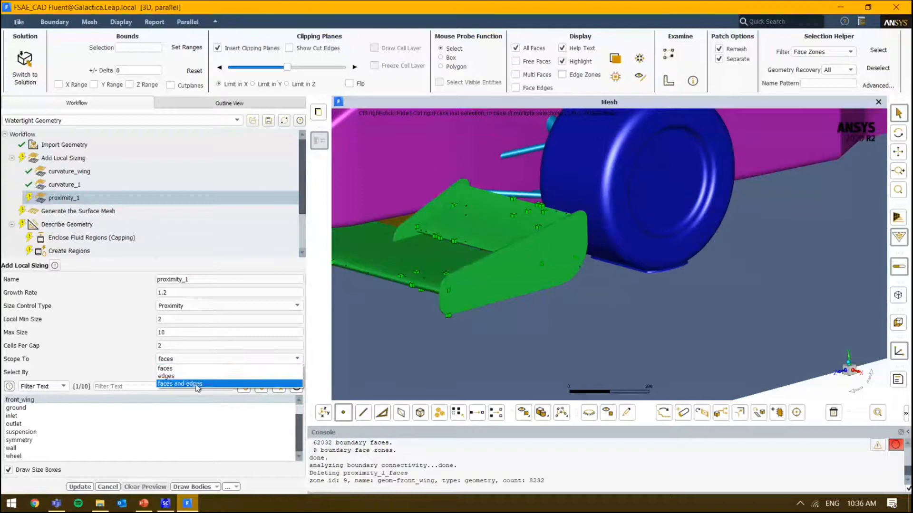
left_click(201, 377)
scroll(575, 299, "down", 10)
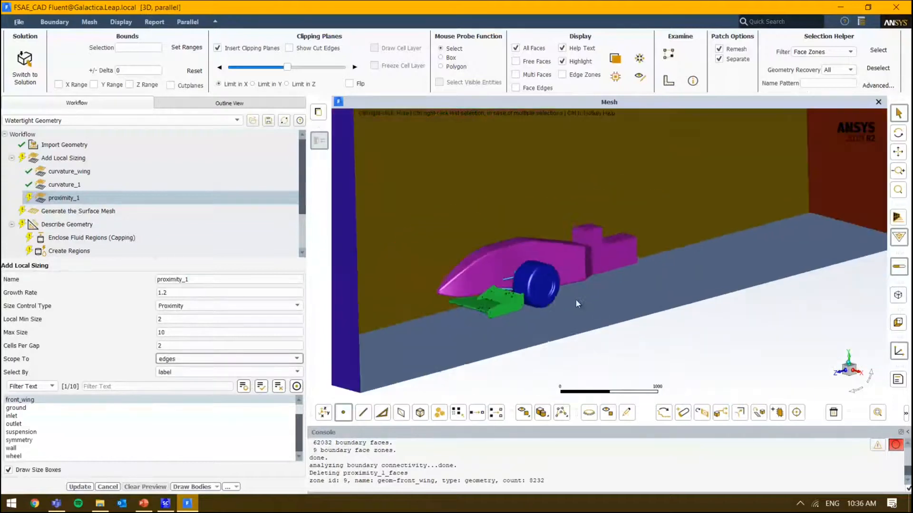
left_click(66, 487)
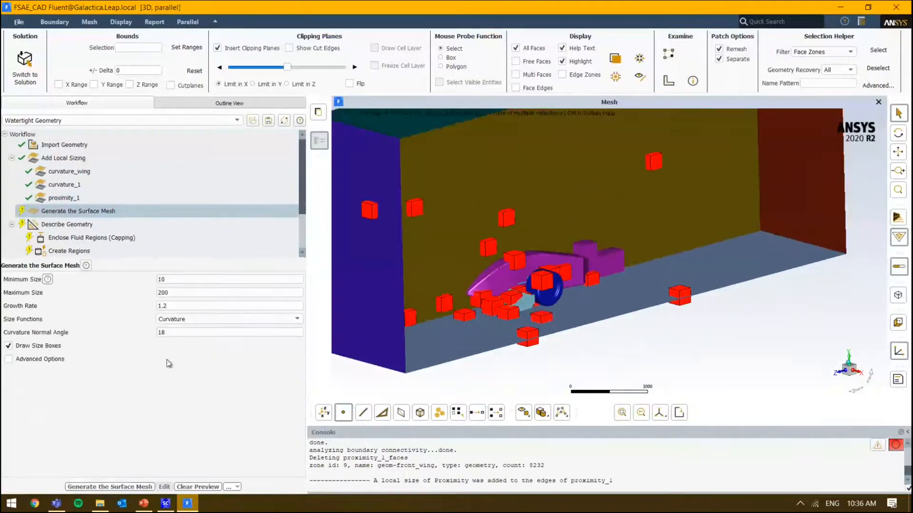
left_click(110, 486)
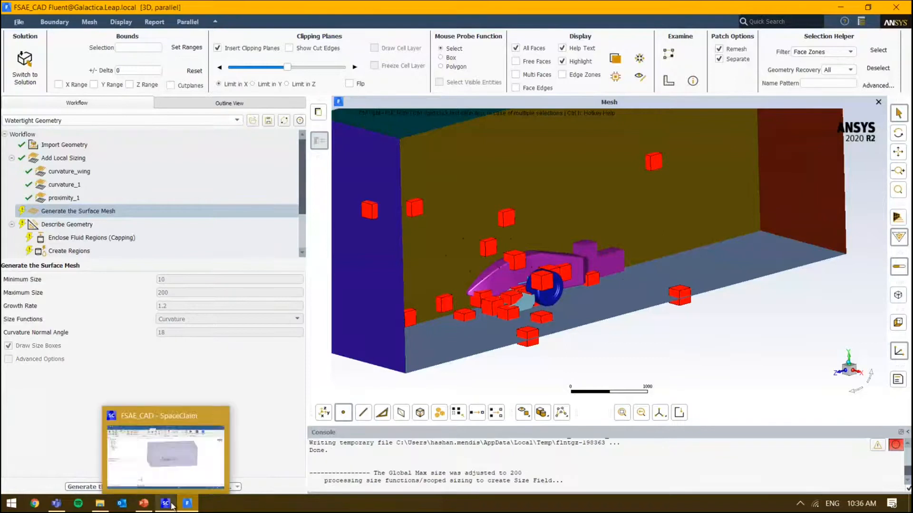
- Switch to the PowerPoint presentation and review the slides comparing face sizing with body of influence and their effect on the volume mesh
left_click(144, 504)
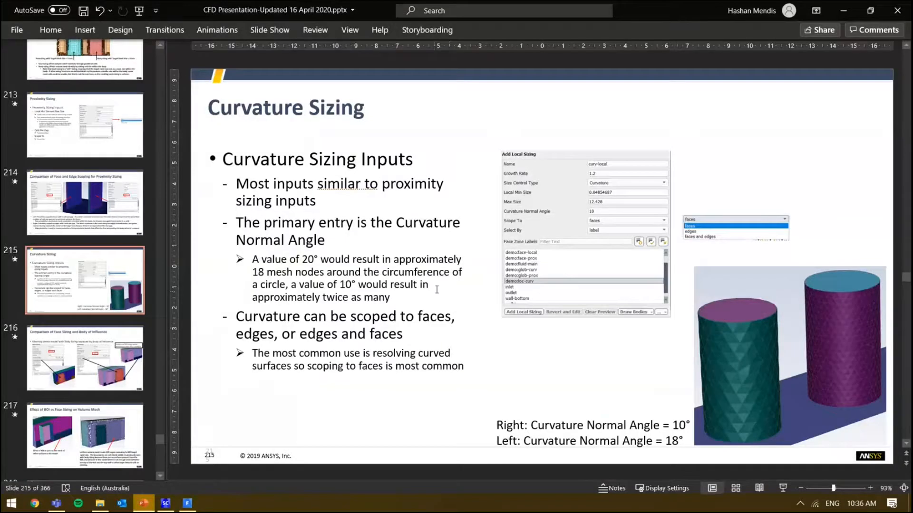
scroll(105, 219, "down", 3)
left_click(106, 220)
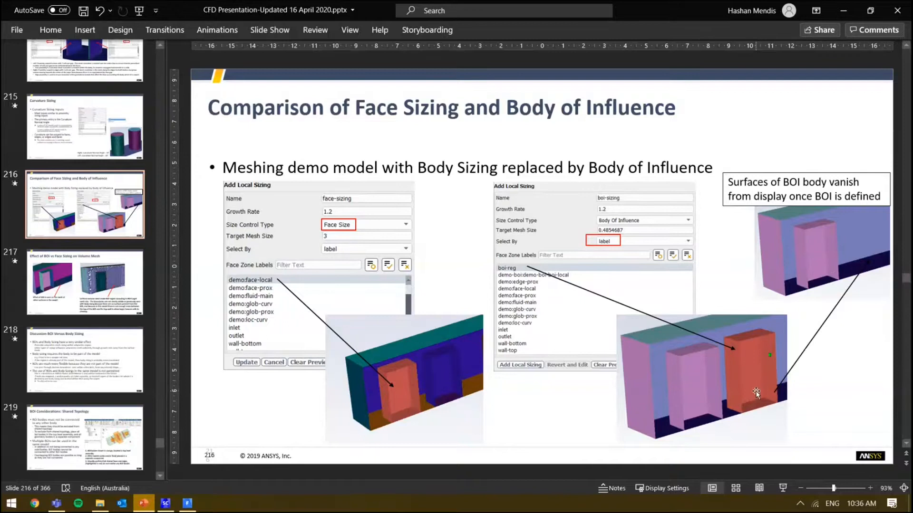
key("Page_Down")
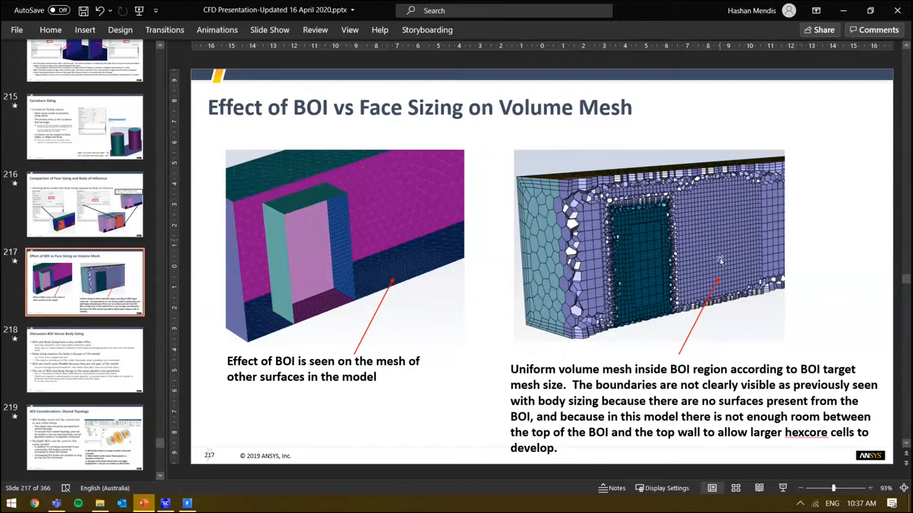
scroll(80, 285, "down", 3)
scroll(81, 289, "down", 2)
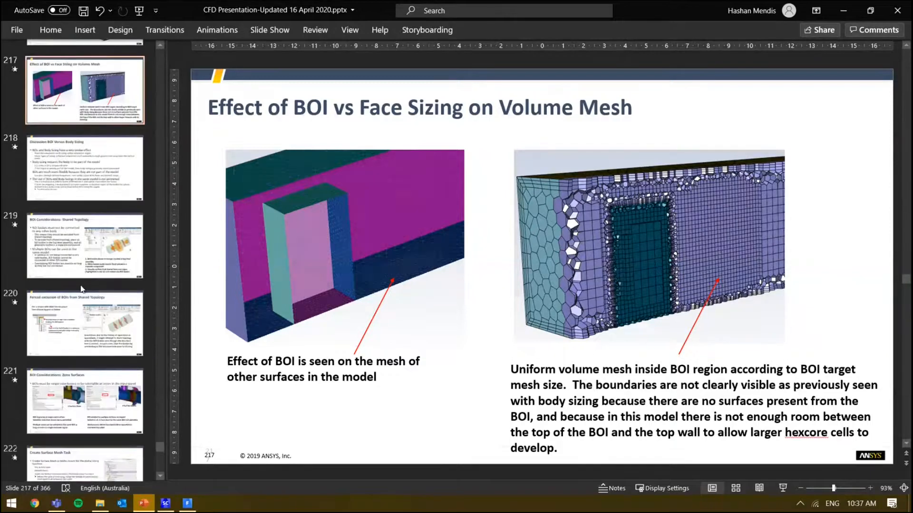
- Return to Fluent Meshing, enlarge the console and compare the new surface mesh's skewness and face count with the previous run
left_click(844, 10)
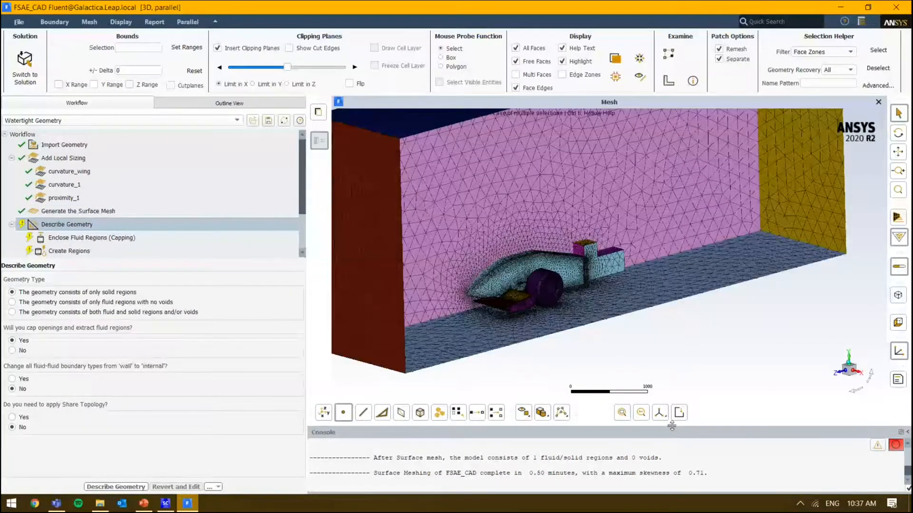
left_click_drag(671, 426, 671, 334)
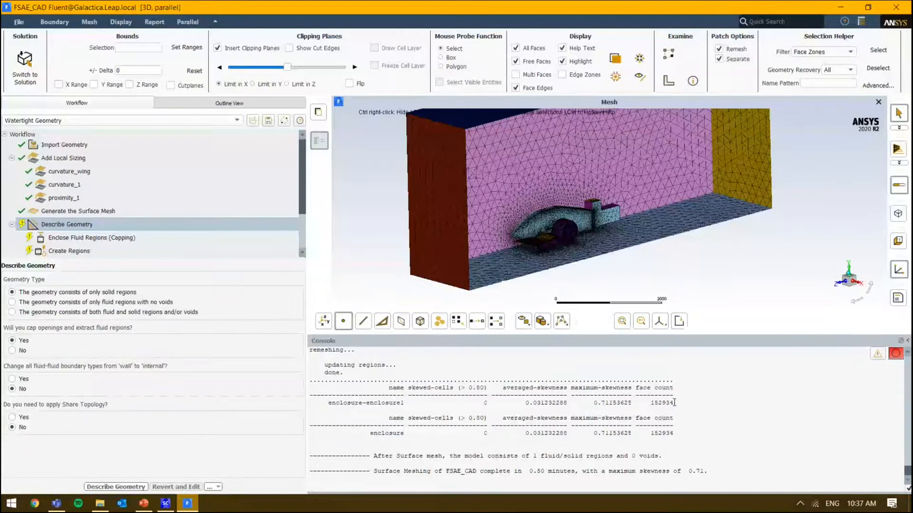
left_click_drag(674, 402, 665, 435)
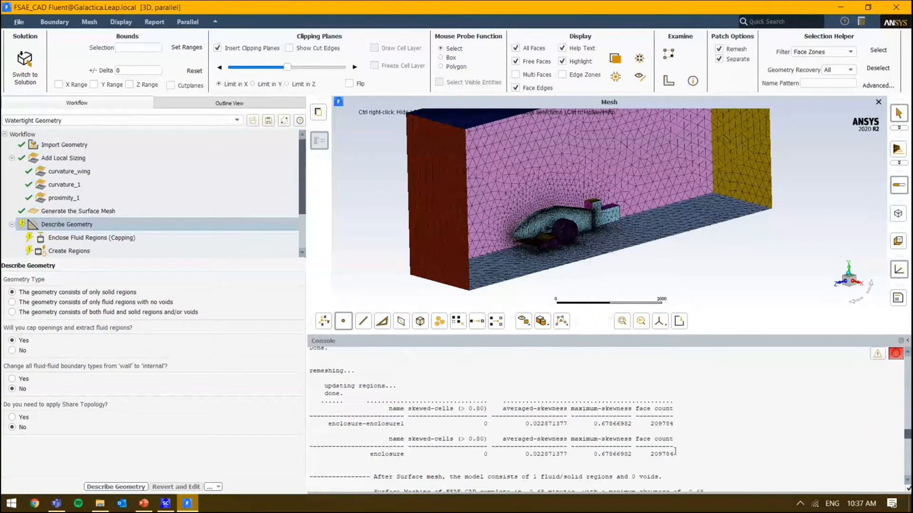
mouse_move(675, 452)
left_mouse_down()
mouse_move(653, 457)
mouse_move(684, 452)
left_mouse_up()
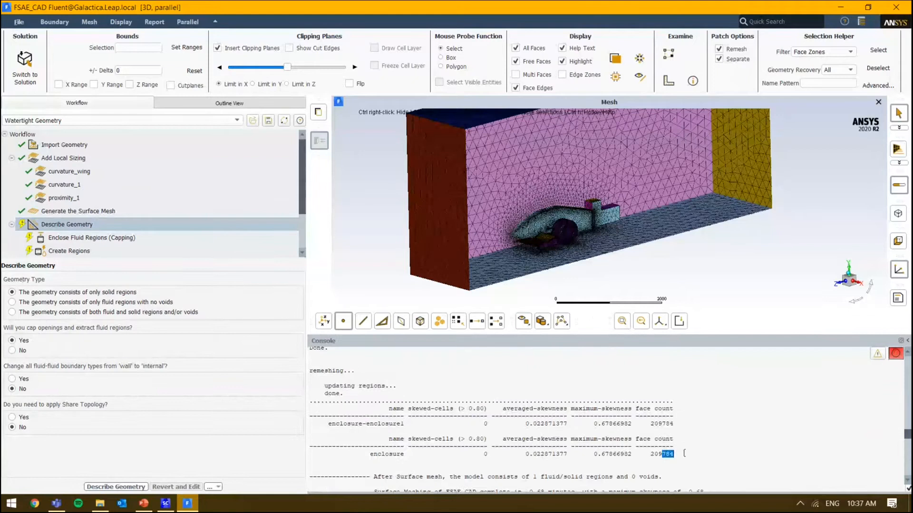
- Shrink the console again and inspect the regenerated surface mesh on the front wing's thin plates and elements
scroll(540, 238, "up", 3)
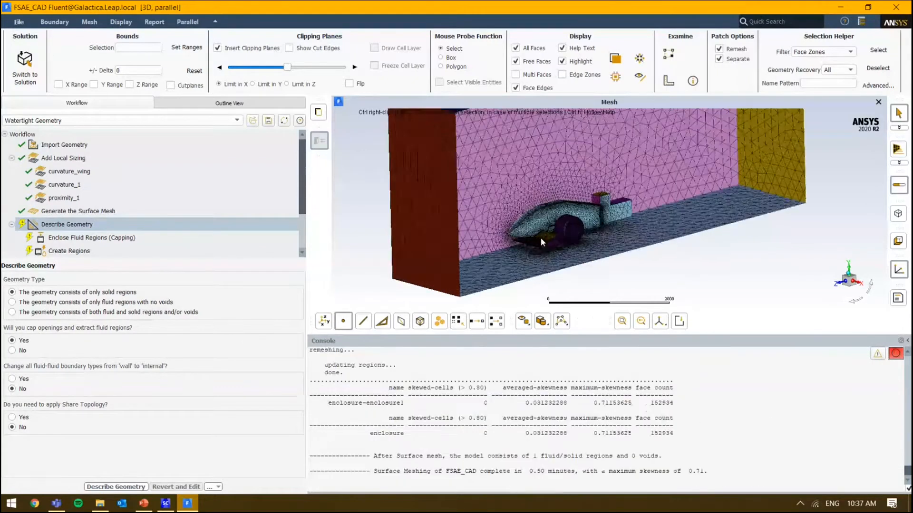
scroll(549, 230, "up", 5)
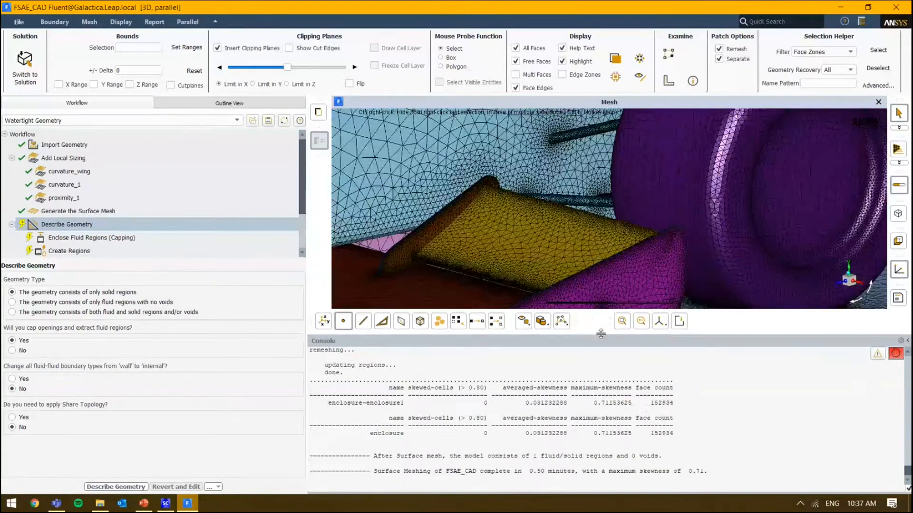
left_click_drag(602, 338, 601, 404)
scroll(377, 243, "up", 5)
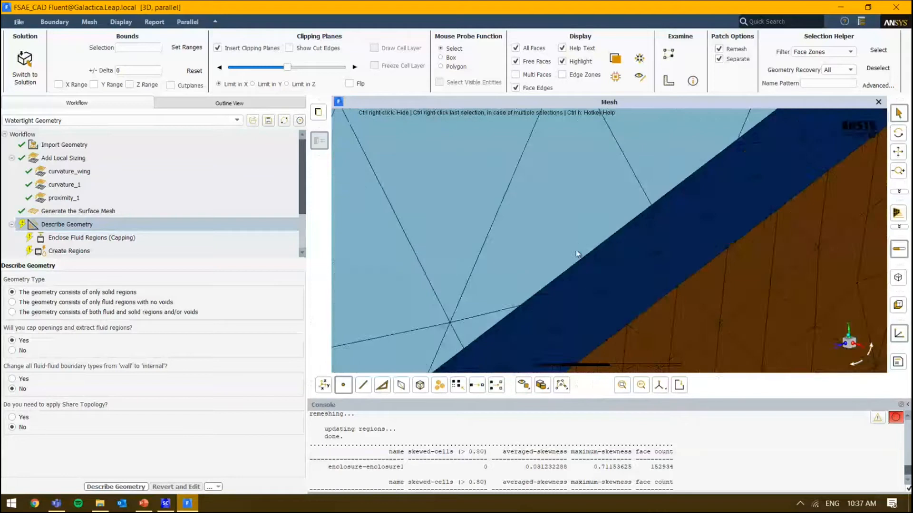
scroll(671, 221, "down", 3)
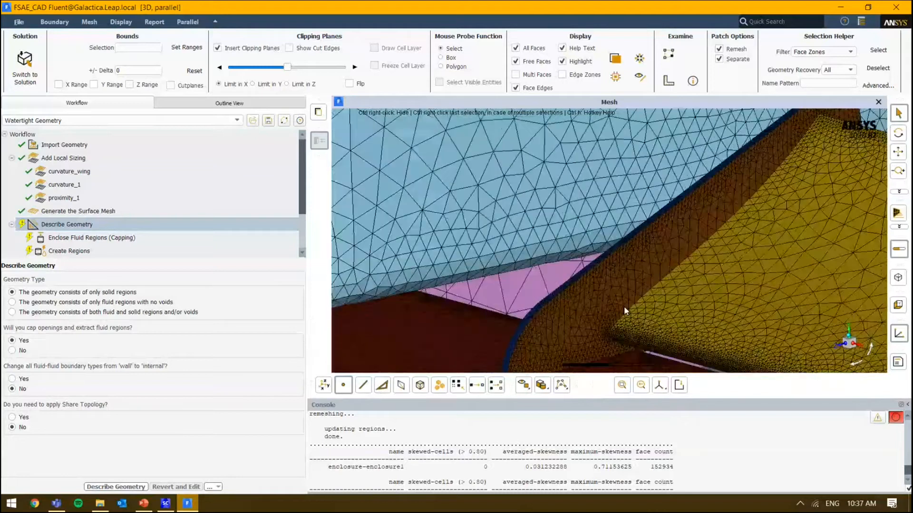
scroll(623, 306, "down", 4)
scroll(590, 292, "up", 5)
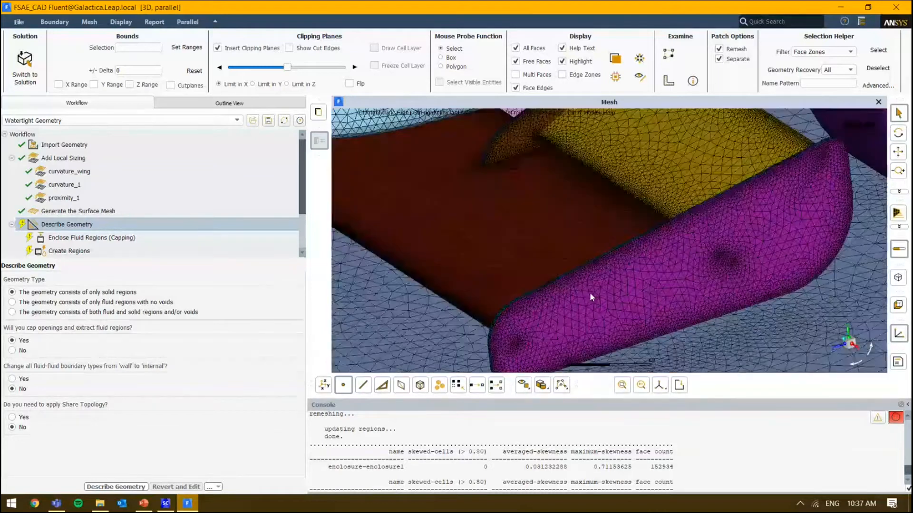
scroll(587, 291, "down", 6)
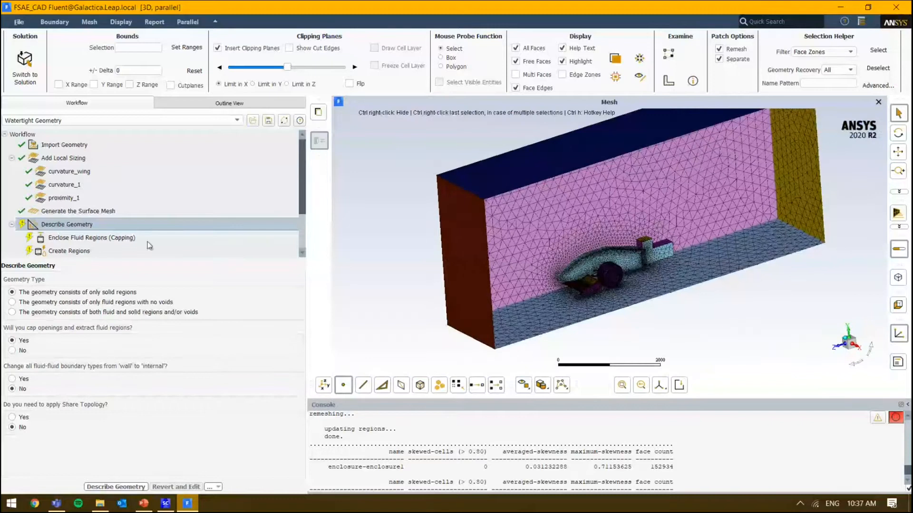
- Describe the geometry as consisting of only fluid regions with no voids, without fluid-fluid boundary conversion or Share Topology
scroll(178, 171, "down", 2)
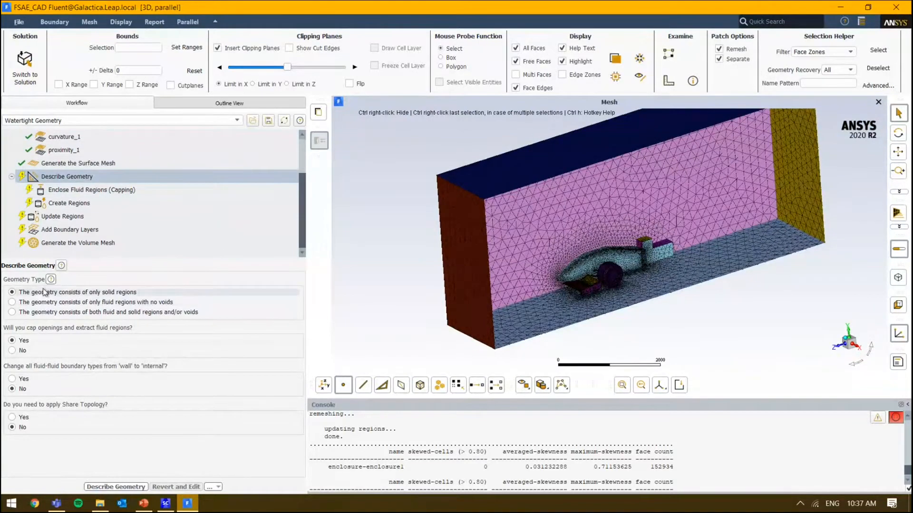
left_click(125, 303)
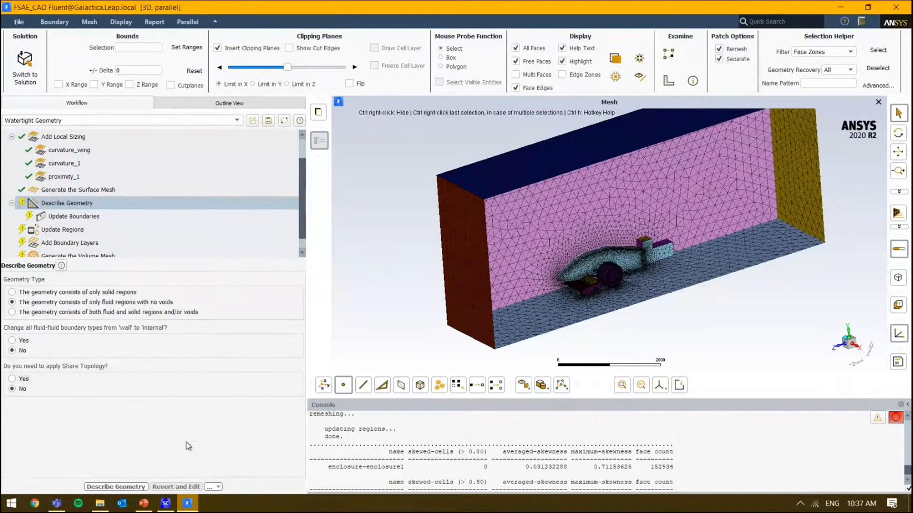
left_click(121, 486)
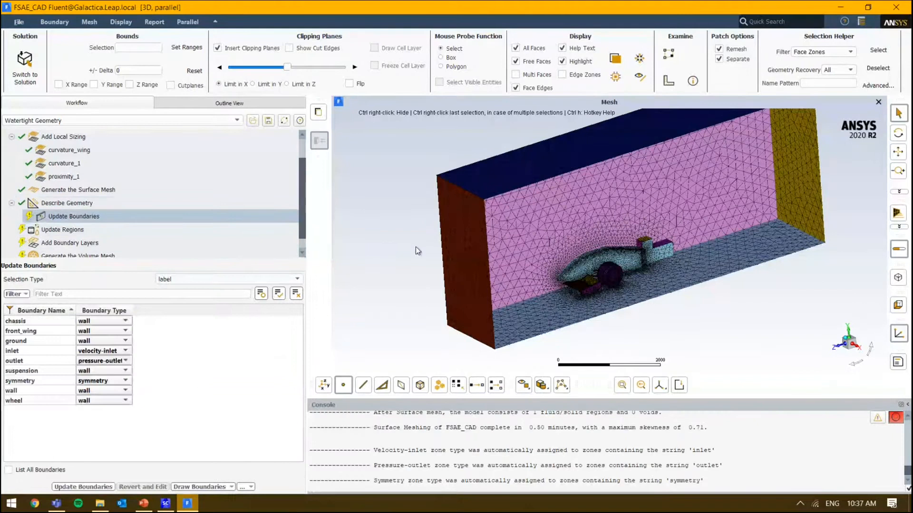
- Check the boundary types of the car and enclosure labels, and update the boundaries and regions with the existing settings
left_click(43, 322)
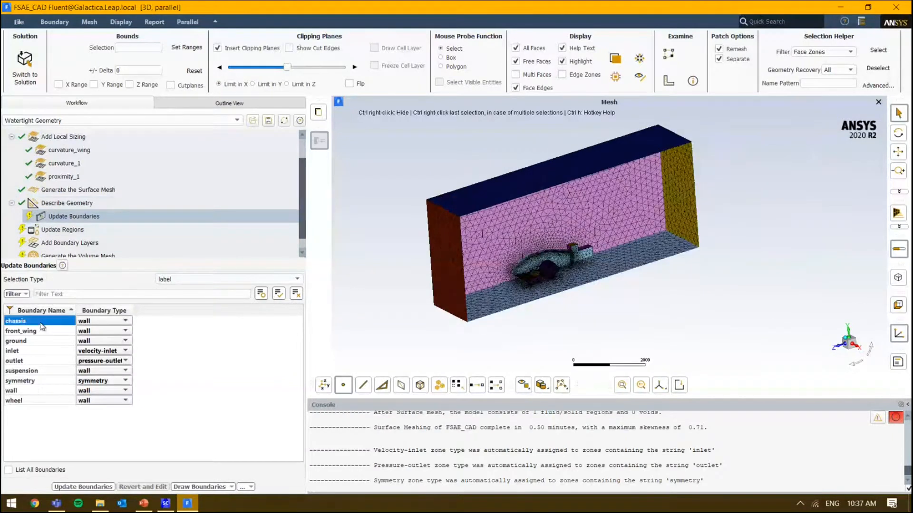
left_click(40, 331)
left_click(38, 345)
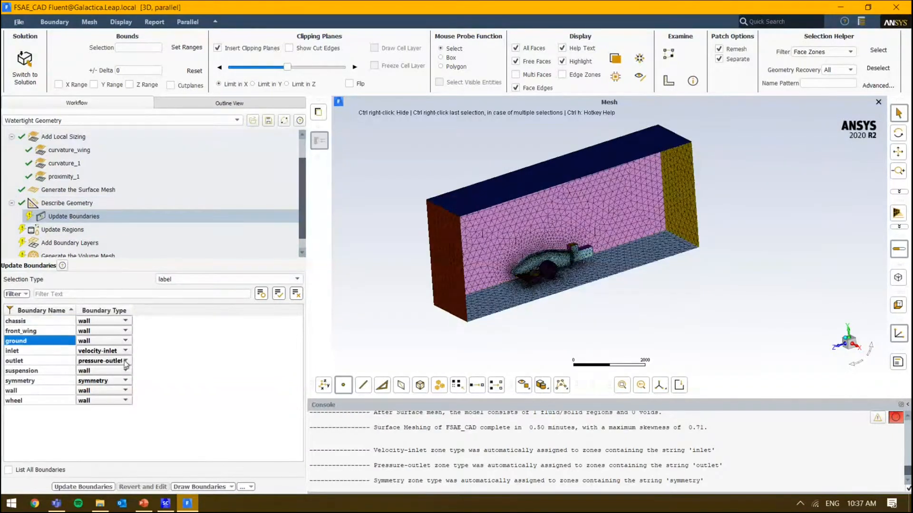
left_click_drag(488, 280, 442, 310)
left_click(29, 361)
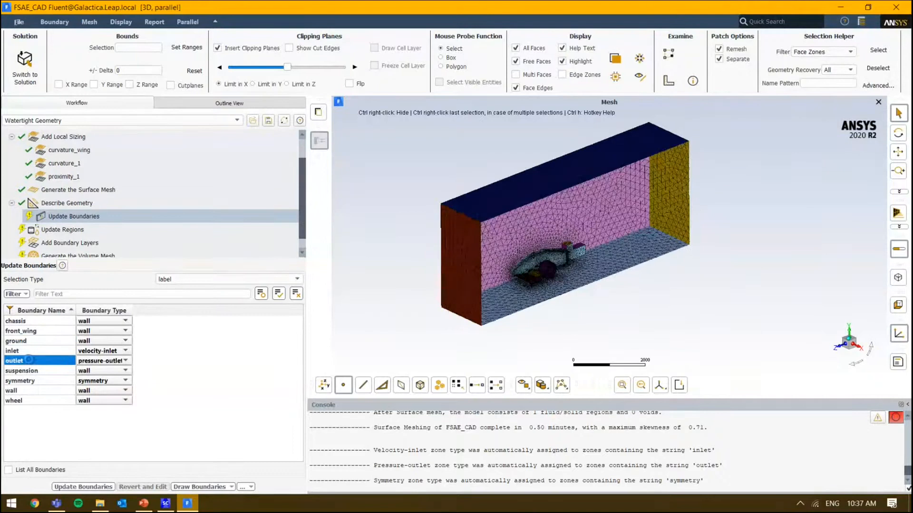
left_click(47, 371)
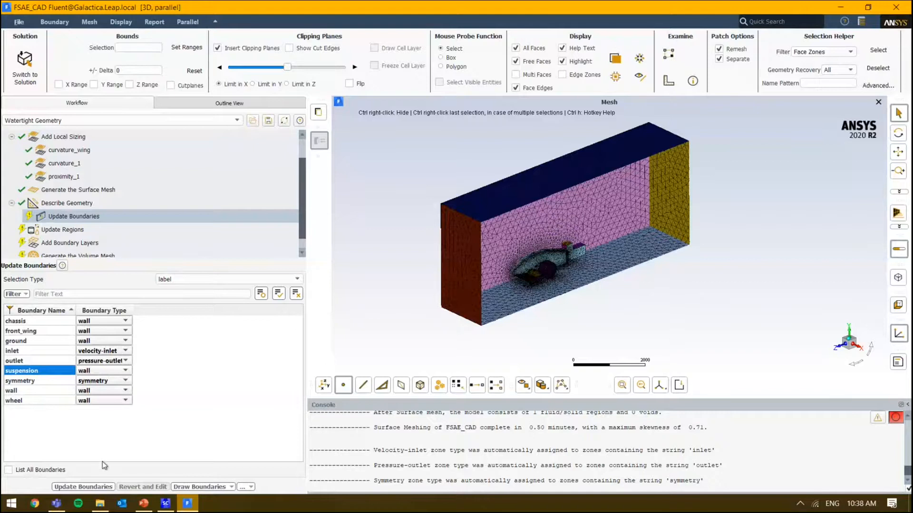
left_click(105, 487)
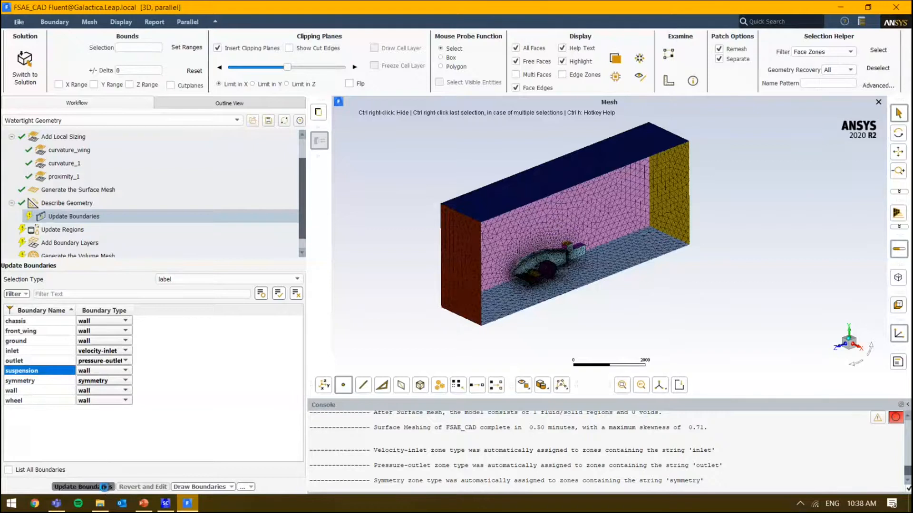
left_click(90, 486)
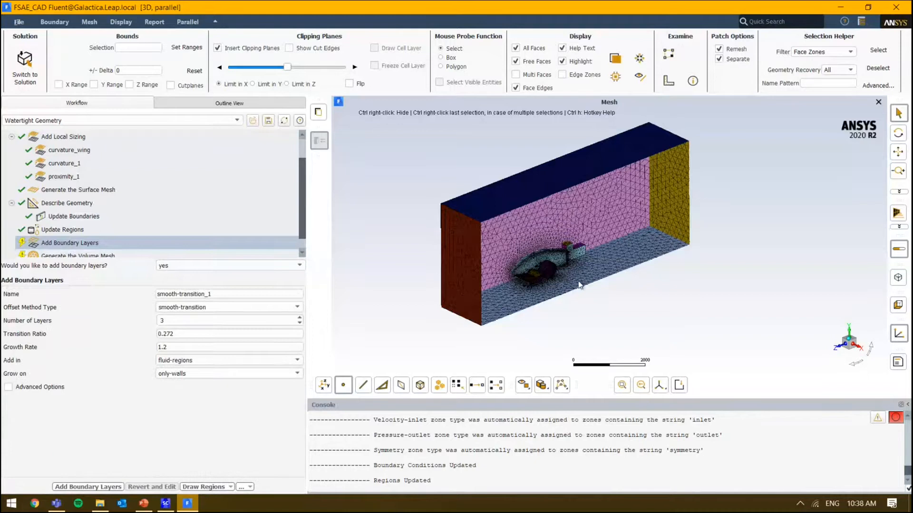
- Review the boundary layer offset methods, keeping smooth-transition, and look over the number of layers and transition ratio
scroll(526, 275, "up", 1)
left_click_drag(541, 278, 607, 311)
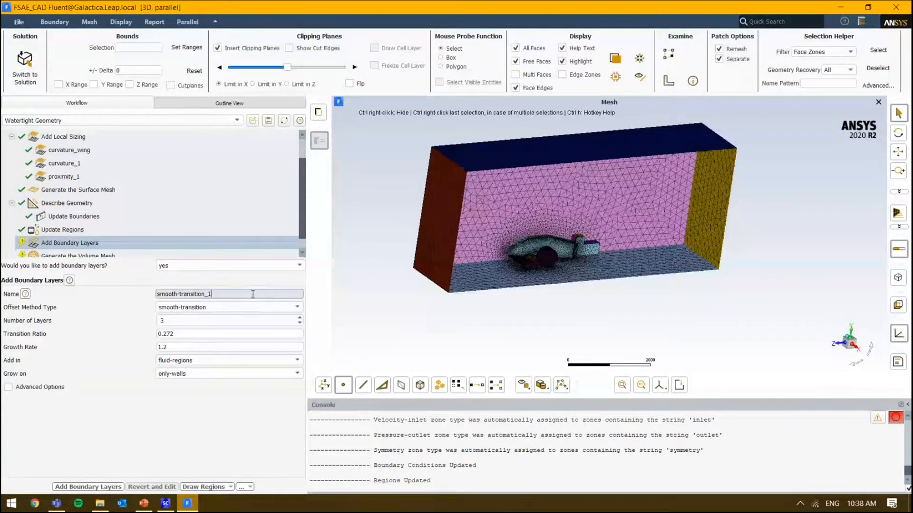
left_click(239, 305)
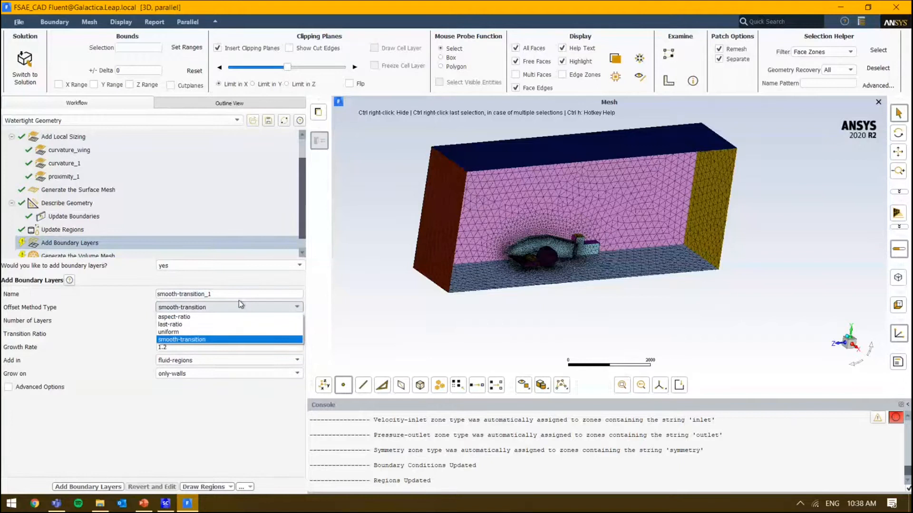
left_click(239, 301)
left_click(217, 308)
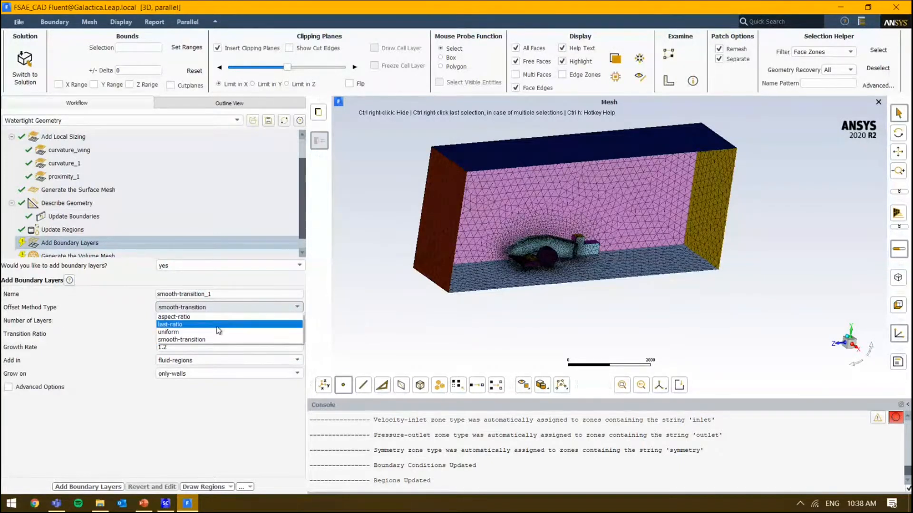
left_click(216, 340)
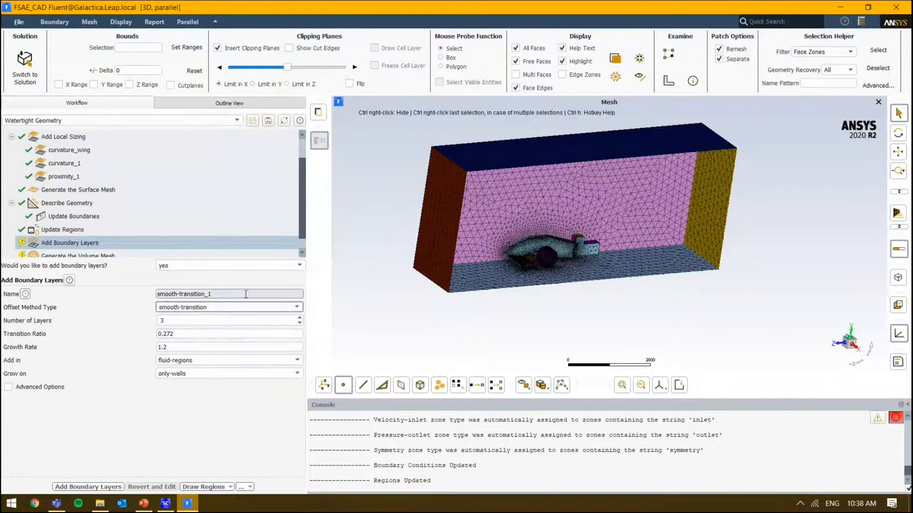
left_click_drag(245, 293, 151, 305)
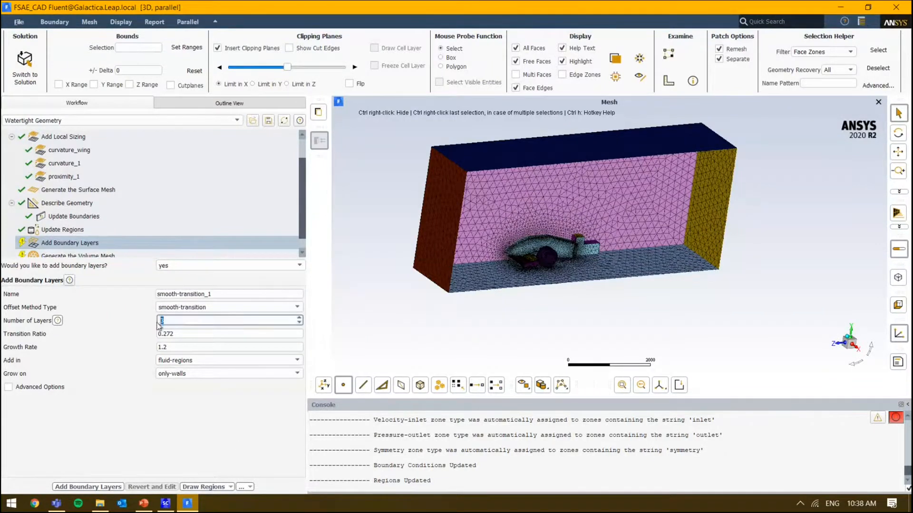
left_click_drag(175, 334, 132, 332)
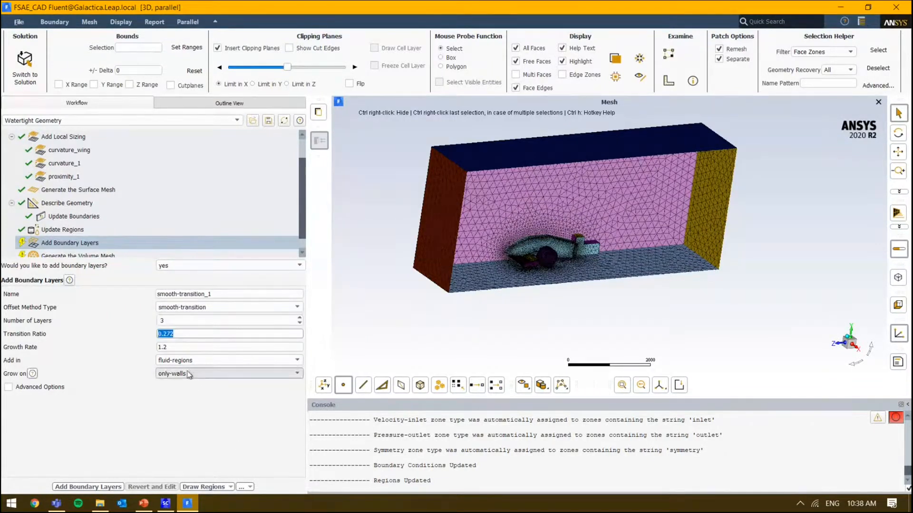
- Set the boundary layers to grow on selected labels and enlarge the settings area to show the full label list
left_click(202, 374)
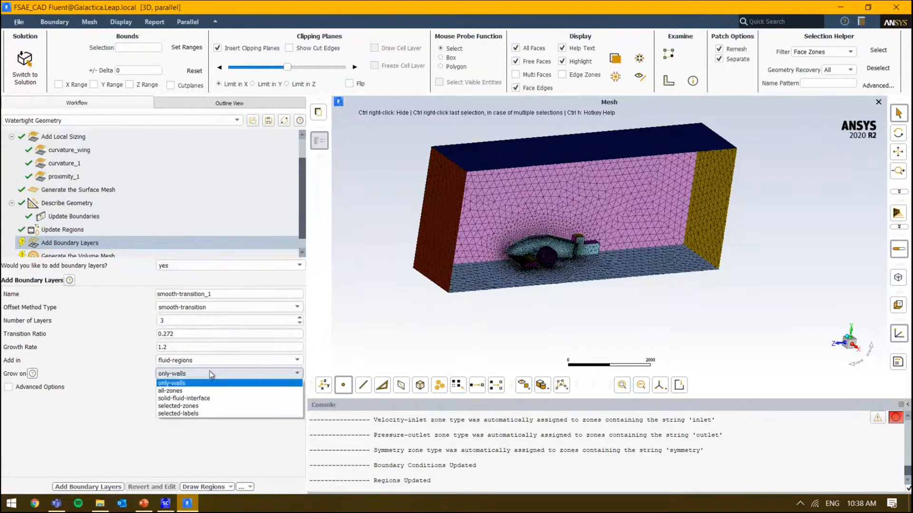
left_click(205, 406)
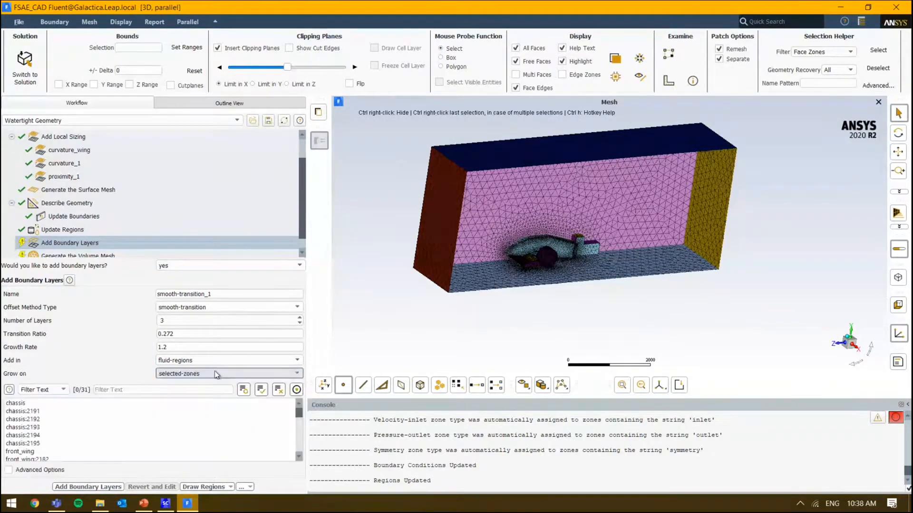
left_click(216, 373)
left_click(206, 414)
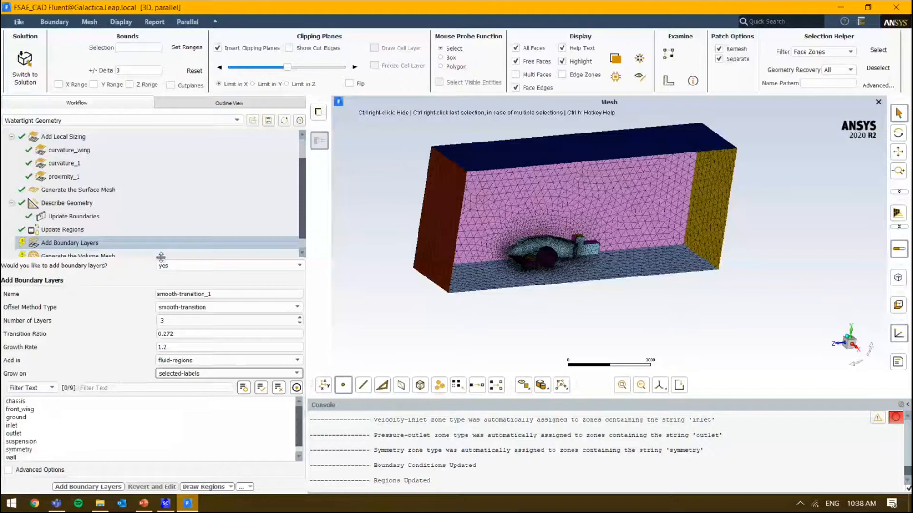
left_click_drag(161, 259, 176, 167)
- Select chassis, front_wing, ground, suspension and wheel for the smooth-transition boundary layers, turn off display highlighting, and add the boundary layers
left_click(82, 319)
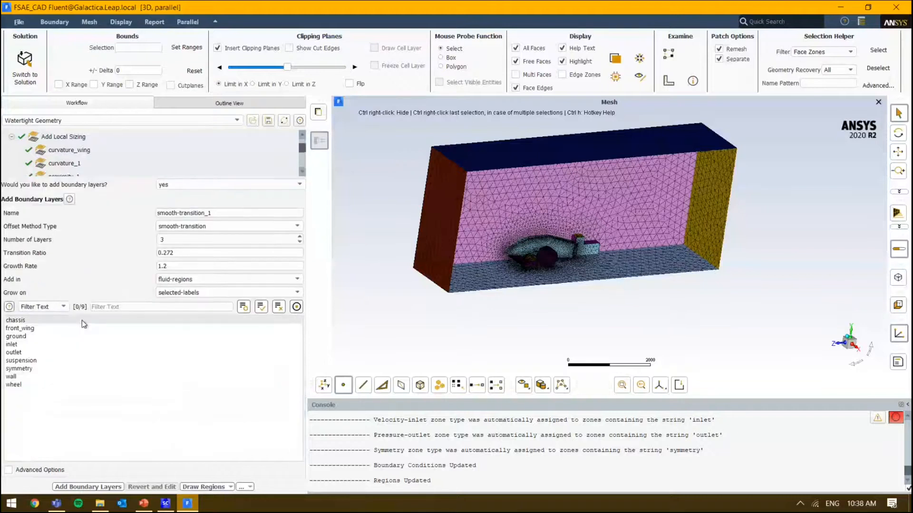
left_click(51, 329)
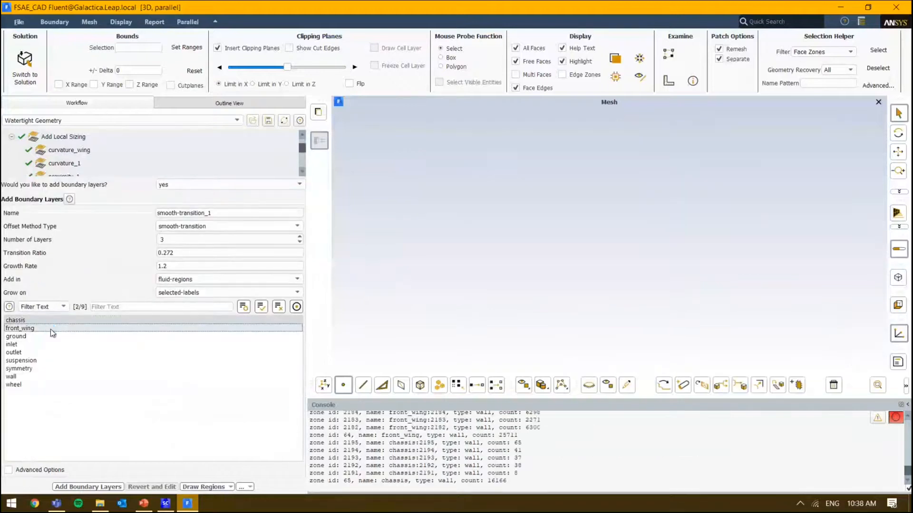
left_click(568, 62)
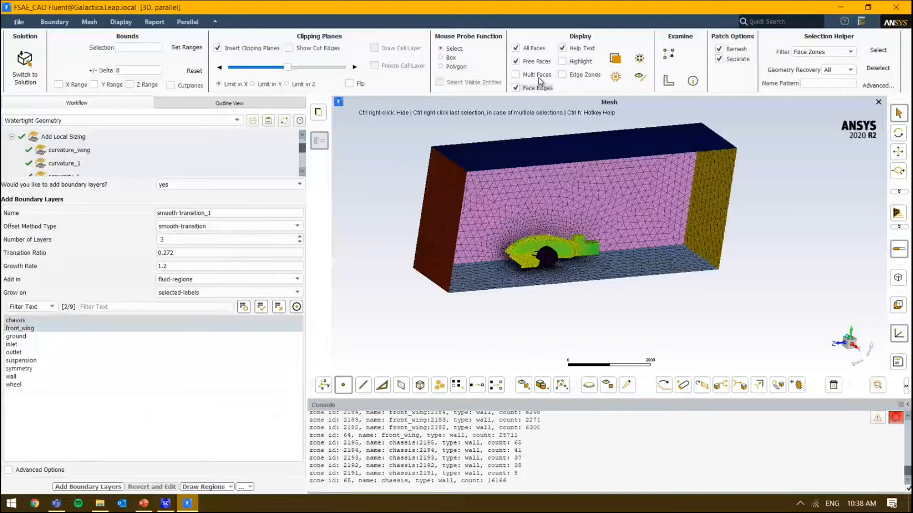
left_click(29, 337)
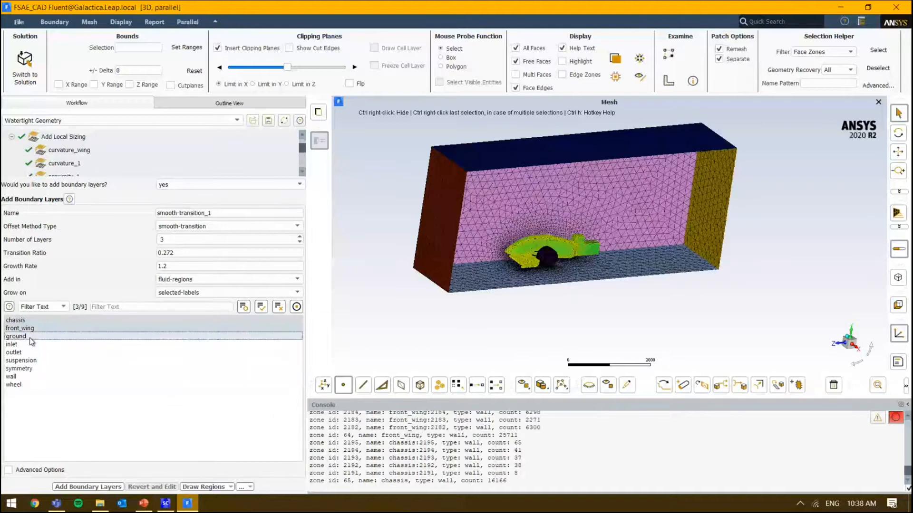
left_click(86, 361)
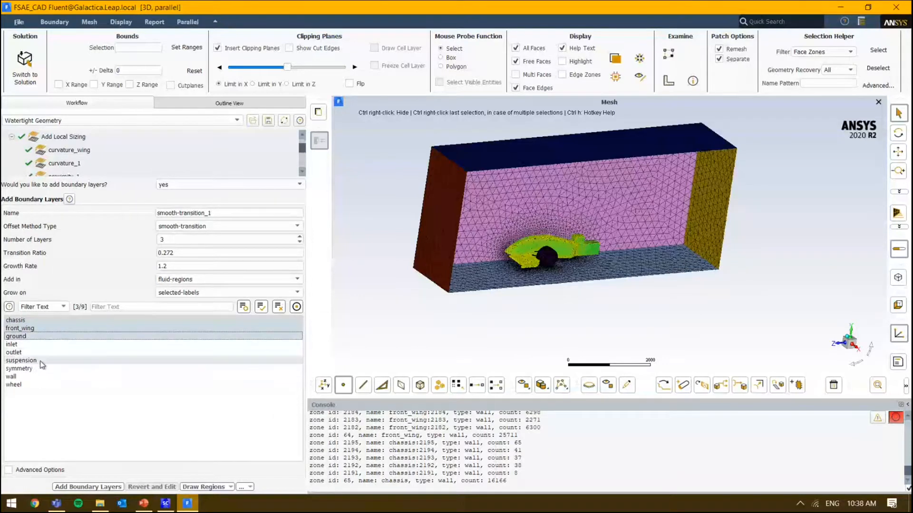
left_click(57, 384)
left_click_drag(749, 259, 660, 244)
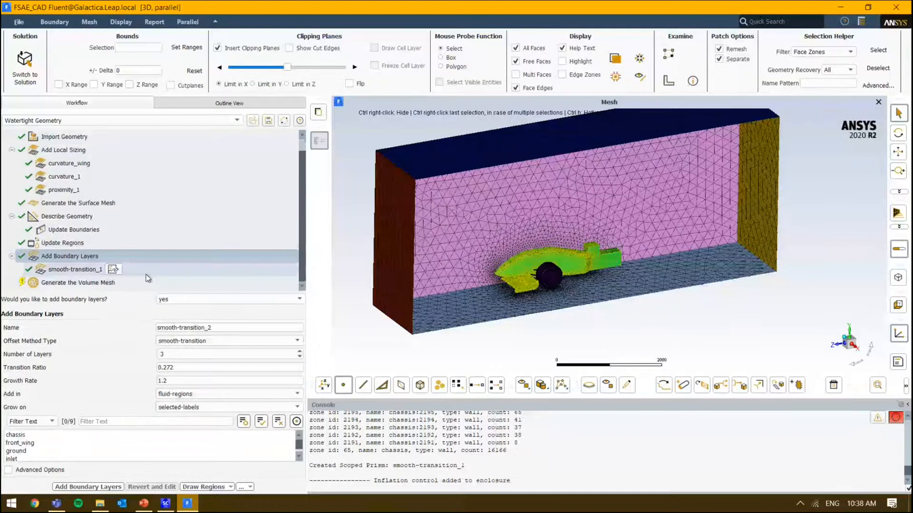
- Generate the volume mesh filled with poly-hexcore, using 2 buffer layers, 1 peel layer and cell lengths from 1 to 128
left_click(148, 281)
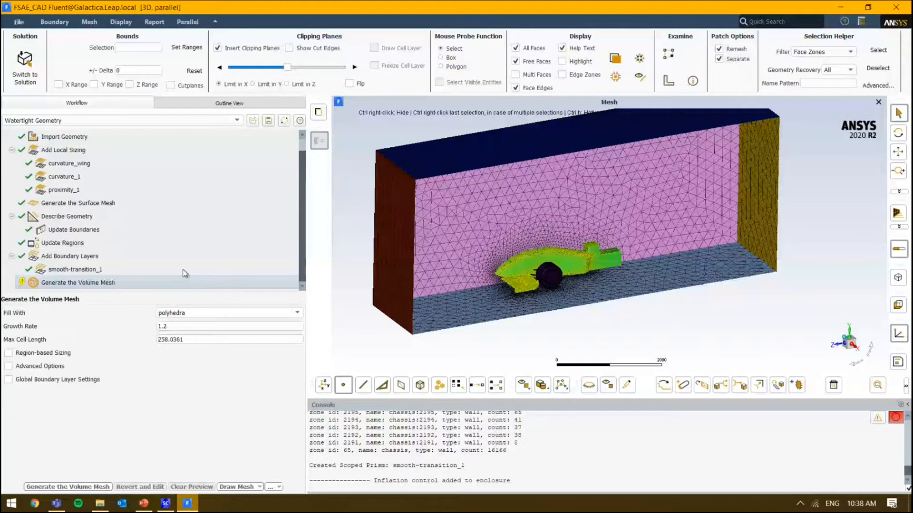
left_click(221, 313)
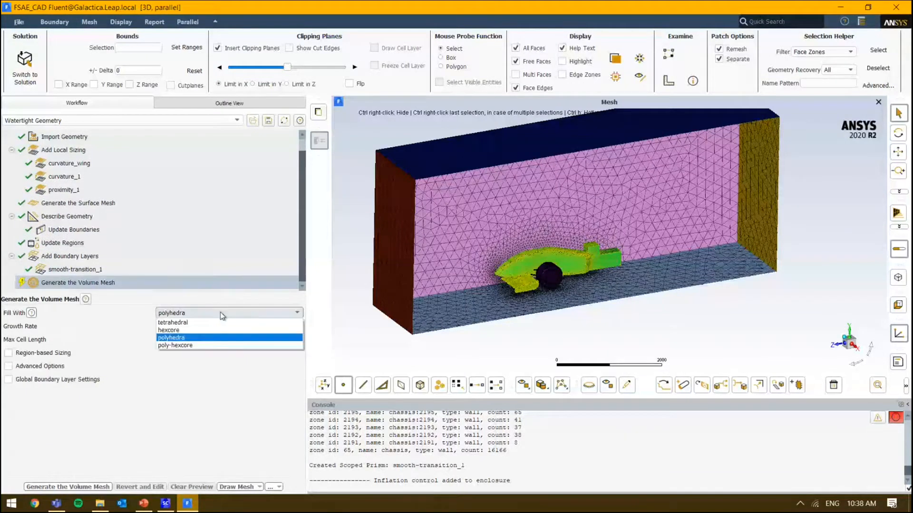
left_click(240, 347)
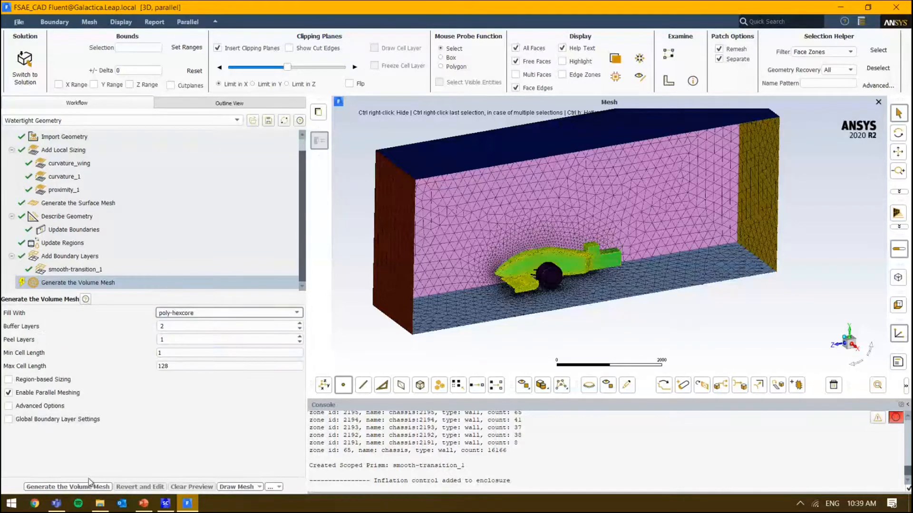
left_click(74, 487)
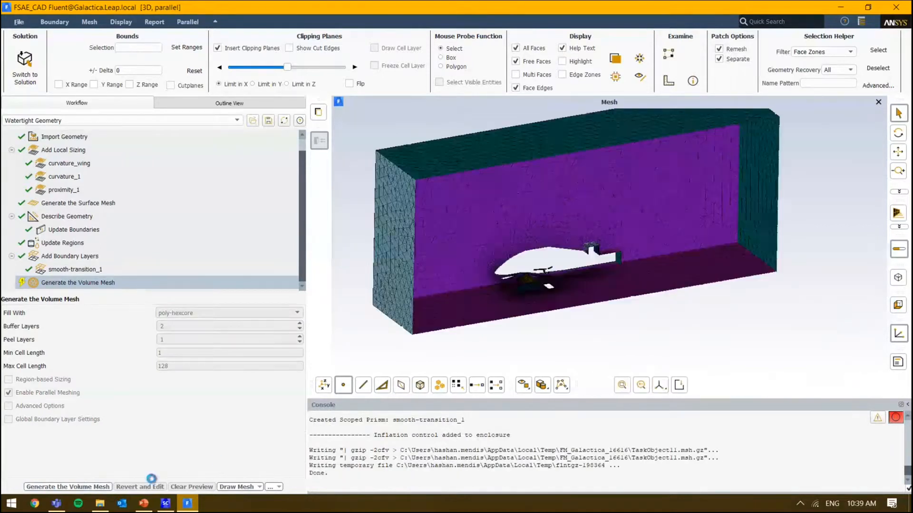
- Switch to the PowerPoint presentation and browse the slide overview for the meshing section on poly-hexcore and mesh element types
mouse_move(147, 509)
left_click(160, 415)
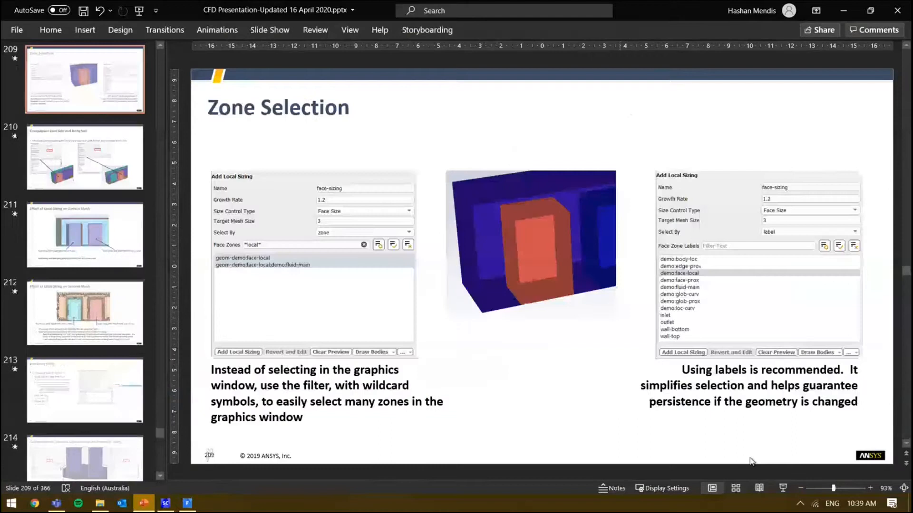
left_click(736, 490)
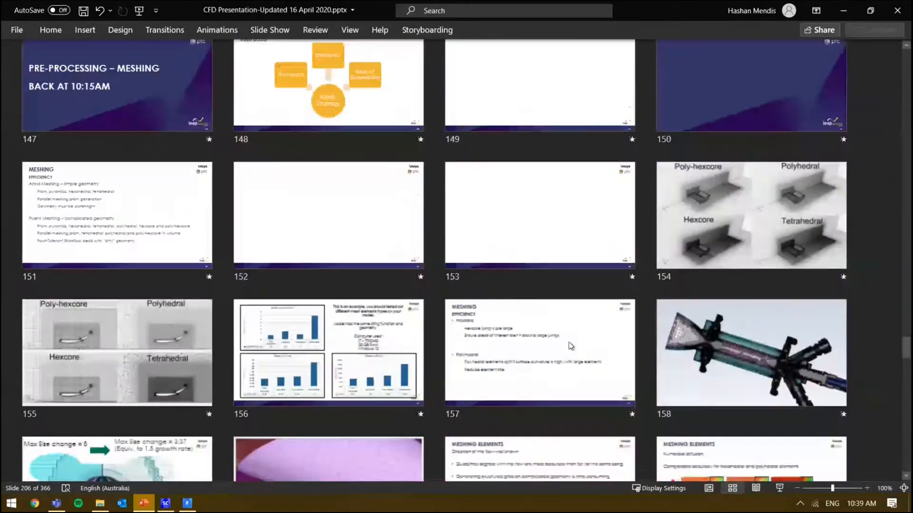
scroll(570, 346, "up", 3)
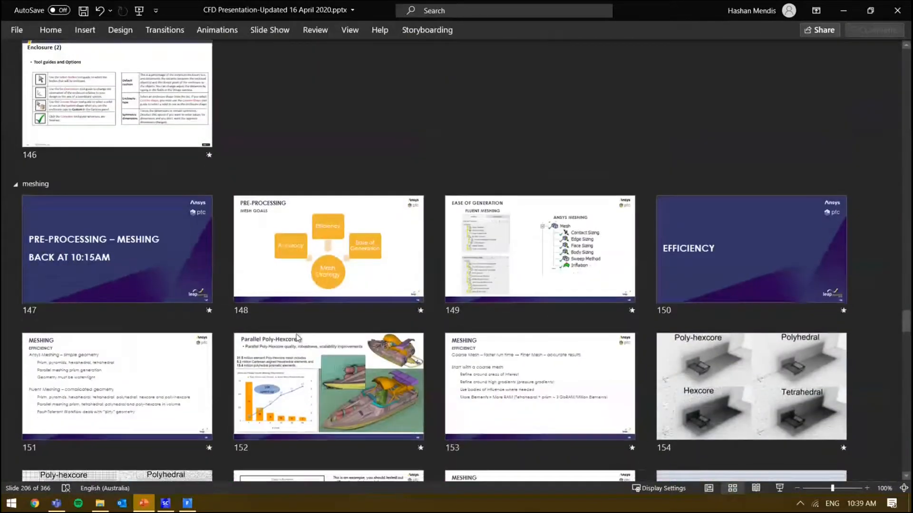